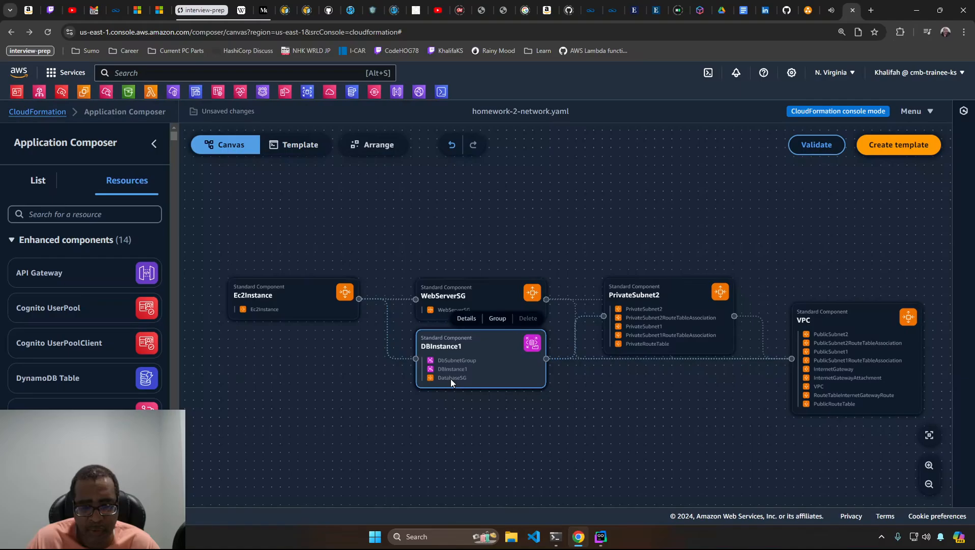
Step: Examine the connections between Ec2Instance, WebServerSG, DBInstance1 and the subnet components on the canvas
{"action": "scroll", "coordinate": [469, 379], "scroll_direction": "up", "scroll_amount": 3}
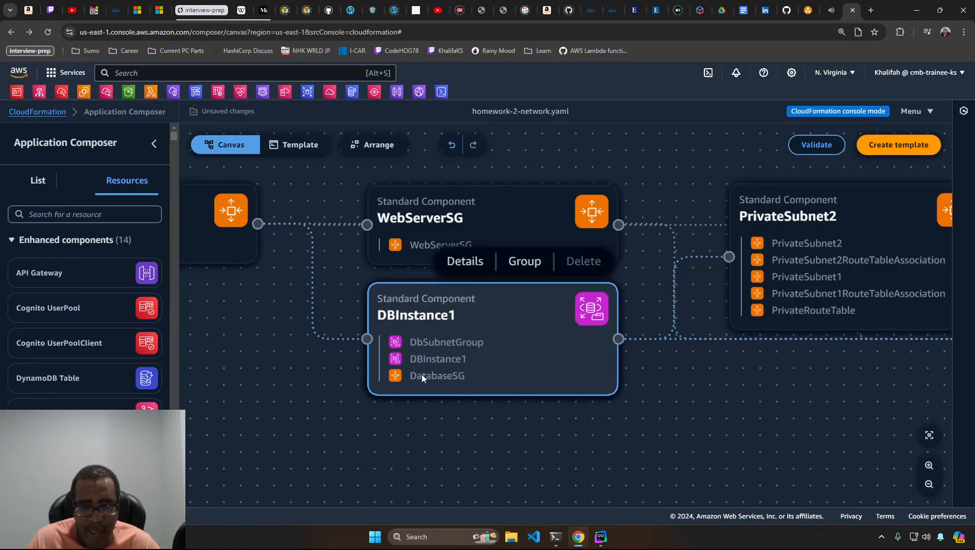
{"action": "scroll", "coordinate": [425, 347], "scroll_direction": "down", "scroll_amount": 4}
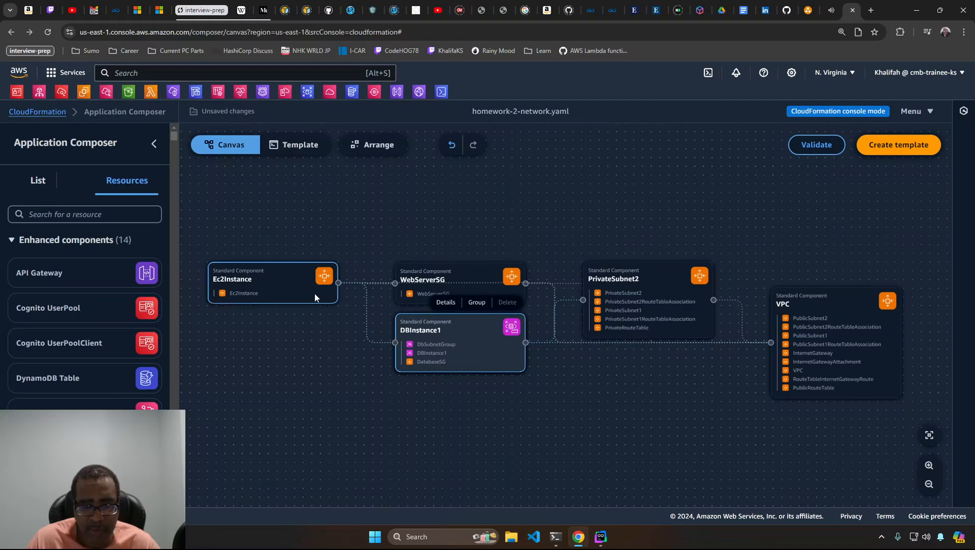
{"action": "scroll", "coordinate": [429, 350], "scroll_direction": "up", "scroll_amount": 2}
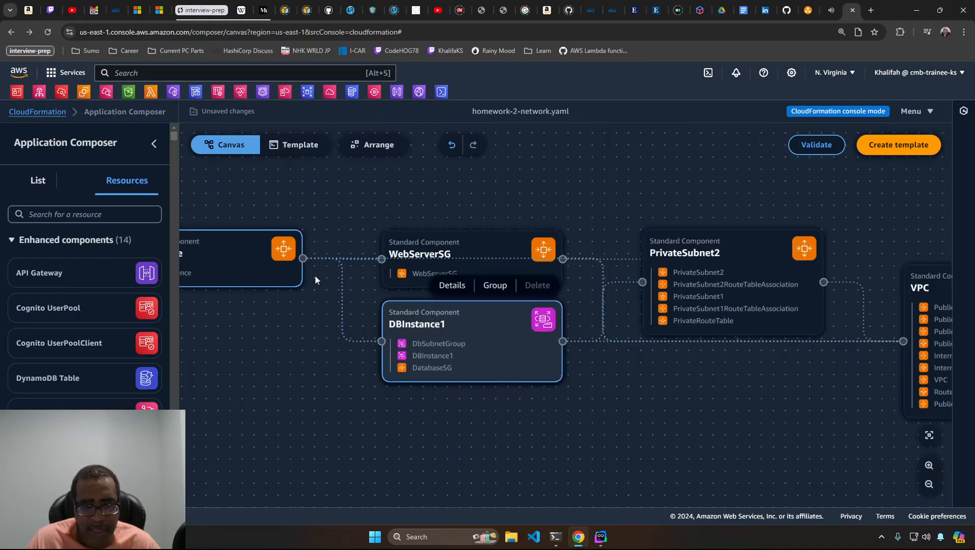
{"action": "scroll", "coordinate": [323, 285], "scroll_direction": "down", "scroll_amount": 2}
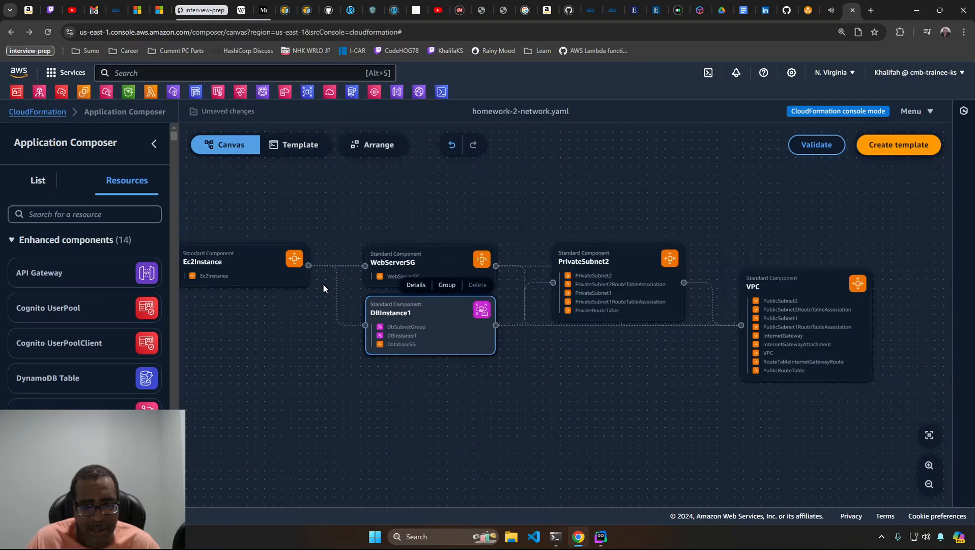
{"action": "left_click", "coordinate": [336, 278]}
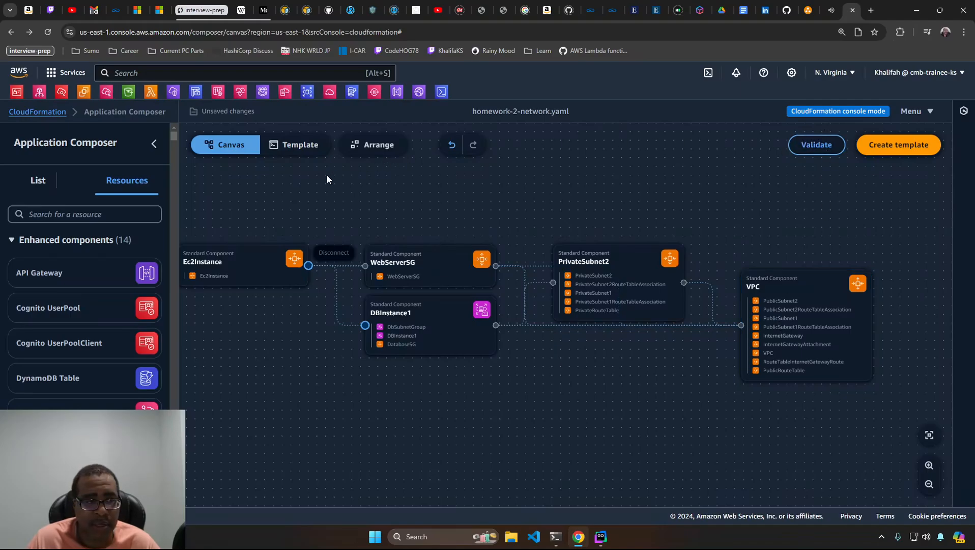
{"action": "left_click", "coordinate": [153, 145]}
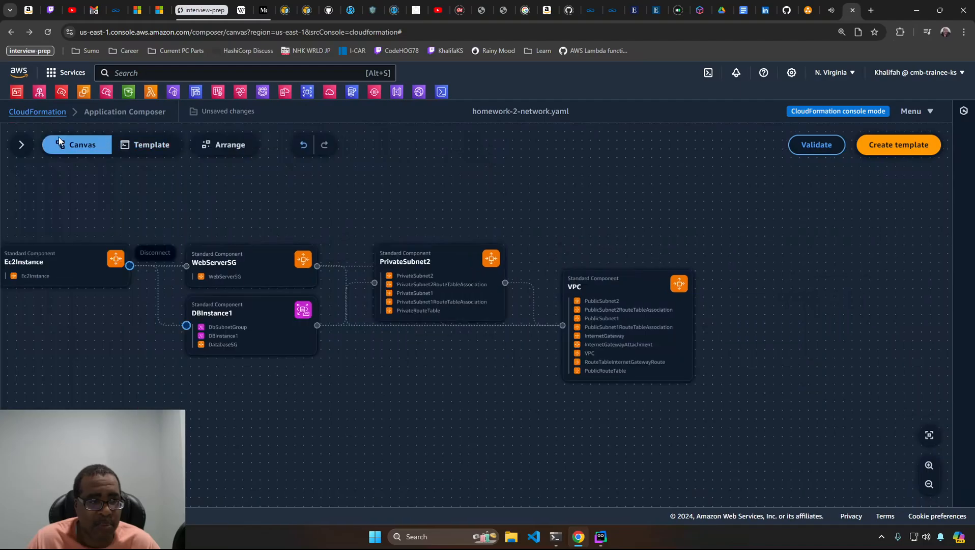
{"action": "left_click", "coordinate": [22, 146]}
Step: Reload the Application Composer page without keeping unsaved changes and switch to CloudFormation Designer
{"action": "left_click", "coordinate": [48, 32]}
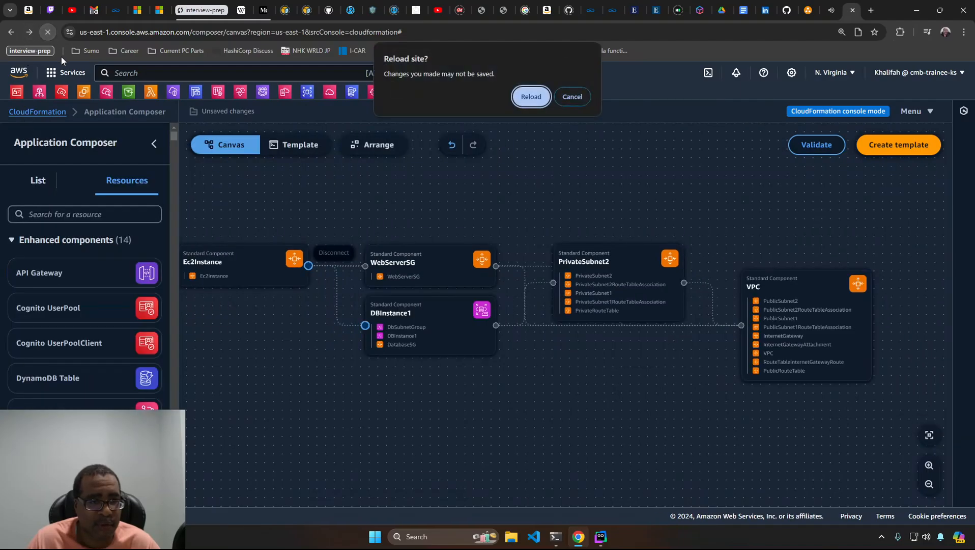
{"action": "left_click", "coordinate": [528, 94]}
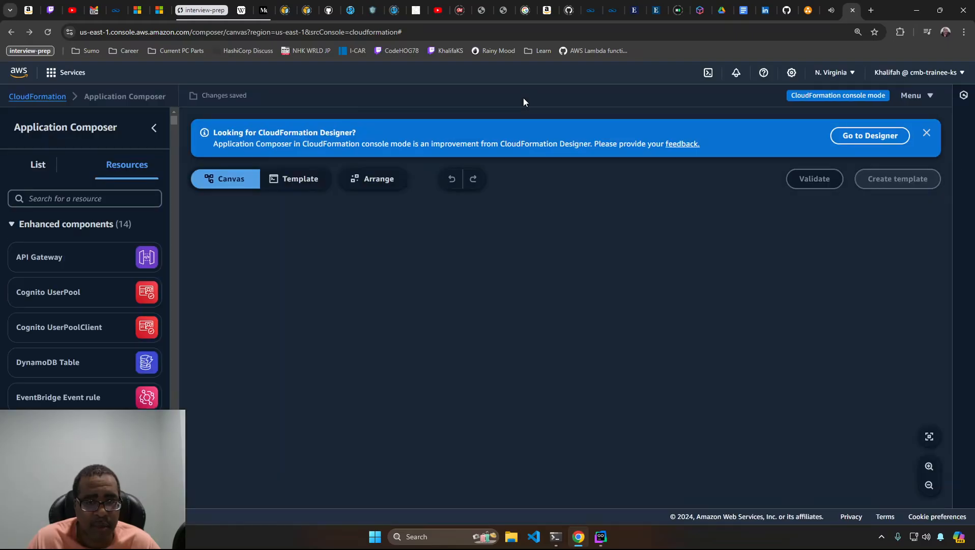
{"action": "left_click", "coordinate": [881, 154]}
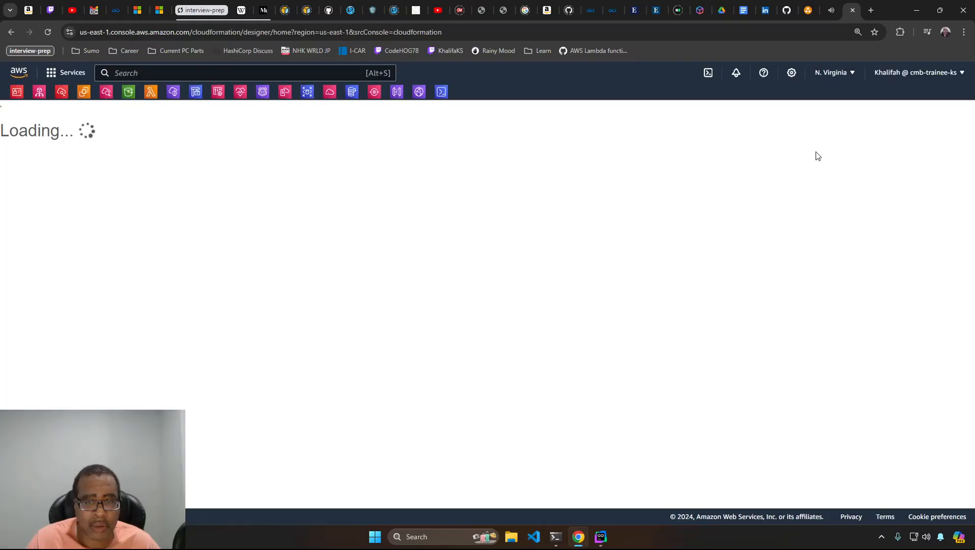
Step: Open the local template file homework-2-network.yaml in the Designer
{"action": "left_click", "coordinate": [18, 111]}
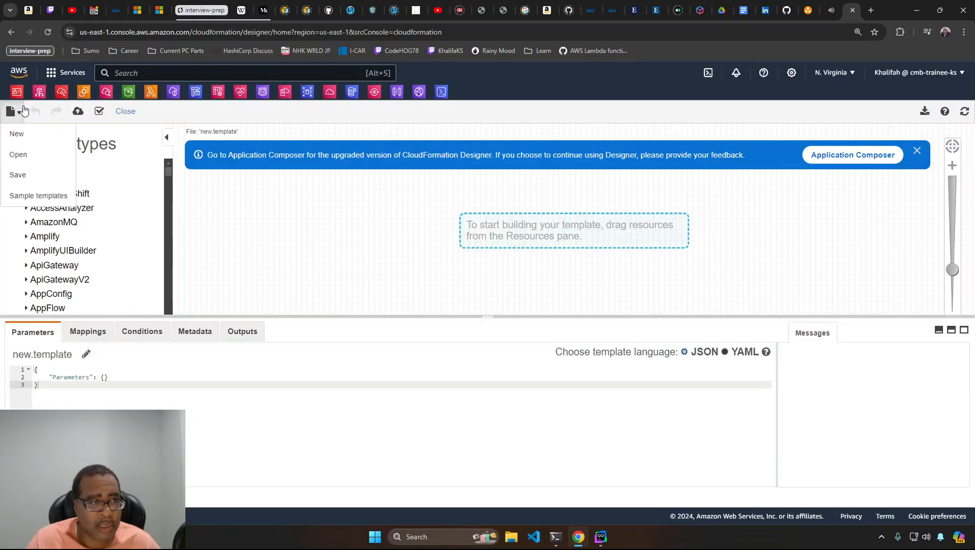
{"action": "left_click", "coordinate": [28, 158]}
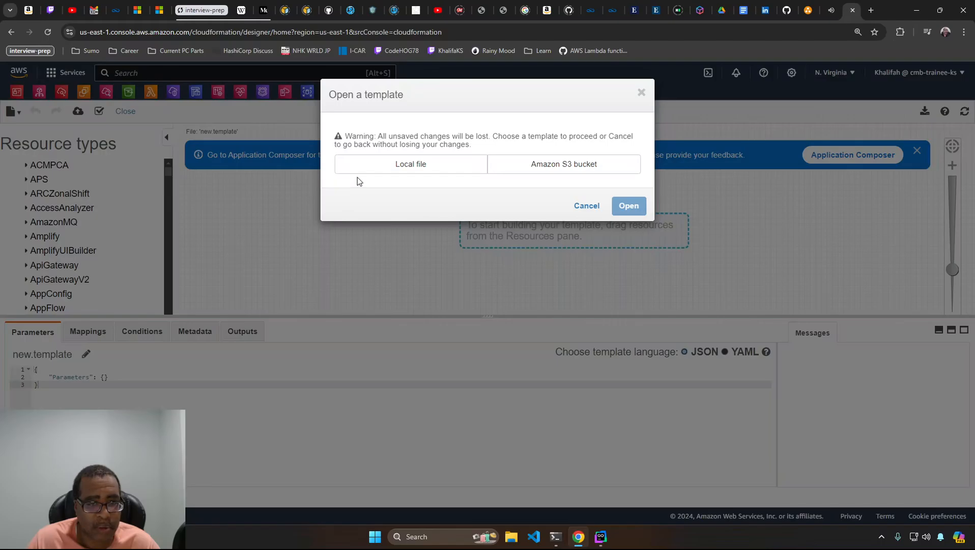
{"action": "left_click", "coordinate": [386, 170]}
{"action": "left_click", "coordinate": [156, 97]}
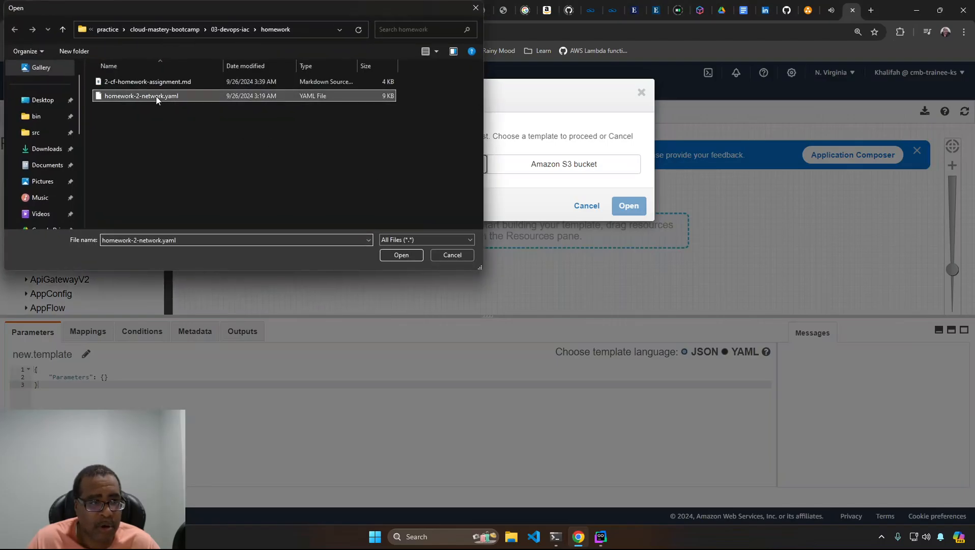
{"action": "double_click", "coordinate": [157, 96]}
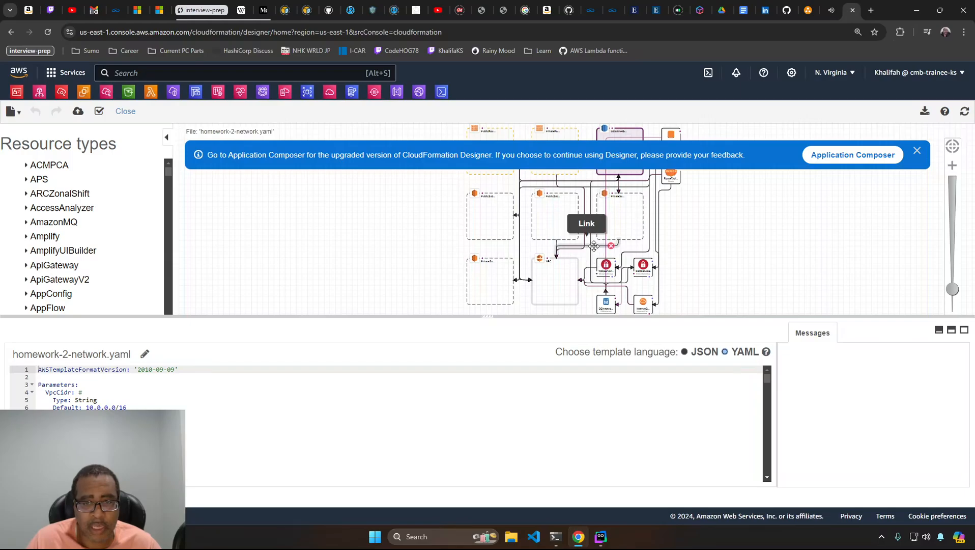
Step: Examine the upper part of the template diagram, including the RouteTableInternetGatewayRoute resource and its links
{"action": "scroll", "coordinate": [594, 246], "scroll_direction": "up", "scroll_amount": 5}
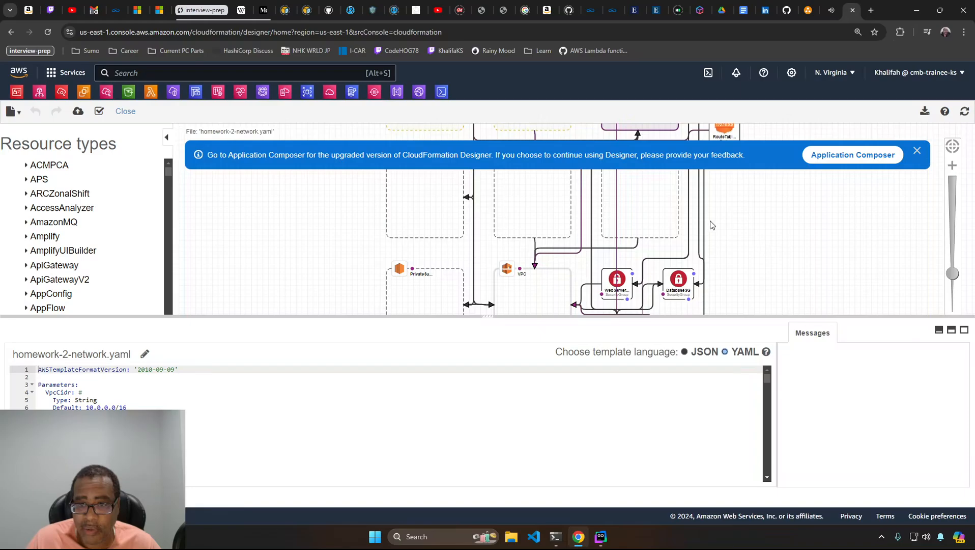
{"action": "scroll", "coordinate": [757, 209], "scroll_direction": "up", "scroll_amount": 4}
{"action": "left_click_drag", "start_coordinate": [814, 209], "coordinate": [812, 290]}
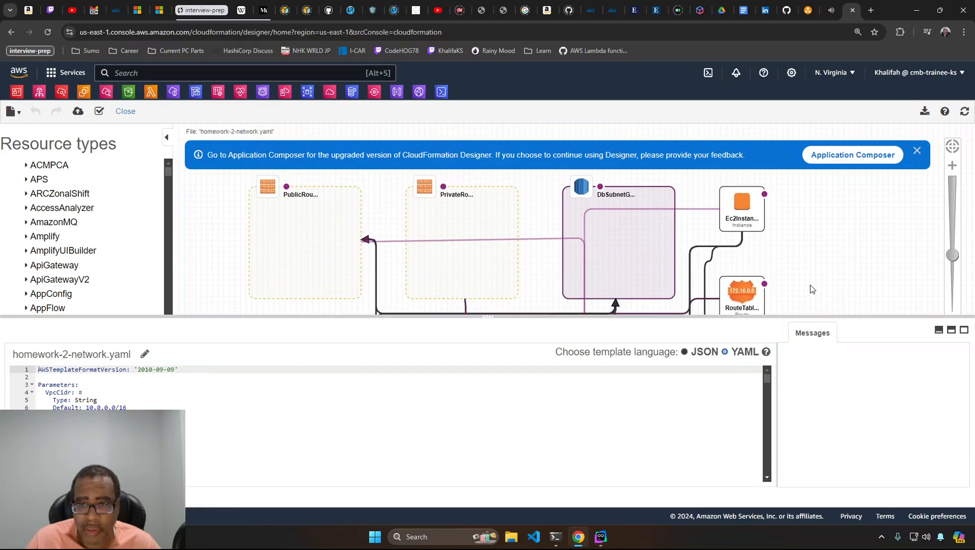
{"action": "scroll", "coordinate": [806, 271], "scroll_direction": "down", "scroll_amount": 3}
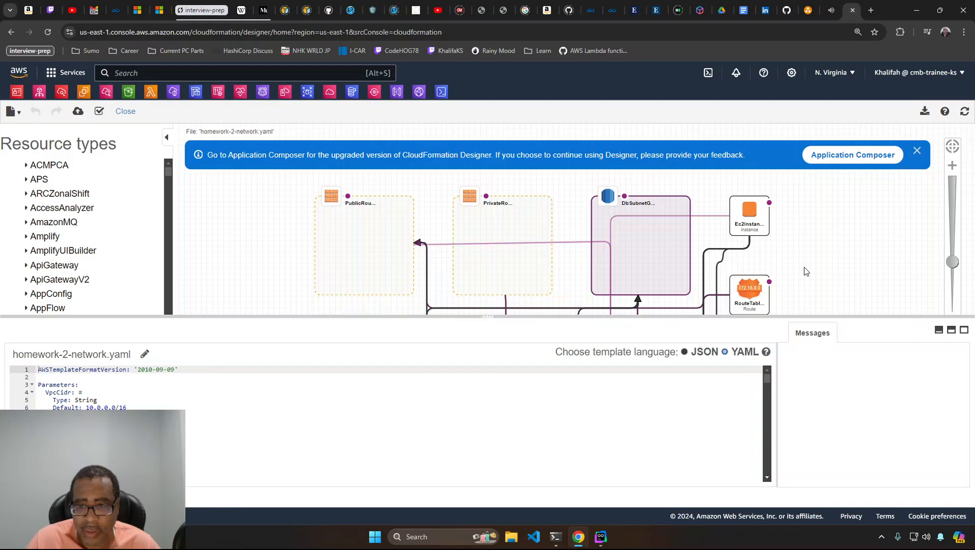
{"action": "scroll", "coordinate": [773, 283], "scroll_direction": "up", "scroll_amount": 3}
{"action": "left_click", "coordinate": [691, 226]}
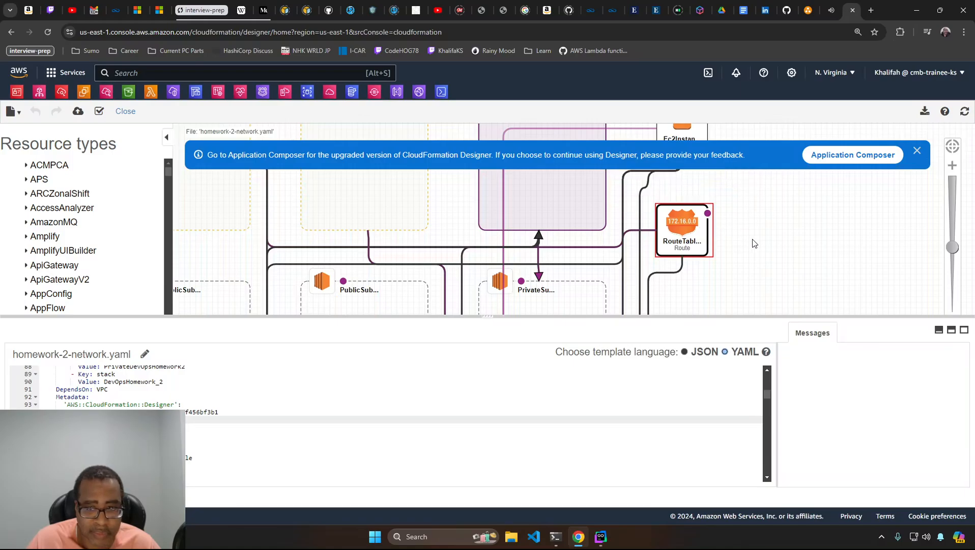
{"action": "scroll", "coordinate": [754, 242], "scroll_direction": "down", "scroll_amount": 2}
{"action": "left_click_drag", "start_coordinate": [773, 231], "coordinate": [809, 275]}
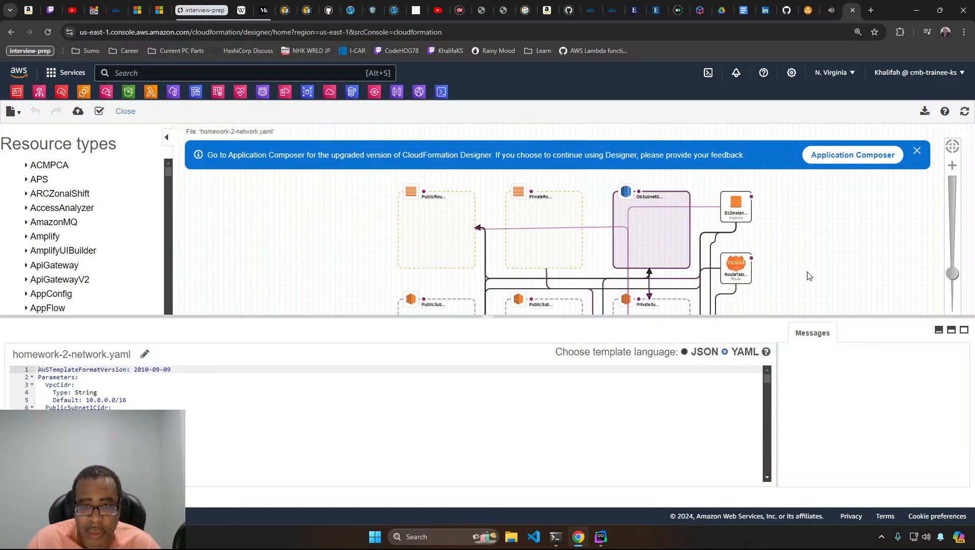
Step: Inspect the public route table, the EC2 instance and DbSubnetGroup in the diagram, and how they link to the subnets
{"action": "left_click", "coordinate": [458, 212]}
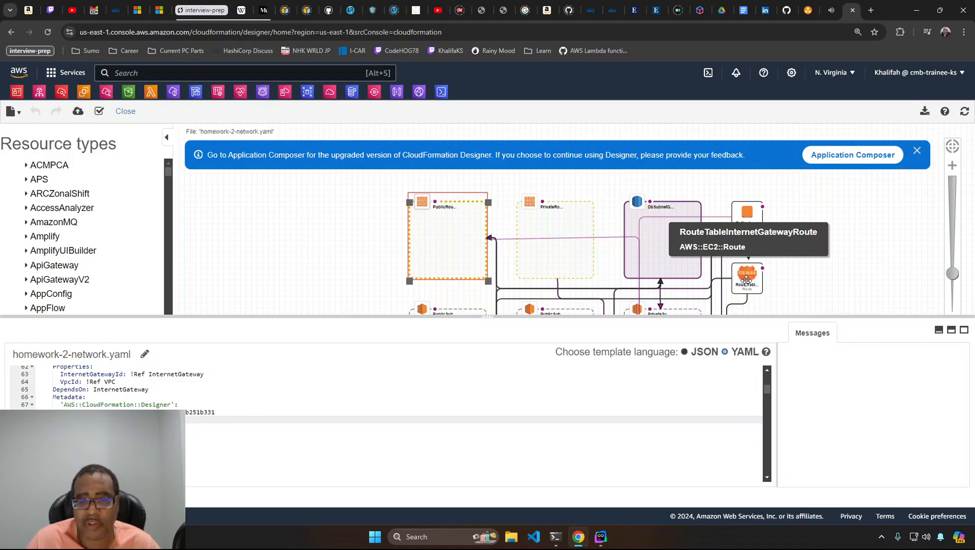
{"action": "scroll", "coordinate": [772, 273], "scroll_direction": "down", "scroll_amount": 1}
{"action": "left_click_drag", "start_coordinate": [797, 273], "coordinate": [576, 167]}
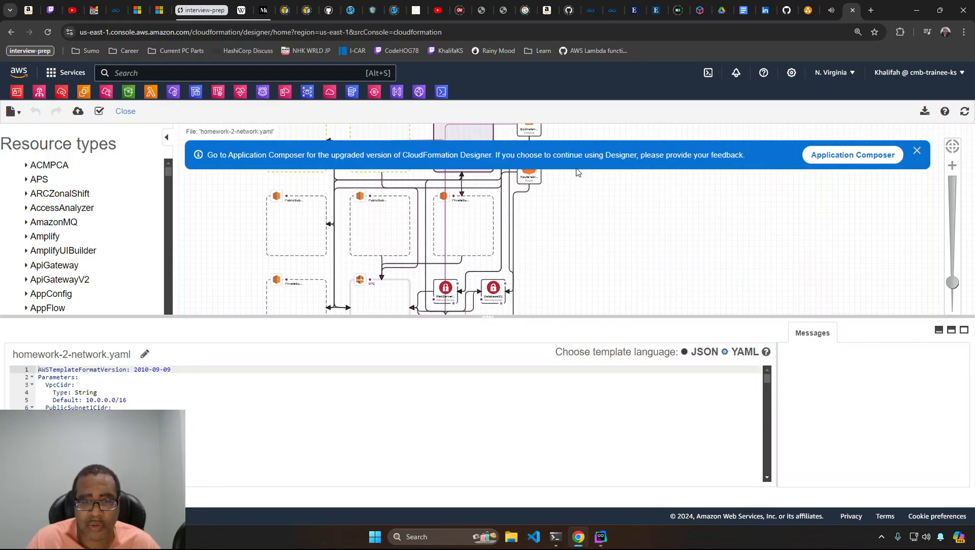
{"action": "left_click_drag", "start_coordinate": [566, 221], "coordinate": [641, 284]}
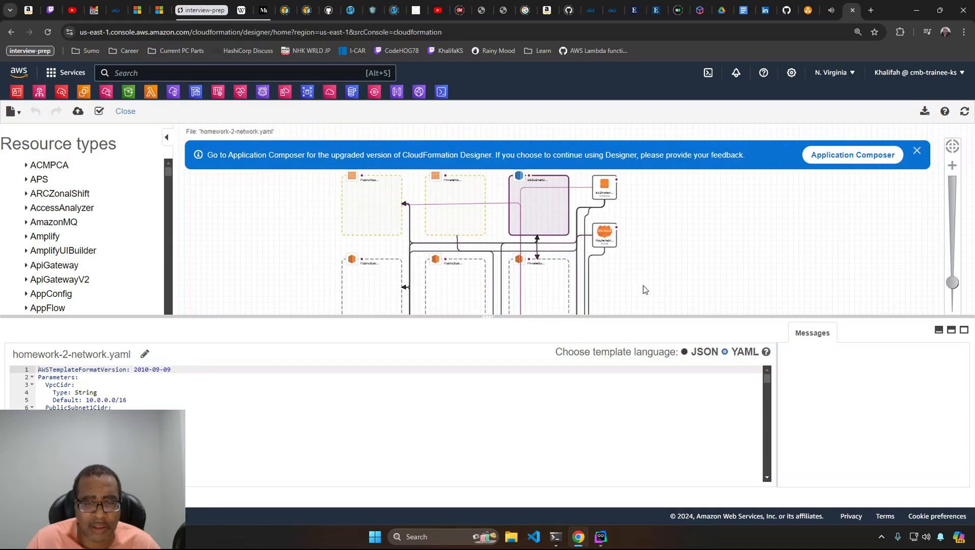
{"action": "left_click", "coordinate": [608, 191]}
{"action": "left_click", "coordinate": [532, 208]}
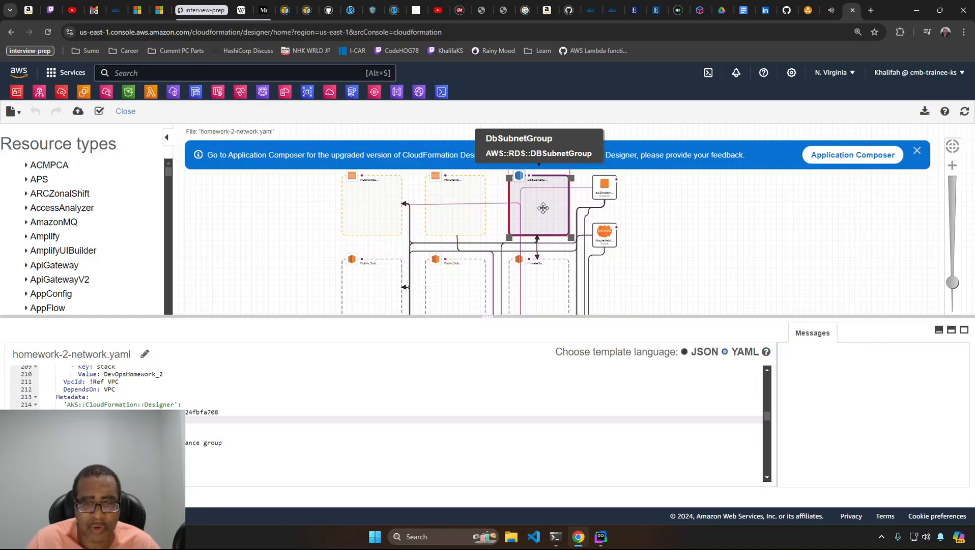
{"action": "left_click_drag", "start_coordinate": [677, 261], "coordinate": [683, 218]}
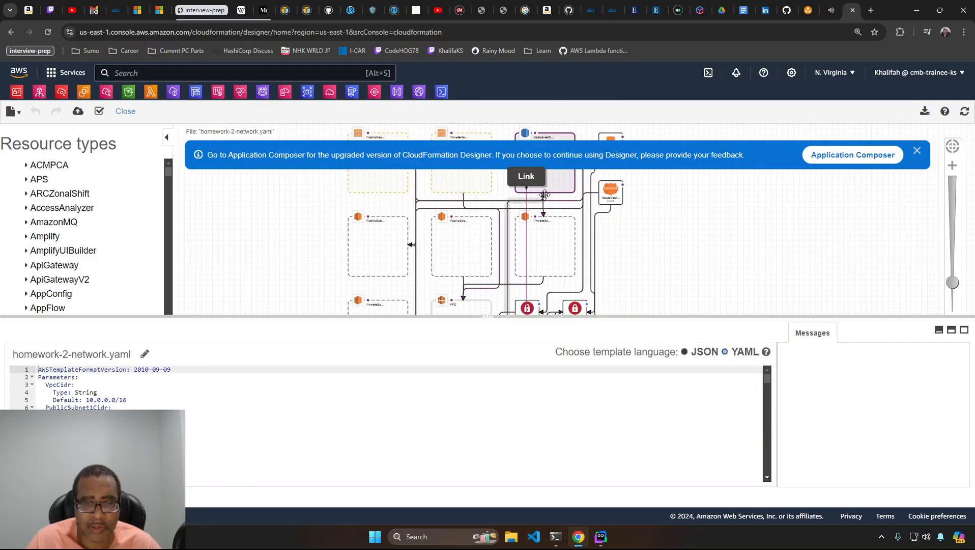
Step: Move the DbSubnetGroup container down over the private subnet below it and dismiss the Application Composer banner
{"action": "scroll", "coordinate": [545, 199], "scroll_direction": "down", "scroll_amount": 1}
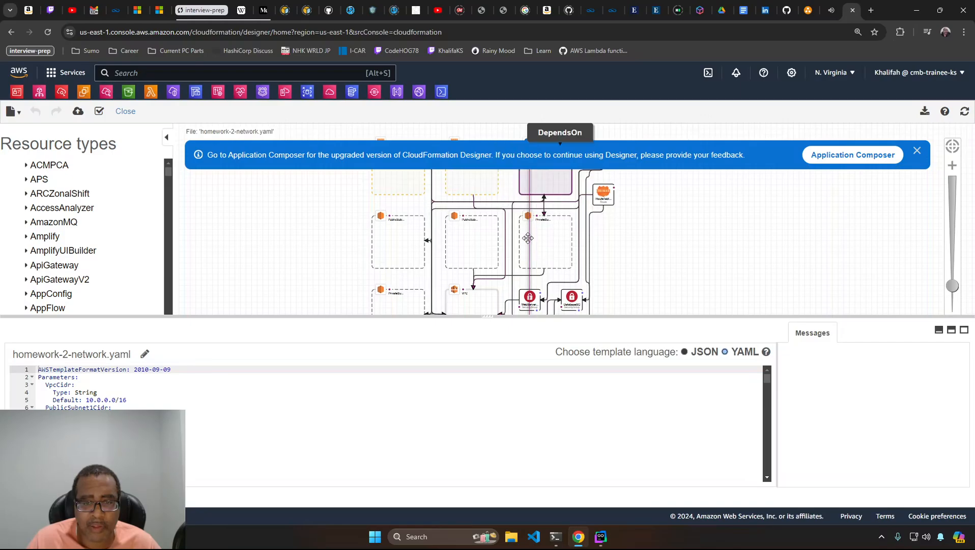
{"action": "left_click", "coordinate": [551, 185]}
{"action": "left_click_drag", "start_coordinate": [550, 186], "coordinate": [546, 232]}
{"action": "left_click", "coordinate": [657, 227]}
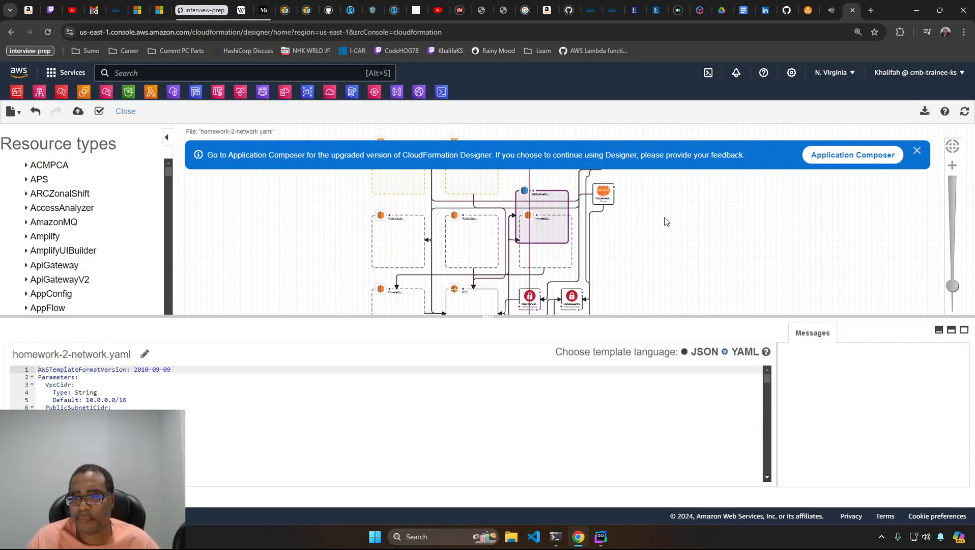
{"action": "left_click", "coordinate": [917, 152]}
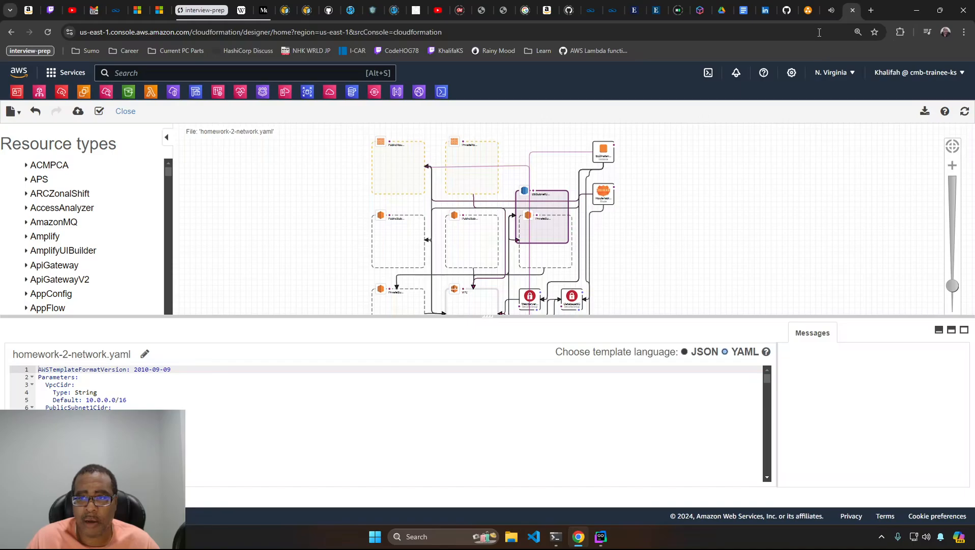
Step: Switch to the devops-iac-homework-2.drawio diagram, search the shapes for ec2, and place the orange EC2 icon on the page
{"action": "left_click", "coordinate": [807, 15]}
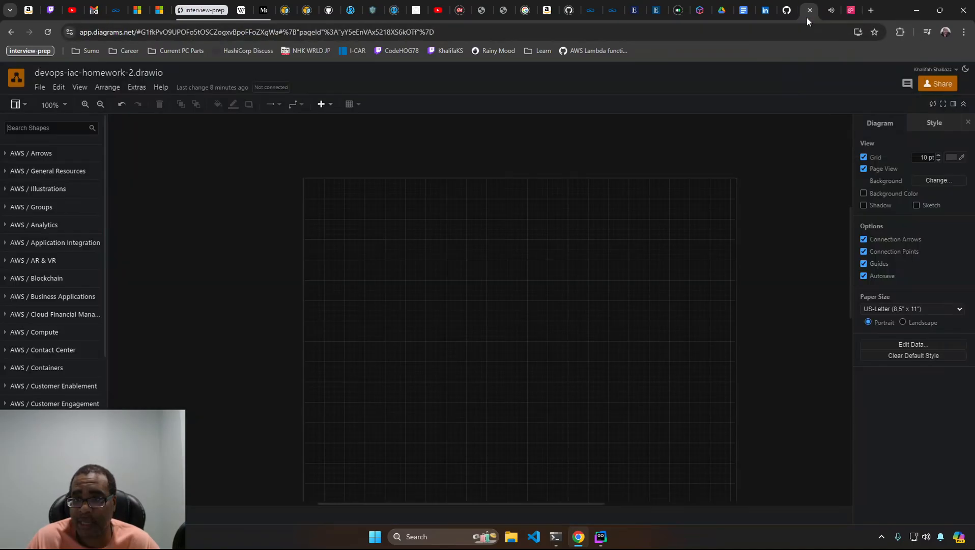
{"action": "left_click", "coordinate": [59, 128]}
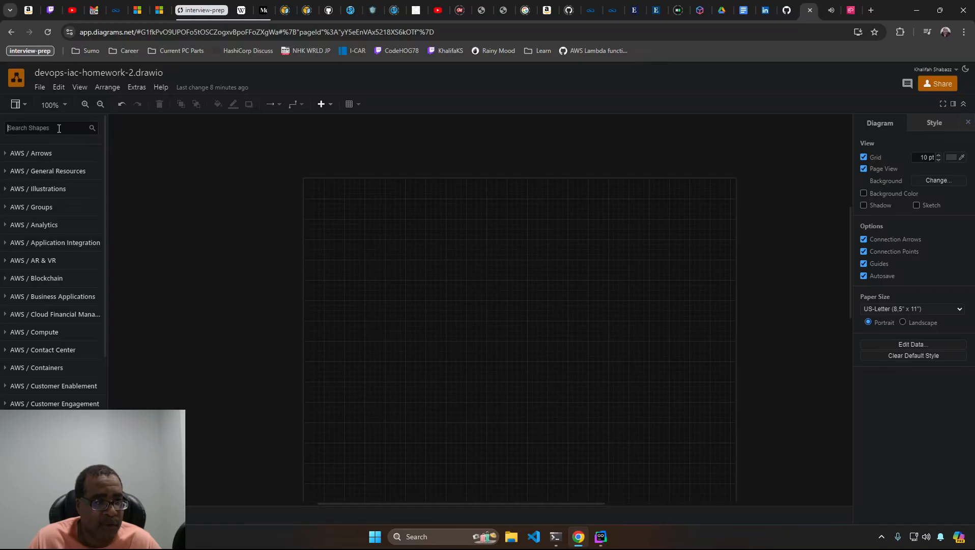
{"action": "type", "text": "ec2"}
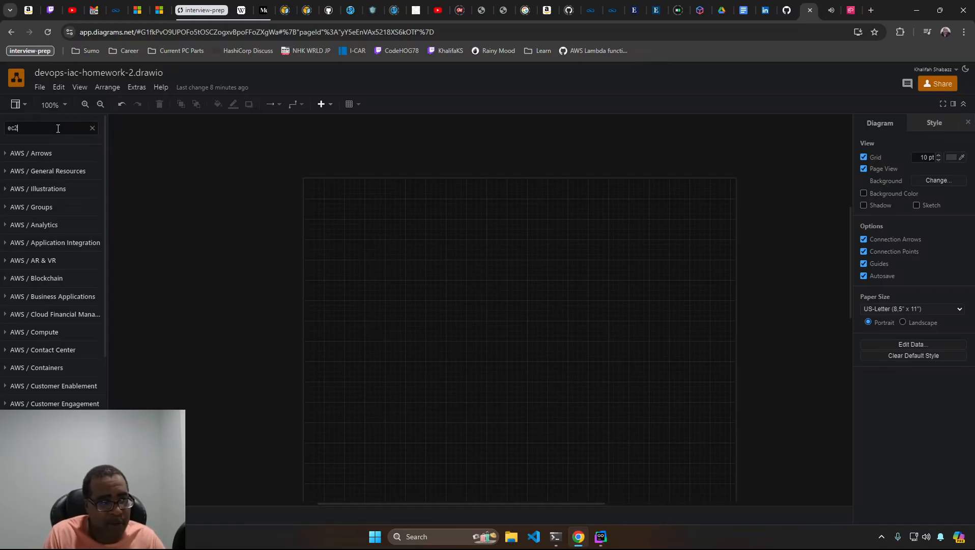
{"action": "key", "text": "Return"}
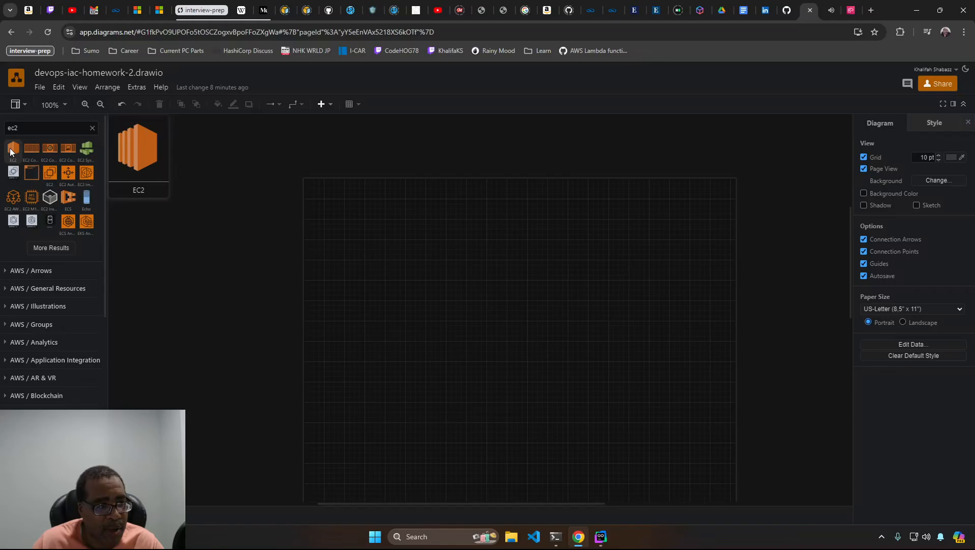
{"action": "left_click_drag", "start_coordinate": [14, 148], "coordinate": [549, 360]}
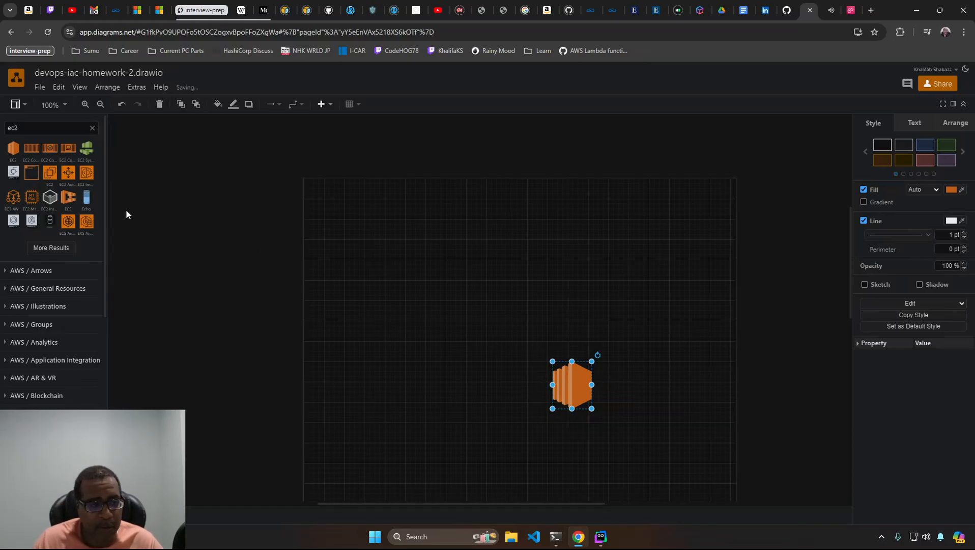
Step: Search the shapes for rds and place the blue database icon marked M to the right of the EC2 icon
{"action": "double_click", "coordinate": [51, 125]}
{"action": "type", "text": "rds"}
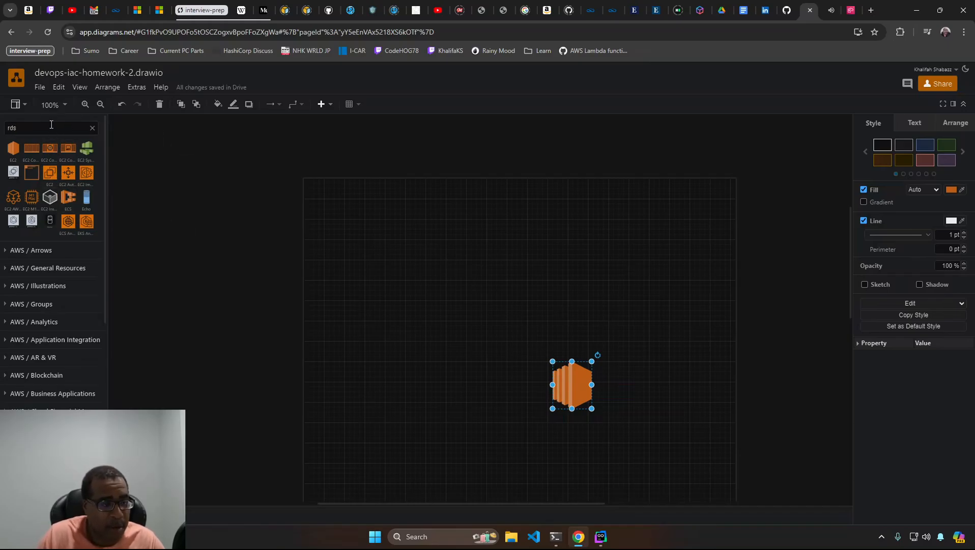
{"action": "key", "text": "Return"}
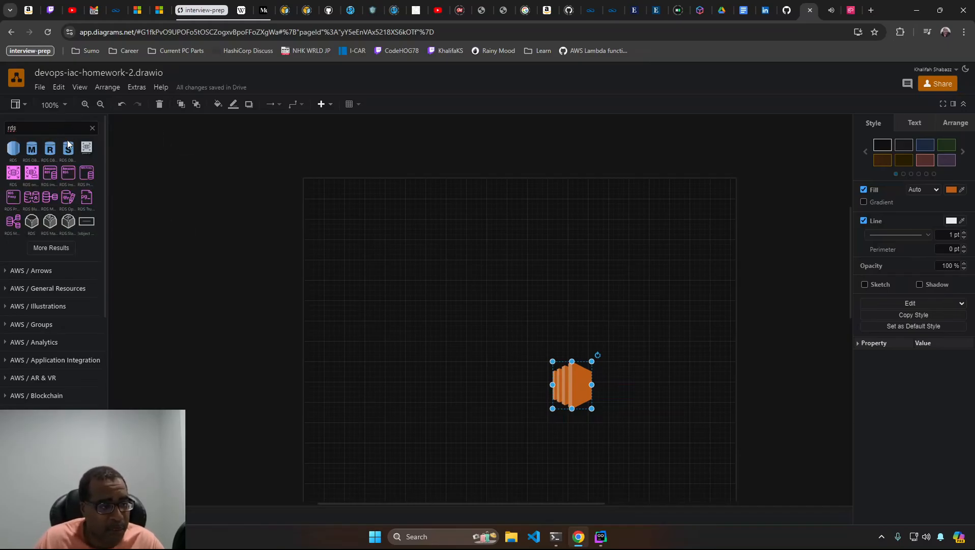
{"action": "left_click_drag", "start_coordinate": [31, 147], "coordinate": [647, 371]}
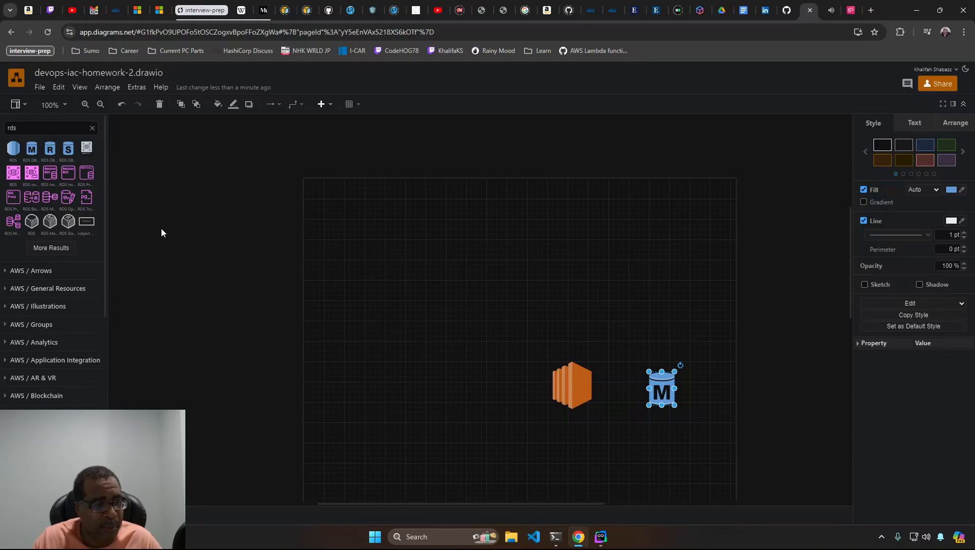
{"action": "mouse_move", "coordinate": [13, 175]}
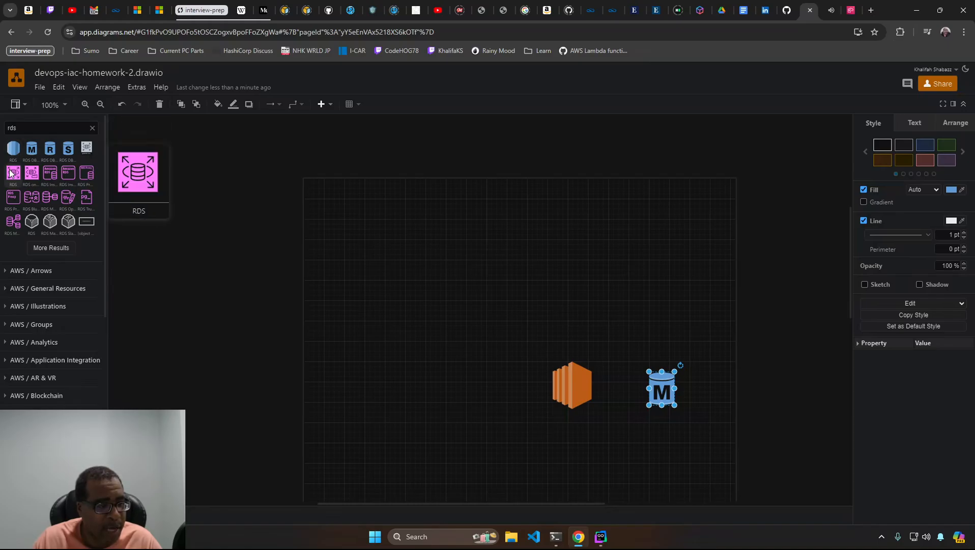
Step: Place the pink RDS icon to the left of the orange EC2 icon and shift the EC2 icon slightly left
{"action": "left_click_drag", "start_coordinate": [12, 173], "coordinate": [481, 401]}
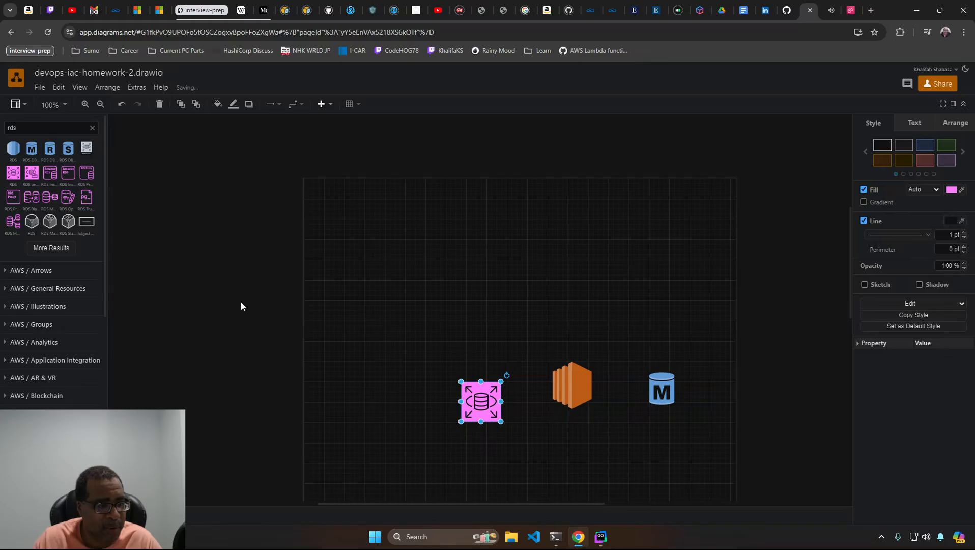
{"action": "mouse_move", "coordinate": [88, 227]}
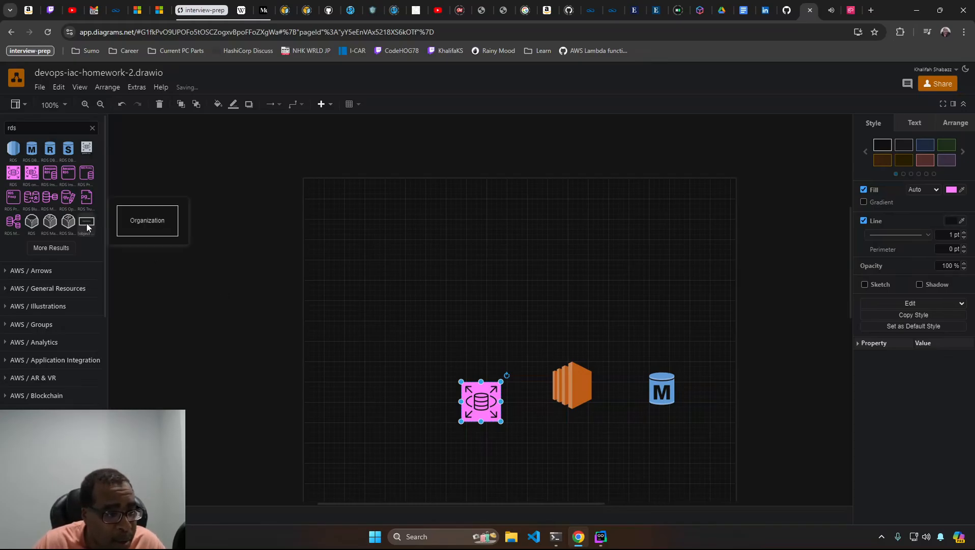
{"action": "left_click_drag", "start_coordinate": [573, 386], "coordinate": [538, 383]}
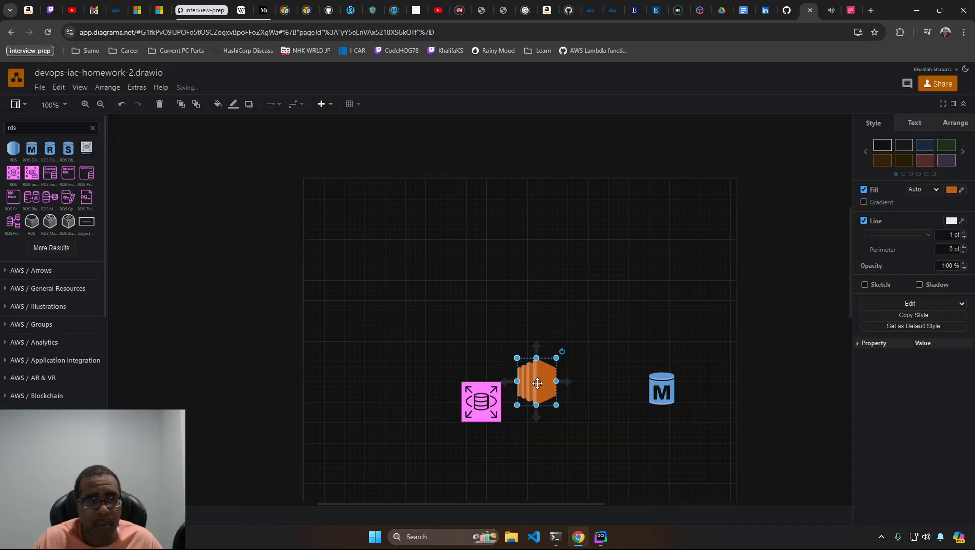
Step: Search the shapes for subnet and add gray Subnet containers to the page, four in total
{"action": "double_click", "coordinate": [57, 130]}
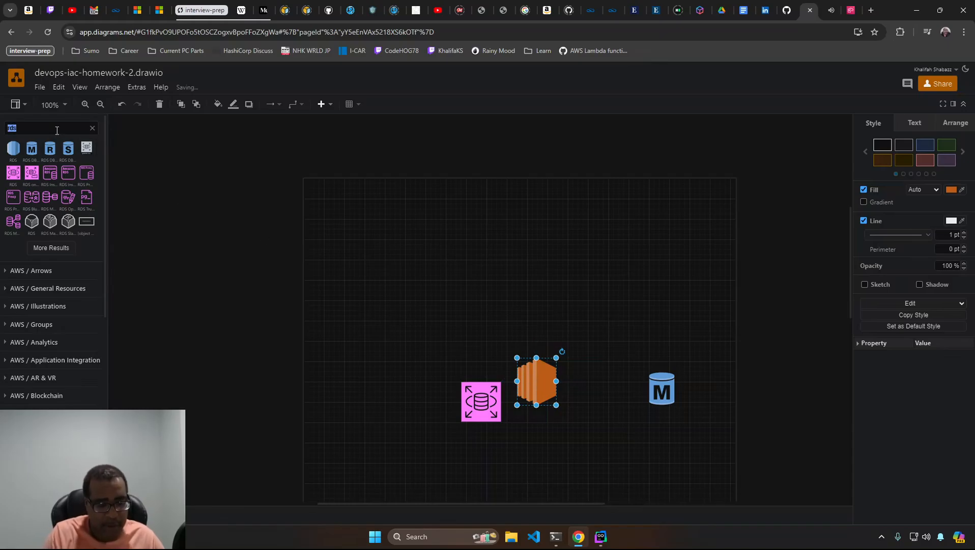
{"action": "type", "text": "subnet"}
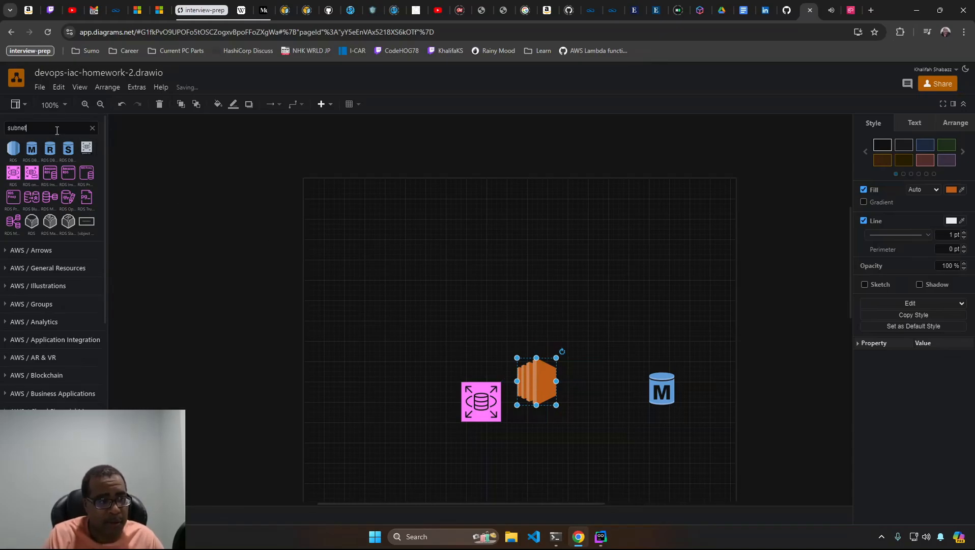
{"action": "key", "text": "Return"}
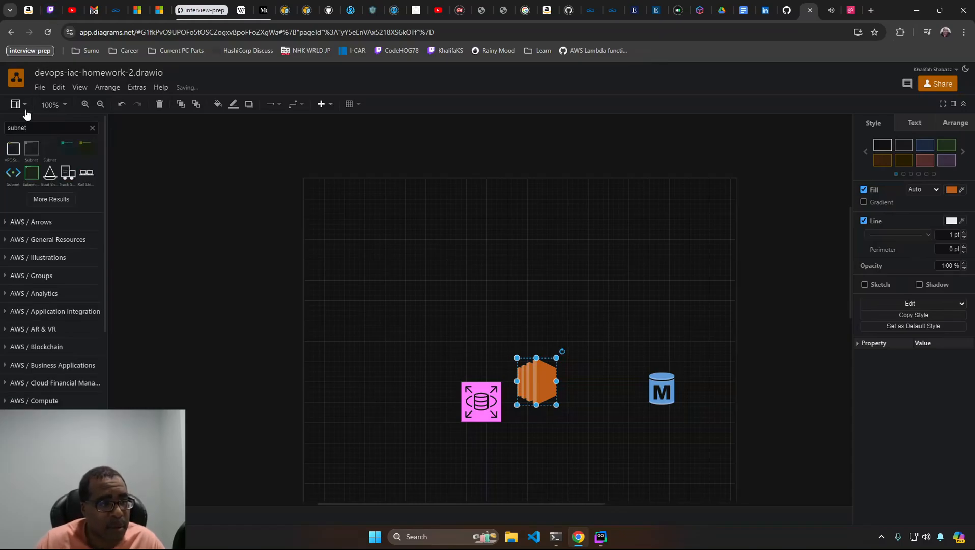
{"action": "mouse_move", "coordinate": [10, 154]}
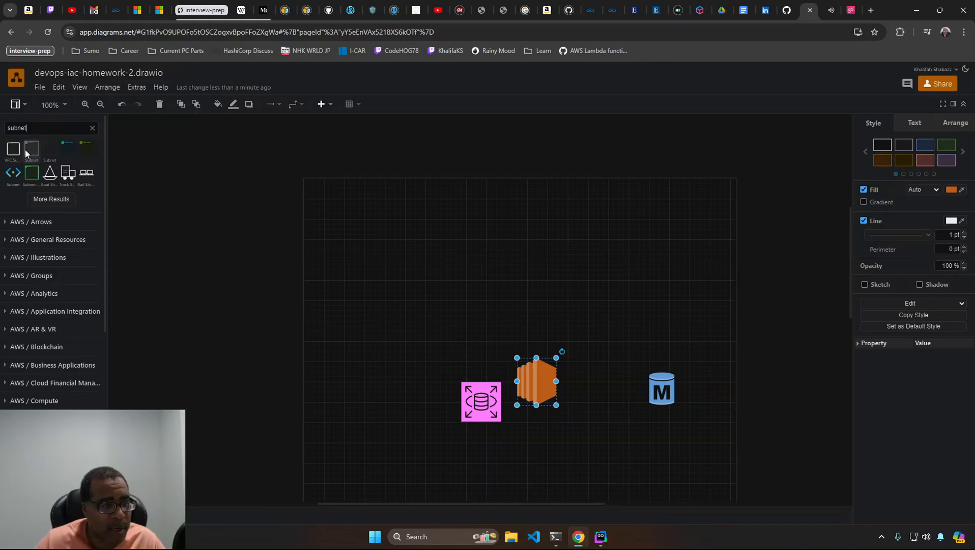
{"action": "left_click_drag", "start_coordinate": [31, 152], "coordinate": [469, 245]}
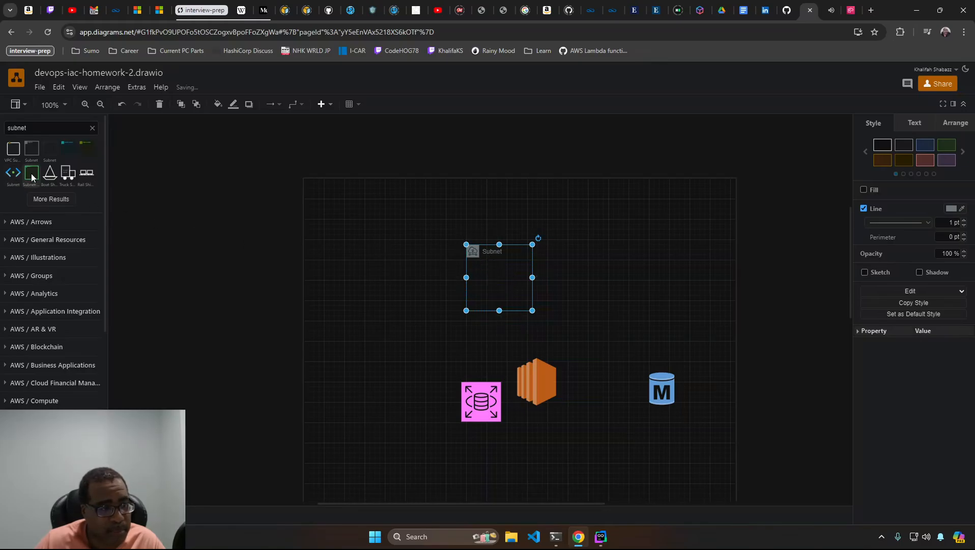
{"action": "mouse_move", "coordinate": [32, 176]}
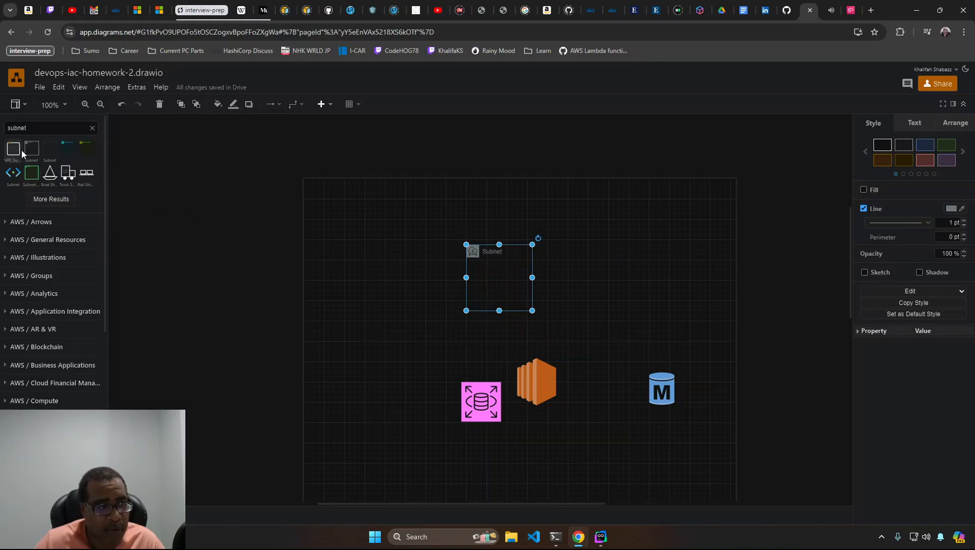
{"action": "left_click", "coordinate": [31, 150]}
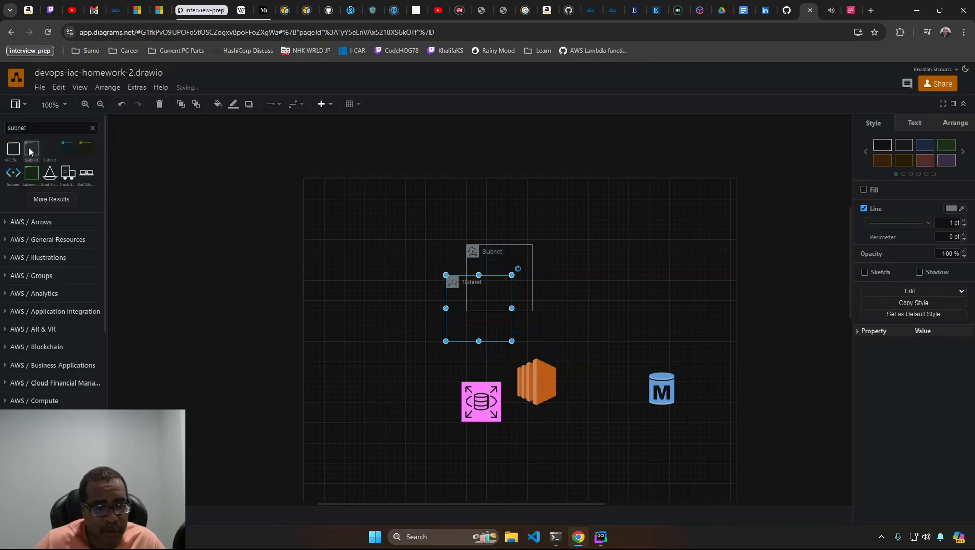
{"action": "left_click_drag", "start_coordinate": [31, 150], "coordinate": [396, 271]}
Step: Arrange three Subnet containers: one around the blue M database, one above it, and one above the EC2 icon level with that
{"action": "left_click_drag", "start_coordinate": [471, 304], "coordinate": [599, 307]}
{"action": "left_click_drag", "start_coordinate": [610, 309], "coordinate": [679, 390]}
{"action": "left_click_drag", "start_coordinate": [497, 268], "coordinate": [658, 279]}
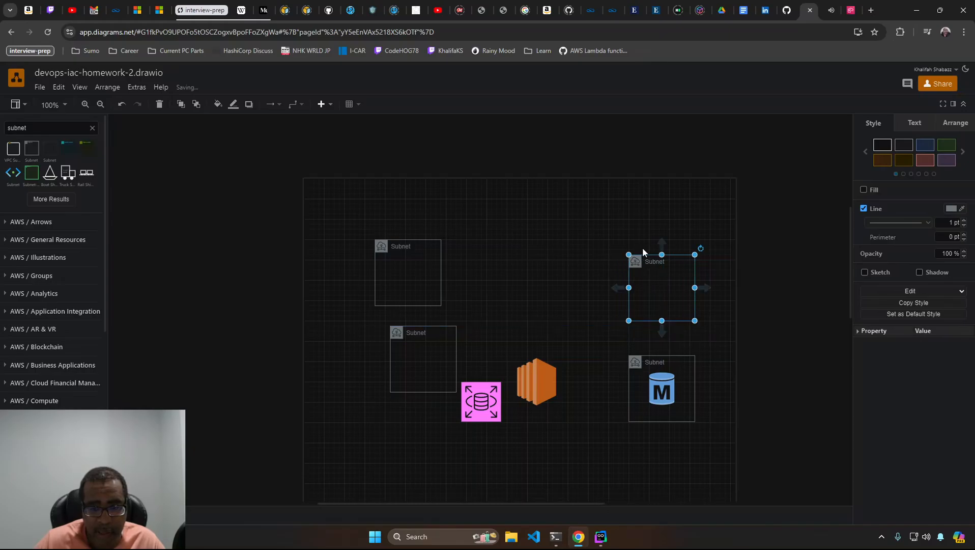
{"action": "left_click_drag", "start_coordinate": [420, 267], "coordinate": [541, 267]}
{"action": "left_click_drag", "start_coordinate": [679, 298], "coordinate": [679, 263]}
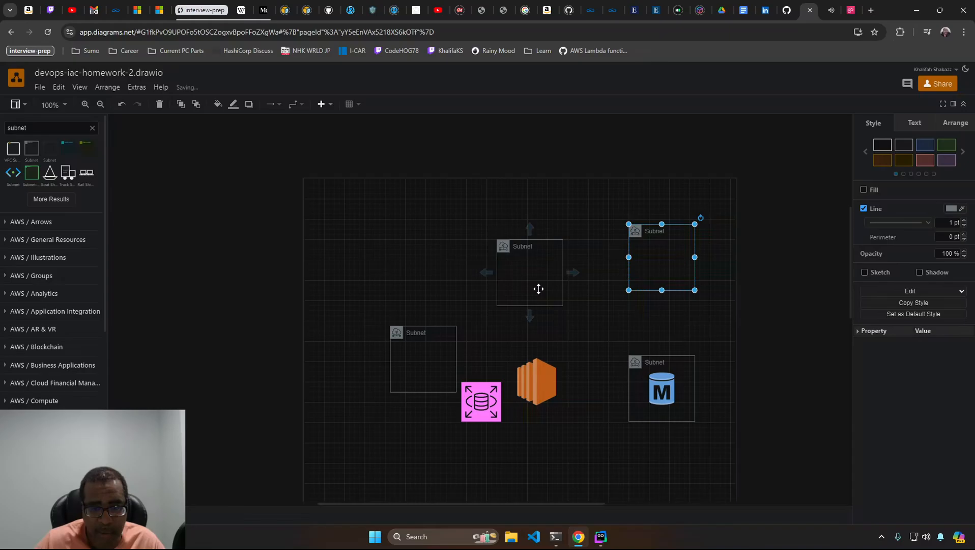
{"action": "left_click_drag", "start_coordinate": [537, 289], "coordinate": [545, 272]}
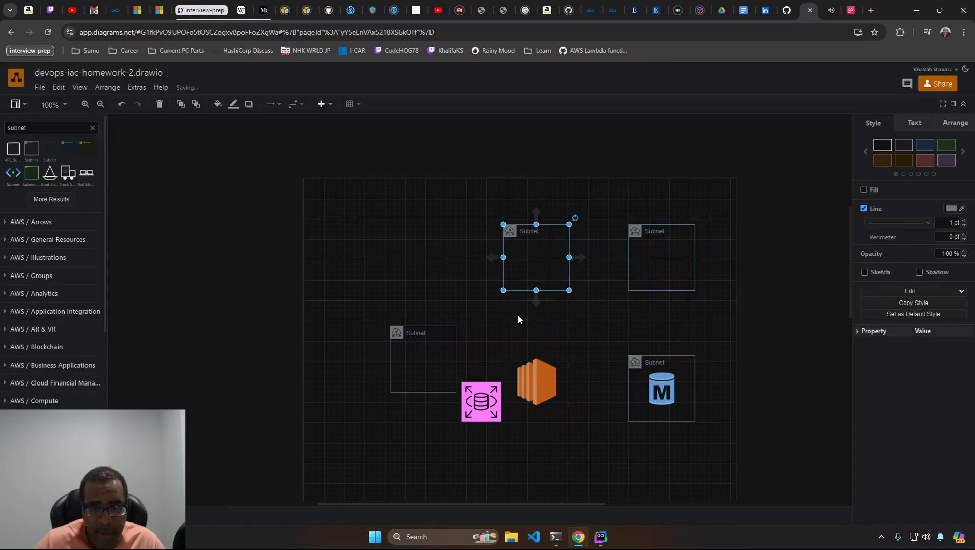
Step: Move the remaining Subnet container around the EC2 icon and shift the pink RDS icon away to the left
{"action": "left_click", "coordinate": [535, 386]}
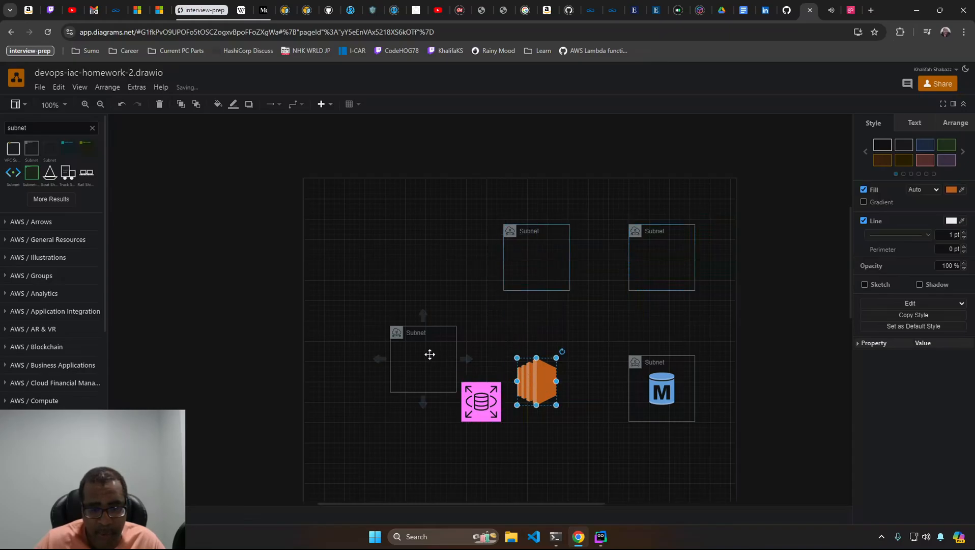
{"action": "left_click_drag", "start_coordinate": [429, 353], "coordinate": [544, 378]}
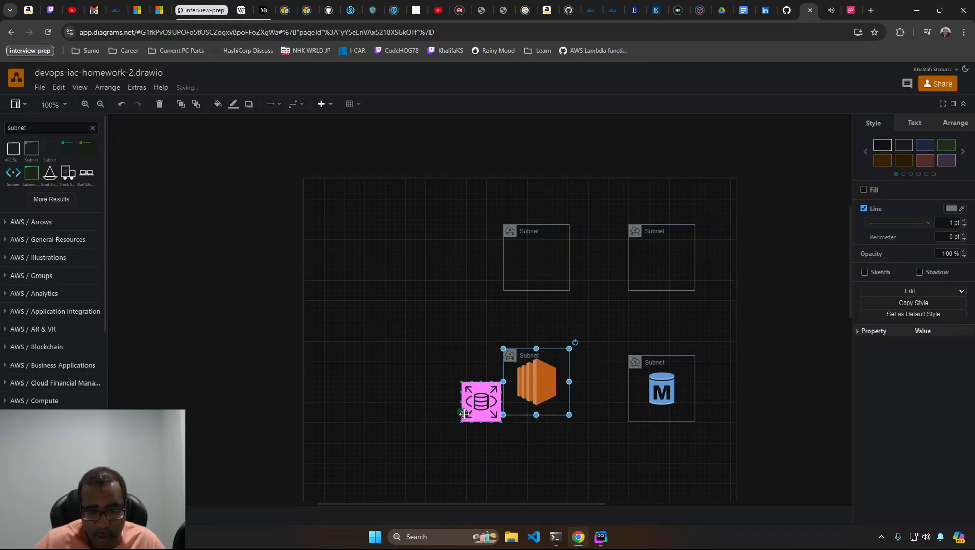
{"action": "left_click_drag", "start_coordinate": [477, 403], "coordinate": [370, 330]}
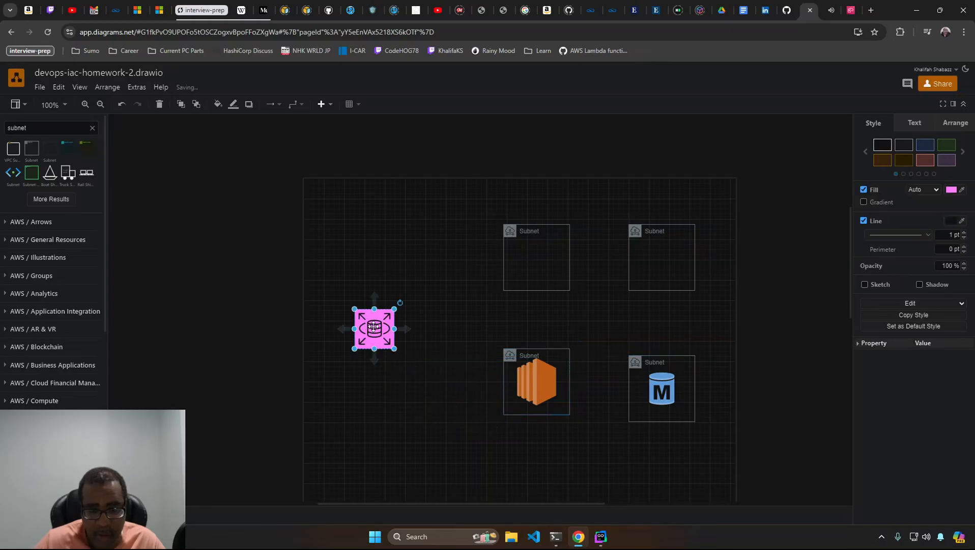
Step: Label the empty subnet above the EC2 icon and the subnet around it Public Subnet
{"action": "double_click", "coordinate": [525, 227]}
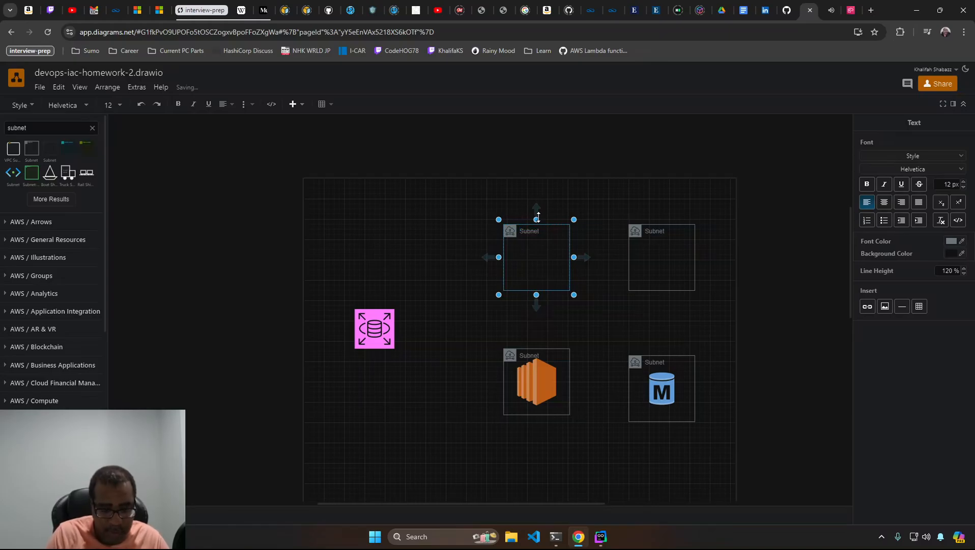
{"action": "type", "text": "Public"}
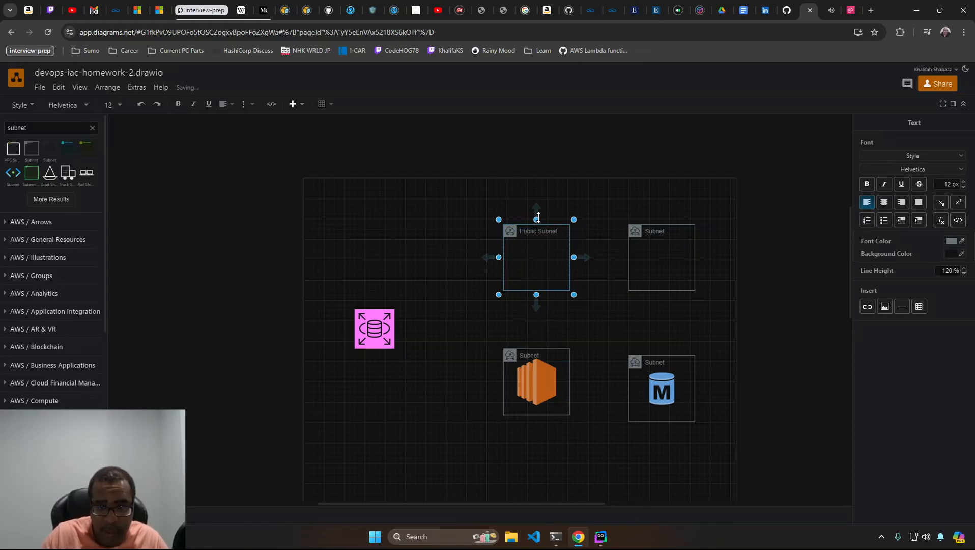
{"action": "double_click", "coordinate": [524, 354]}
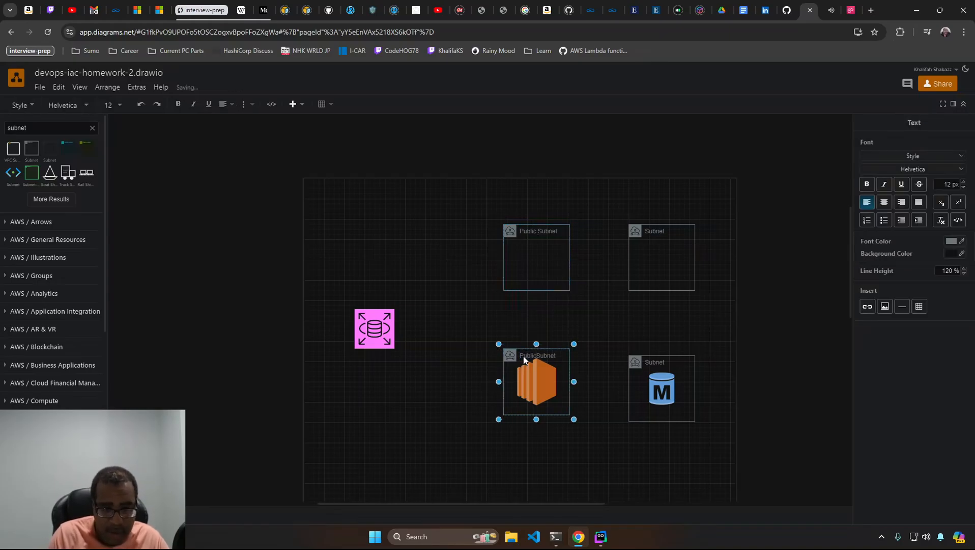
Step: Label the empty subnet above the M database and the subnet around the database Private Subnet
{"action": "left_click", "coordinate": [655, 256]}
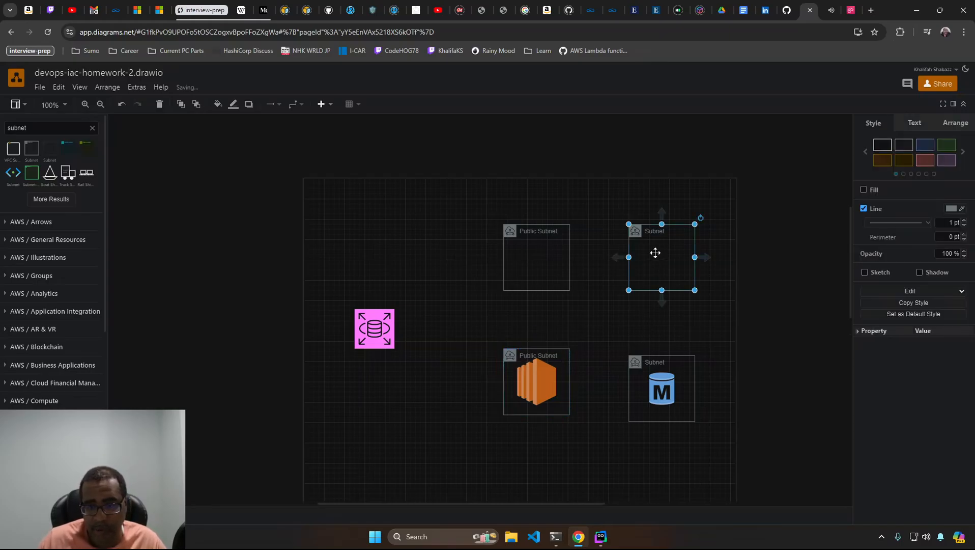
{"action": "double_click", "coordinate": [649, 231]}
{"action": "left_click", "coordinate": [650, 232]}
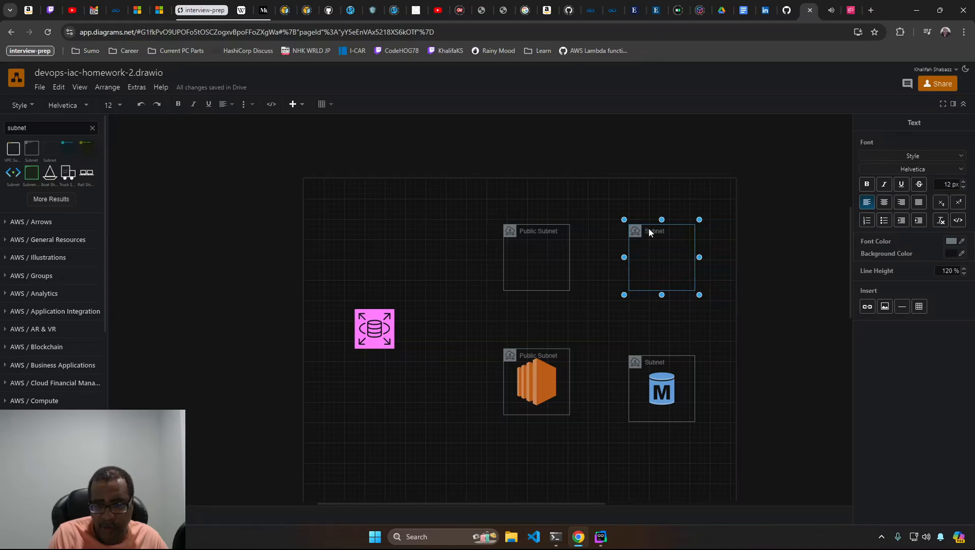
{"action": "type", "text": "P "}
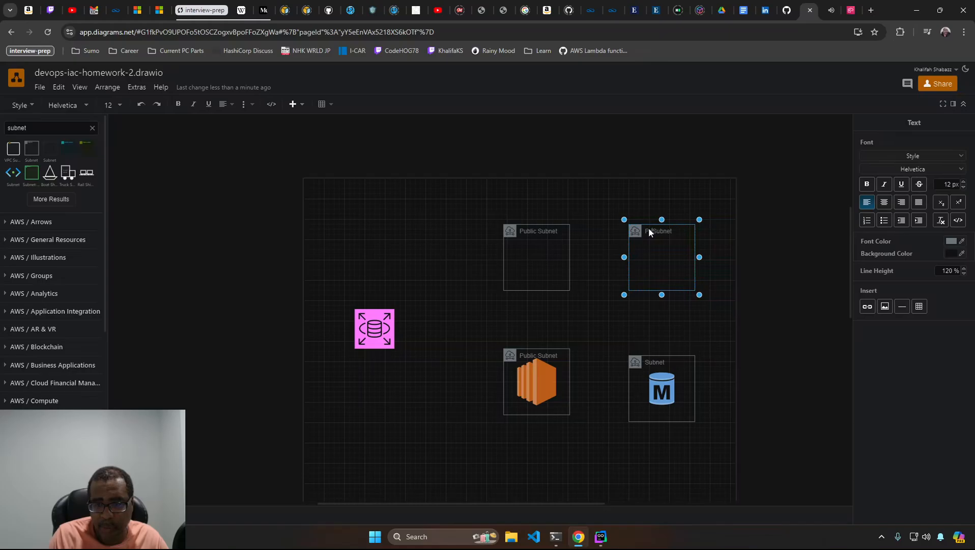
{"action": "type", "text": "ri"}
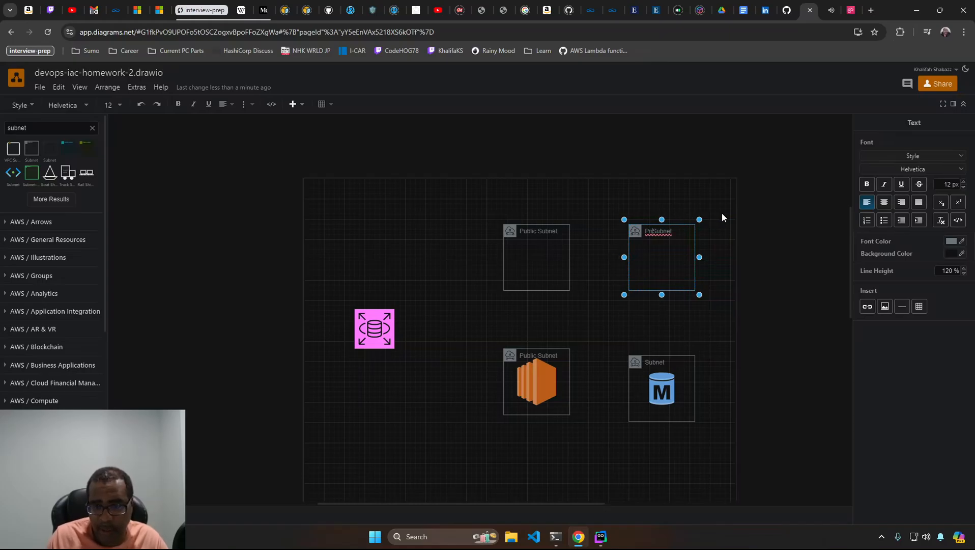
{"action": "type", "text": "vate"}
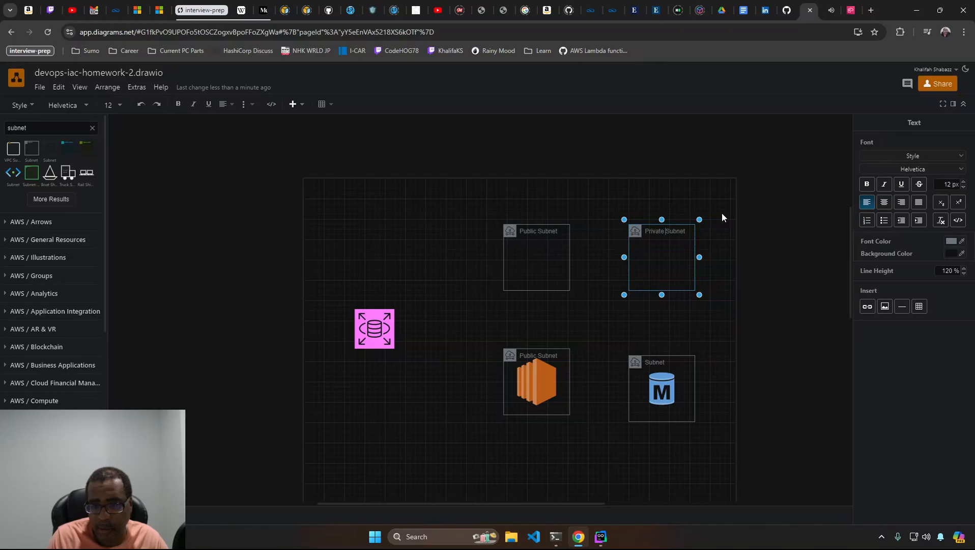
{"action": "double_click", "coordinate": [652, 362]}
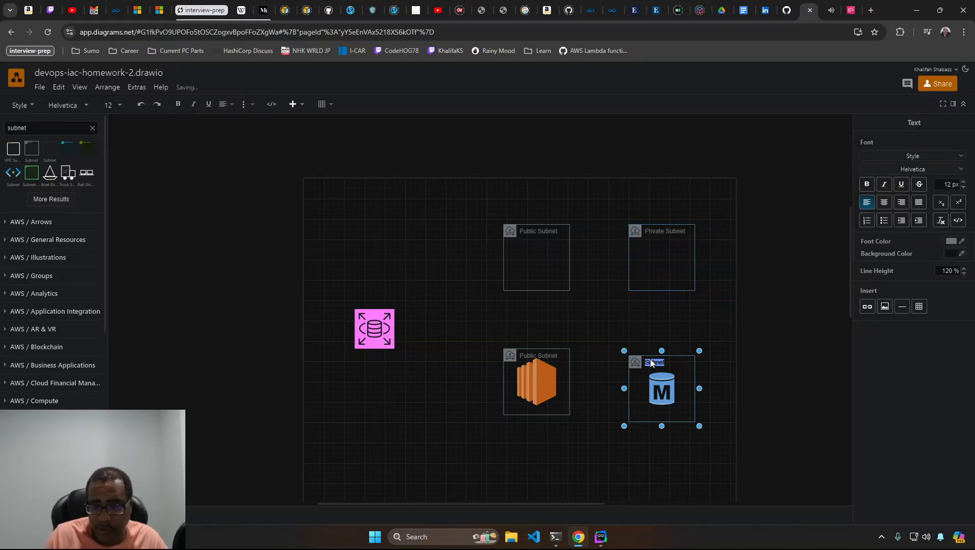
{"action": "key", "text": "Left"}
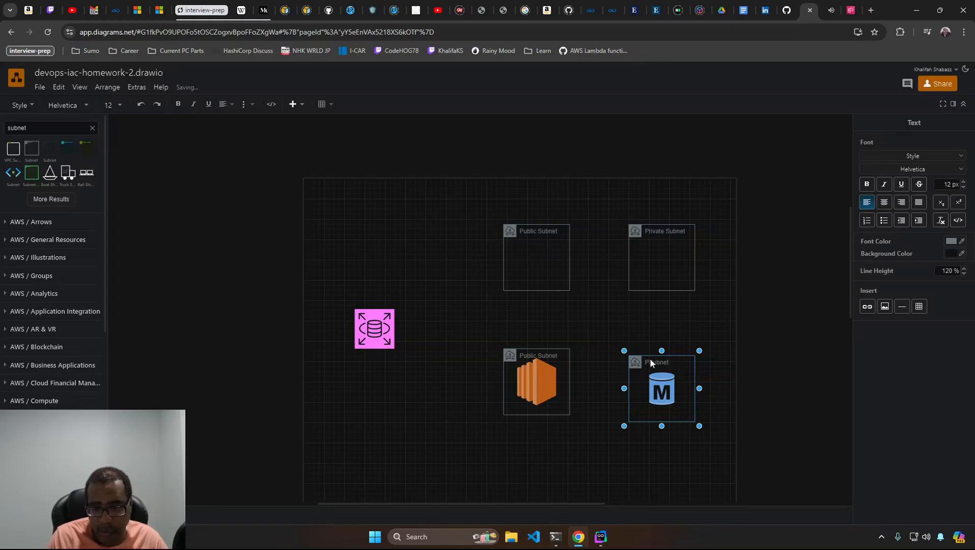
{"action": "type", "text": "Private"}
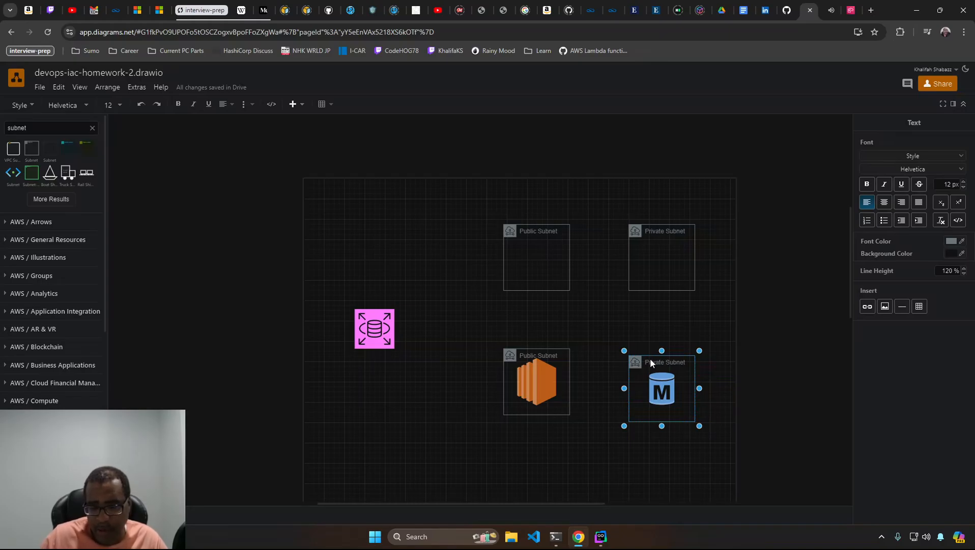
{"action": "left_click", "coordinate": [787, 336]}
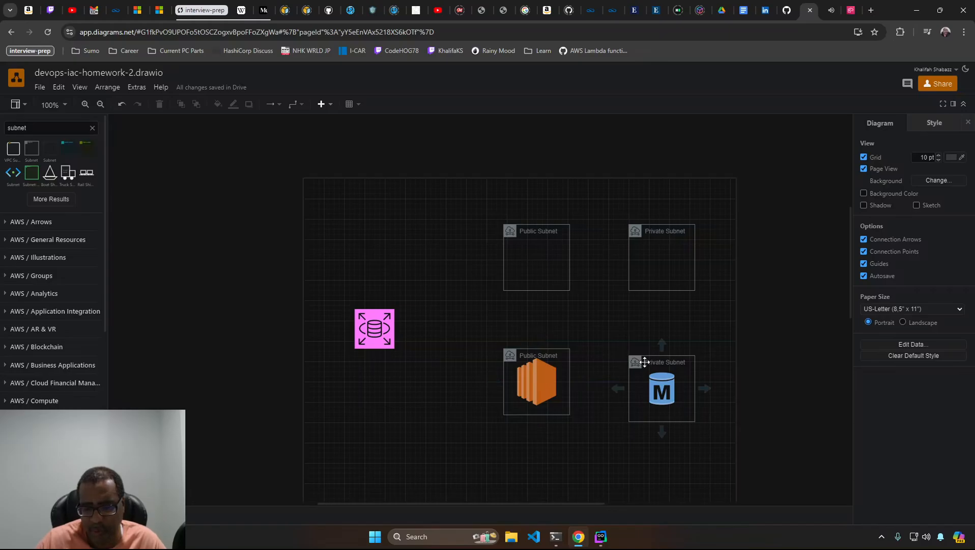
Step: Nudge the lower private subnet around its M database icon, and move both together slightly up to roughly align with the EC2 subnet
{"action": "left_click", "coordinate": [678, 387]}
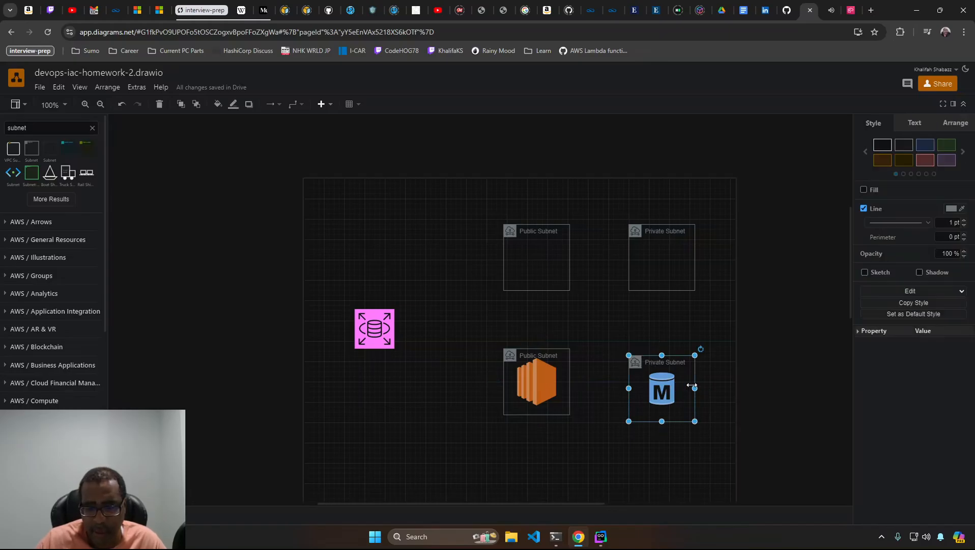
{"action": "left_click", "coordinate": [653, 387]}
{"action": "left_click", "coordinate": [659, 387]}
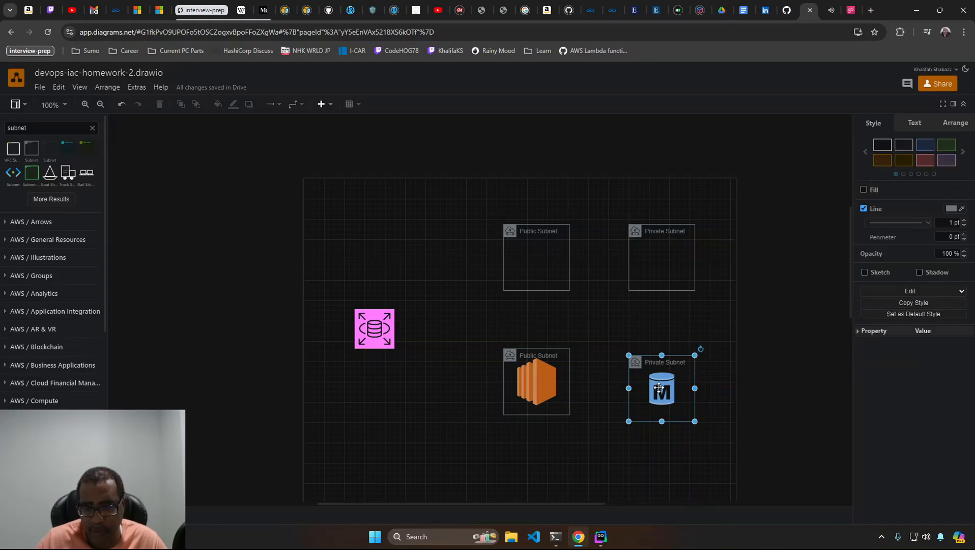
{"action": "left_click", "coordinate": [681, 362]}
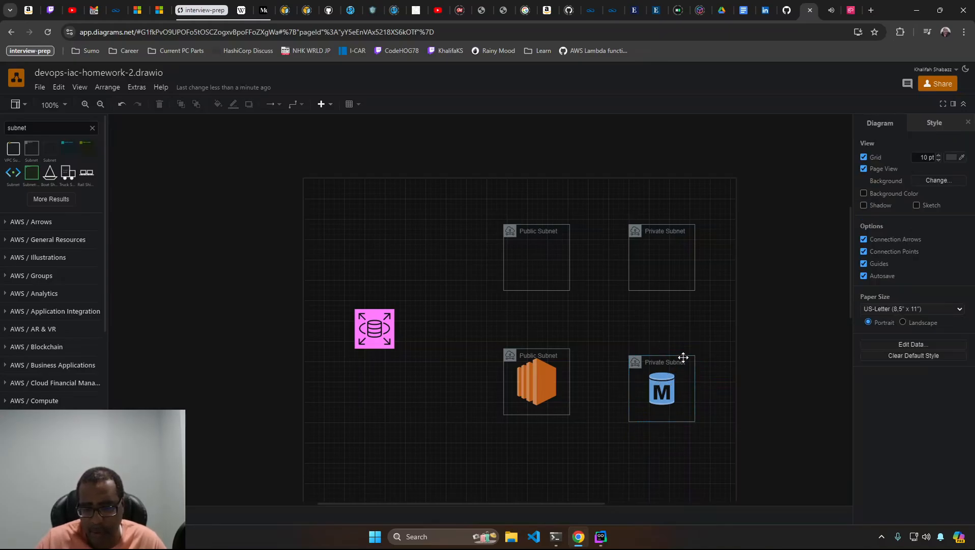
{"action": "left_click", "coordinate": [670, 363]}
{"action": "left_click_drag", "start_coordinate": [658, 387], "coordinate": [644, 405]}
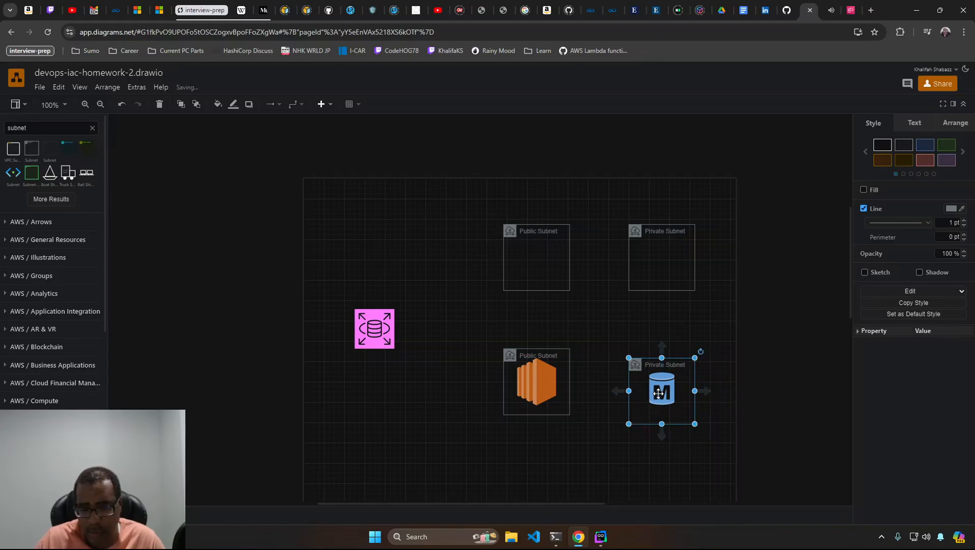
{"action": "left_click", "coordinate": [614, 422]}
{"action": "left_click", "coordinate": [685, 400]}
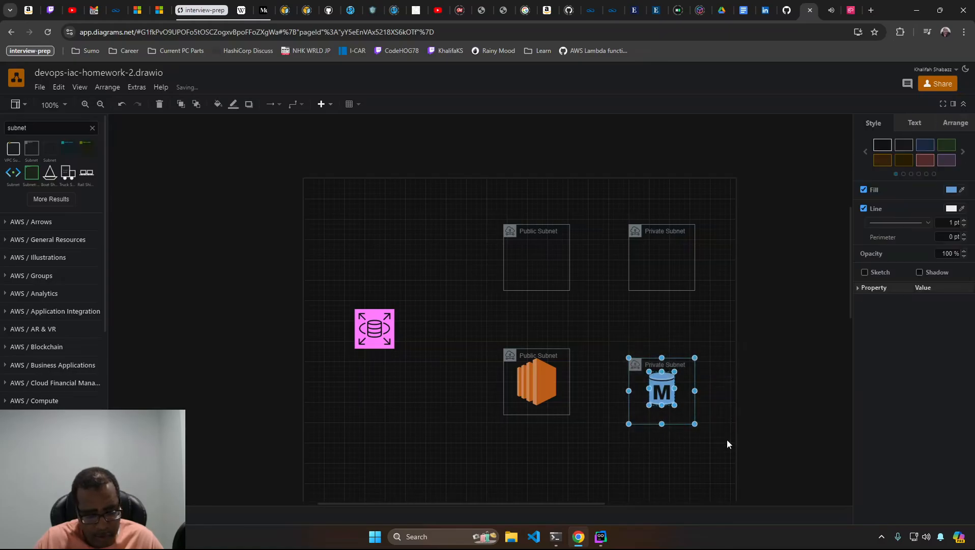
{"action": "left_click_drag", "start_coordinate": [694, 418], "coordinate": [699, 406]}
Step: Move the lower Public Subnet and its EC2 icon slightly up to line up with the Private Subnet around the M database
{"action": "left_click_drag", "start_coordinate": [471, 348], "coordinate": [593, 426]}
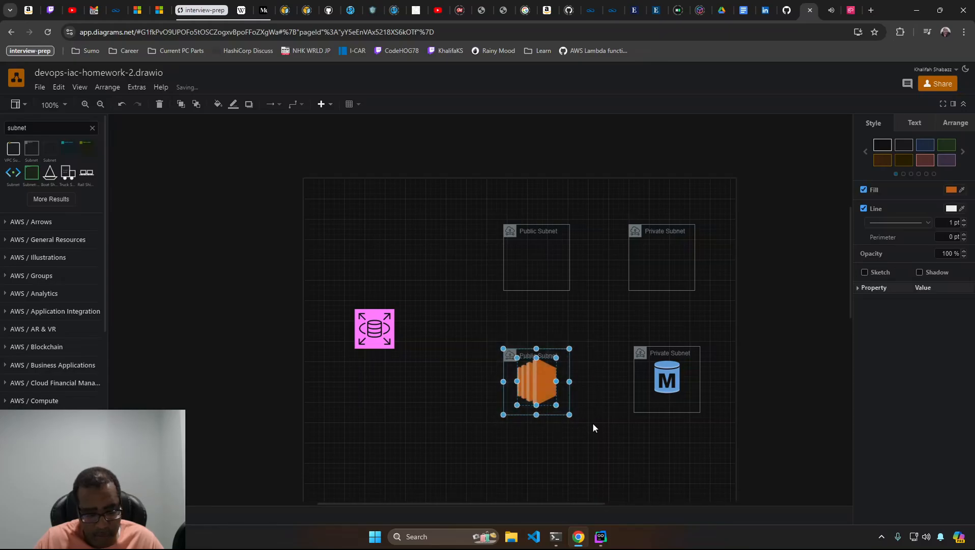
{"action": "key", "text": "ctrl+f"}
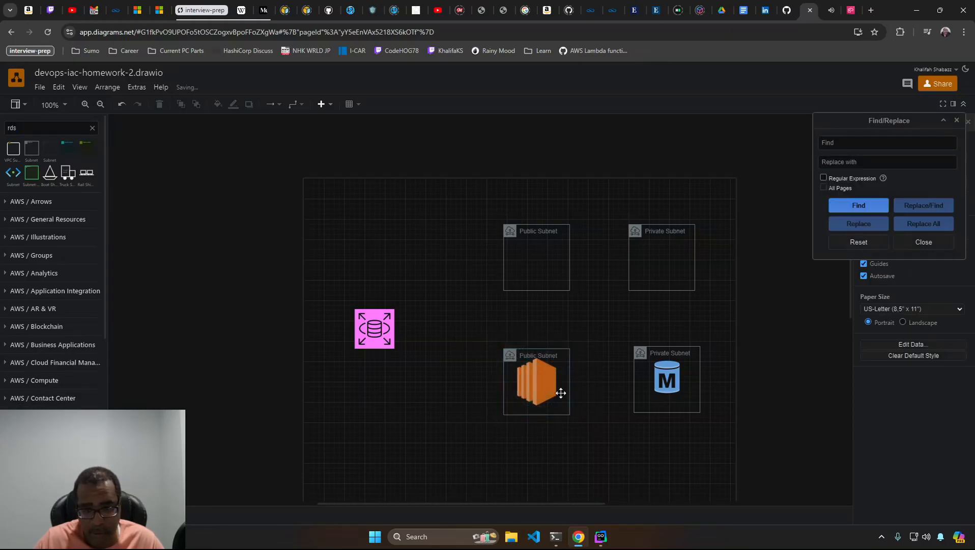
{"action": "left_click_drag", "start_coordinate": [490, 340], "coordinate": [621, 456]}
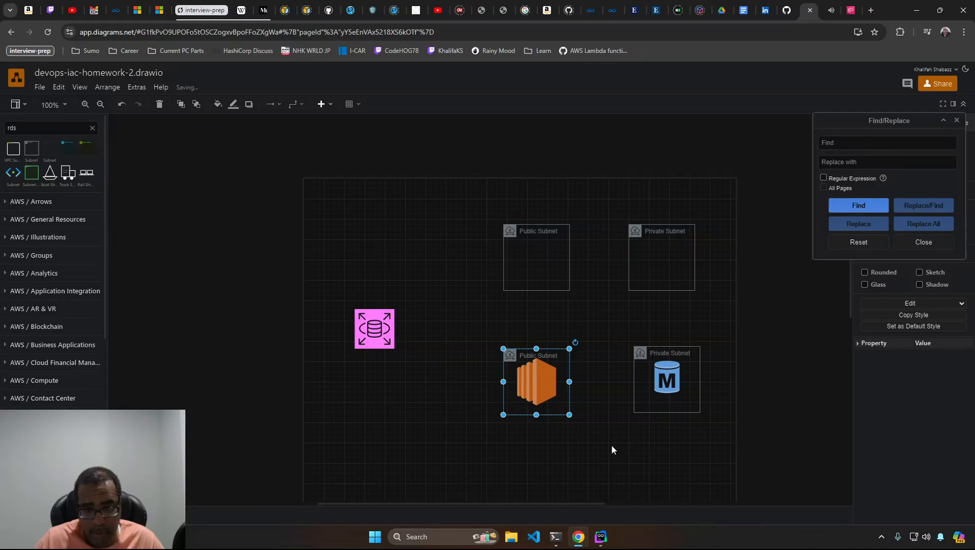
{"action": "left_click_drag", "start_coordinate": [540, 385], "coordinate": [538, 382]}
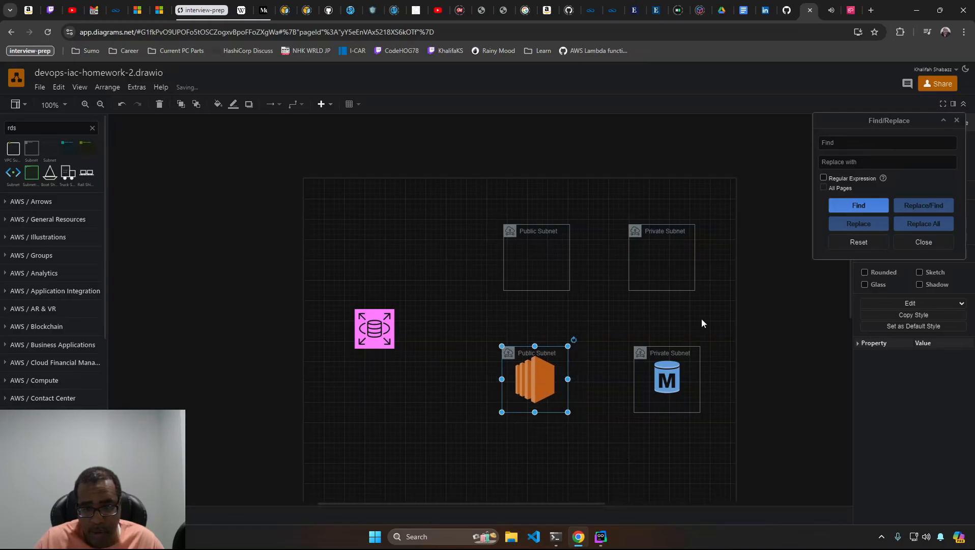
{"action": "left_click", "coordinate": [703, 341]}
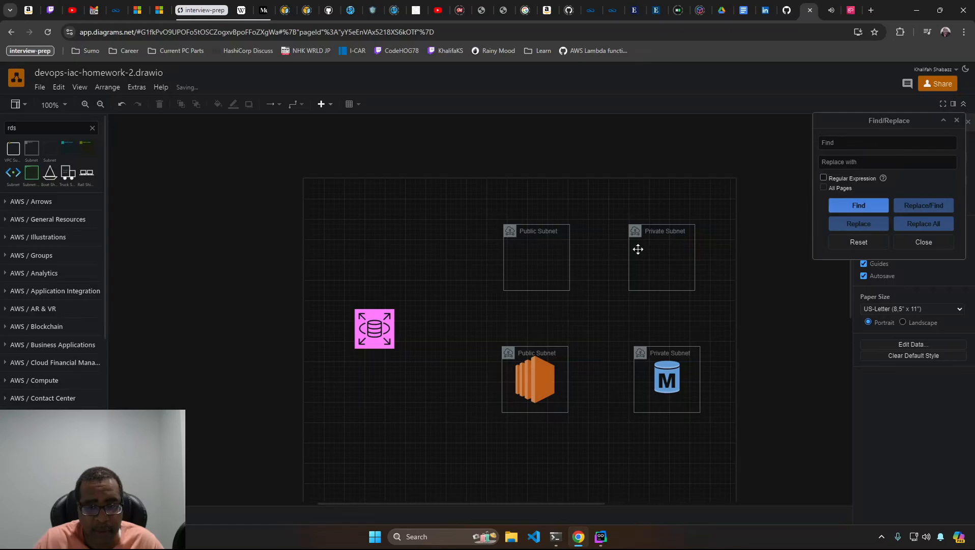
{"action": "mouse_move", "coordinate": [635, 248]}
{"action": "left_mouse_down"}
{"action": "mouse_move", "coordinate": [655, 257]}
{"action": "mouse_move", "coordinate": [638, 252]}
{"action": "left_mouse_up"}
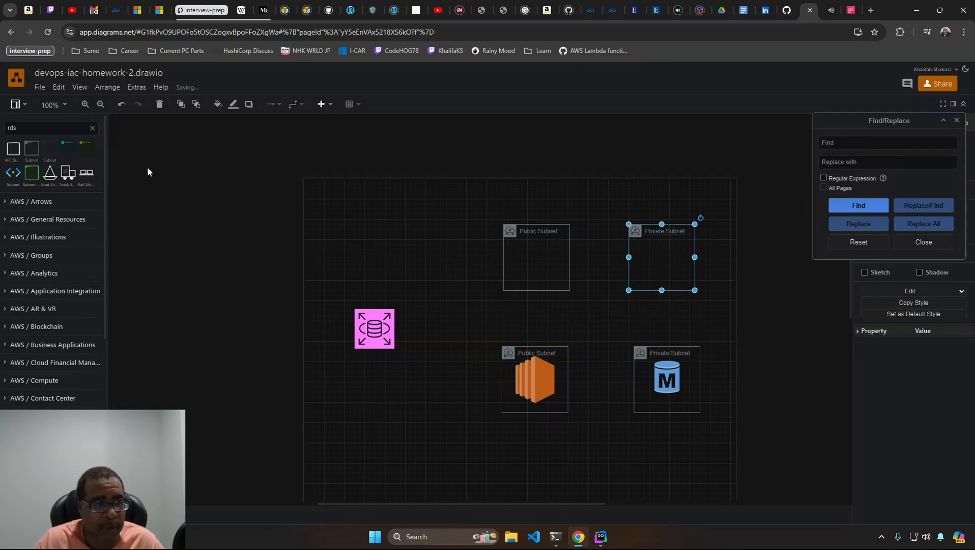
Step: Find a container shape by searching for group, stretch it around both Private Subnets, and shift the upper subnet slightly down inside it
{"action": "double_click", "coordinate": [48, 128]}
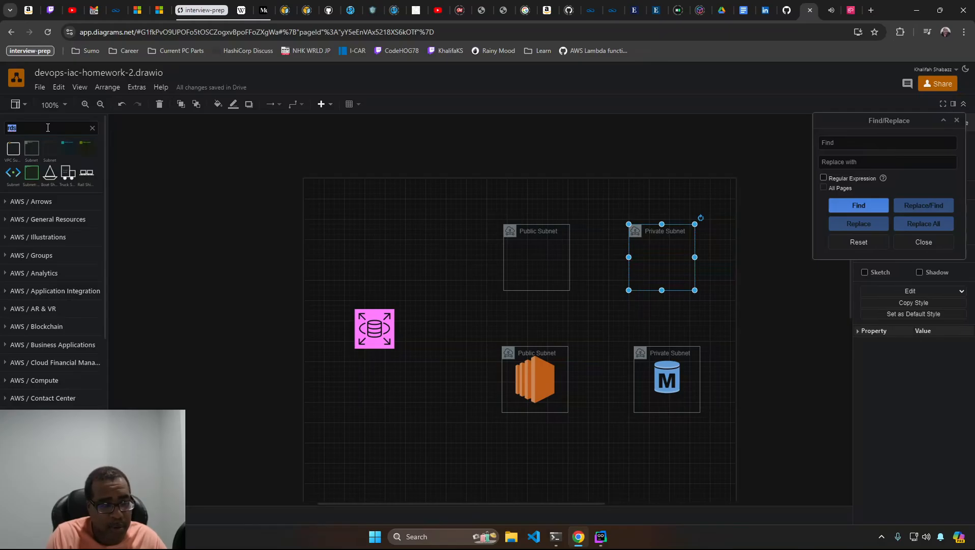
{"action": "type", "text": "group"}
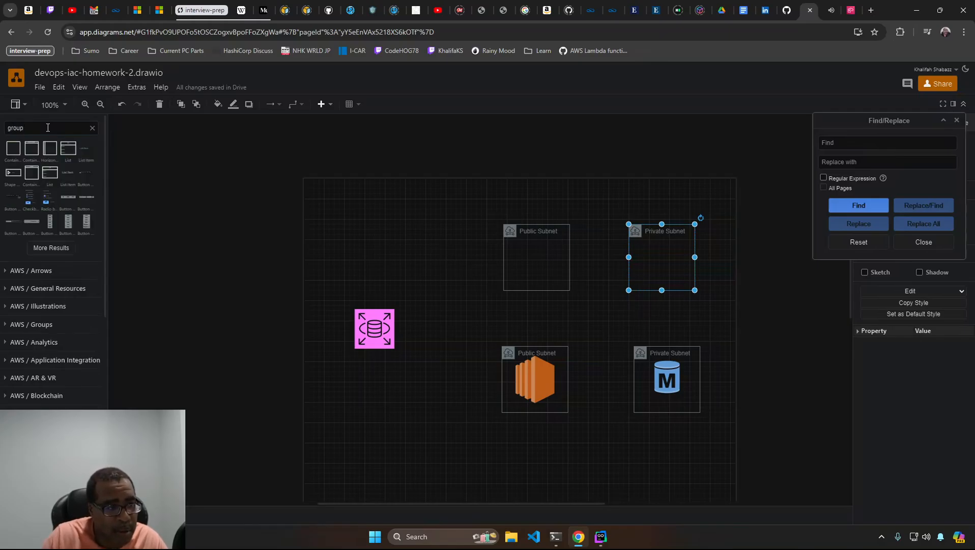
{"action": "left_click_drag", "start_coordinate": [13, 147], "coordinate": [607, 205]}
{"action": "left_click_drag", "start_coordinate": [661, 313], "coordinate": [659, 430]}
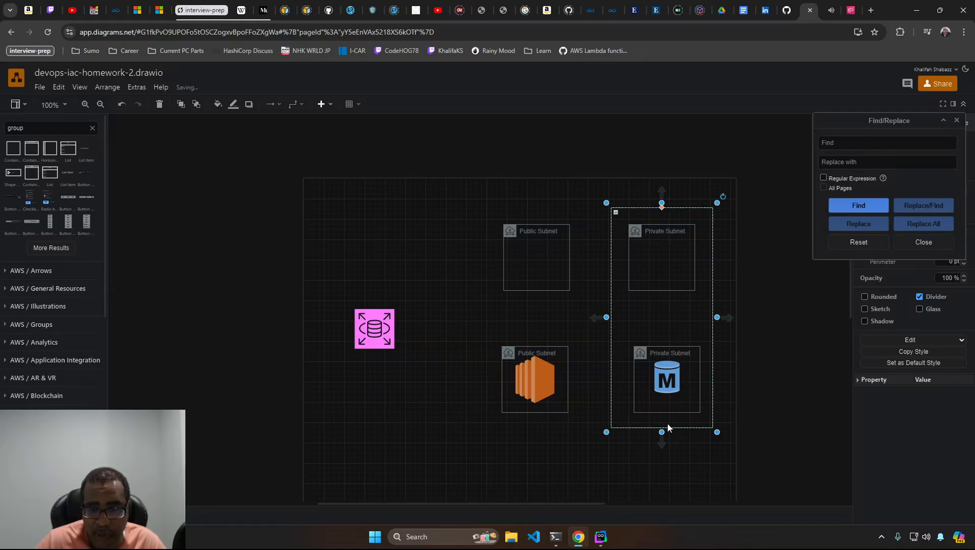
{"action": "left_click", "coordinate": [666, 262]}
{"action": "left_click_drag", "start_coordinate": [665, 263], "coordinate": [664, 272]}
Step: Shrink the pink RDS icon into the upper-left corner of the new container and label it RDS
{"action": "left_click", "coordinate": [390, 310]}
{"action": "left_click_drag", "start_coordinate": [394, 348], "coordinate": [621, 223]}
{"action": "left_click", "coordinate": [589, 262]}
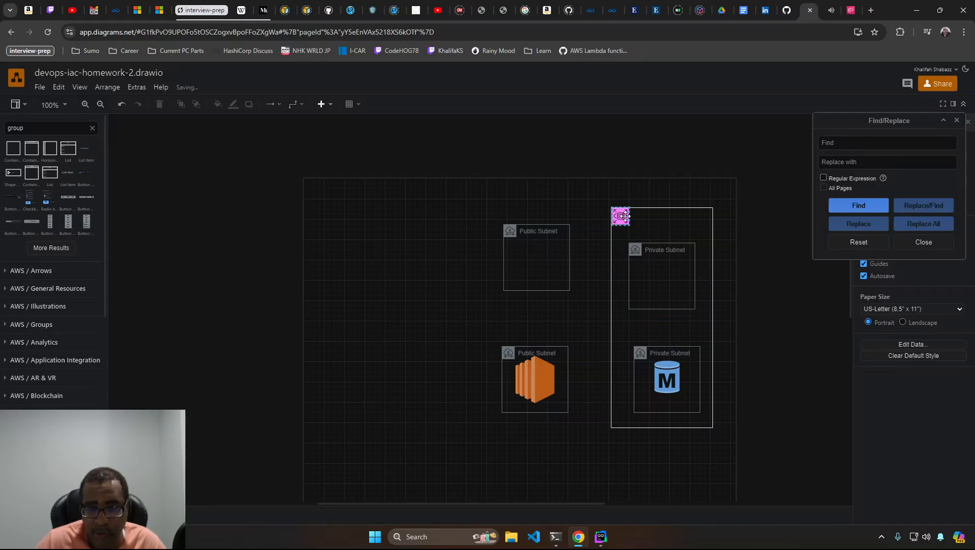
{"action": "left_click", "coordinate": [608, 258]}
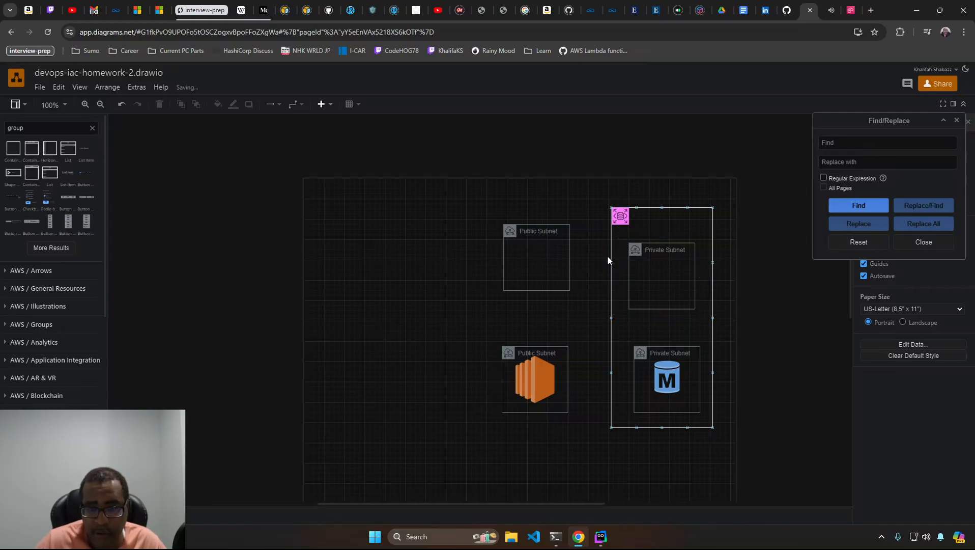
{"action": "left_click", "coordinate": [620, 216]}
{"action": "double_click", "coordinate": [620, 216]}
{"action": "type", "text": "RDS"}
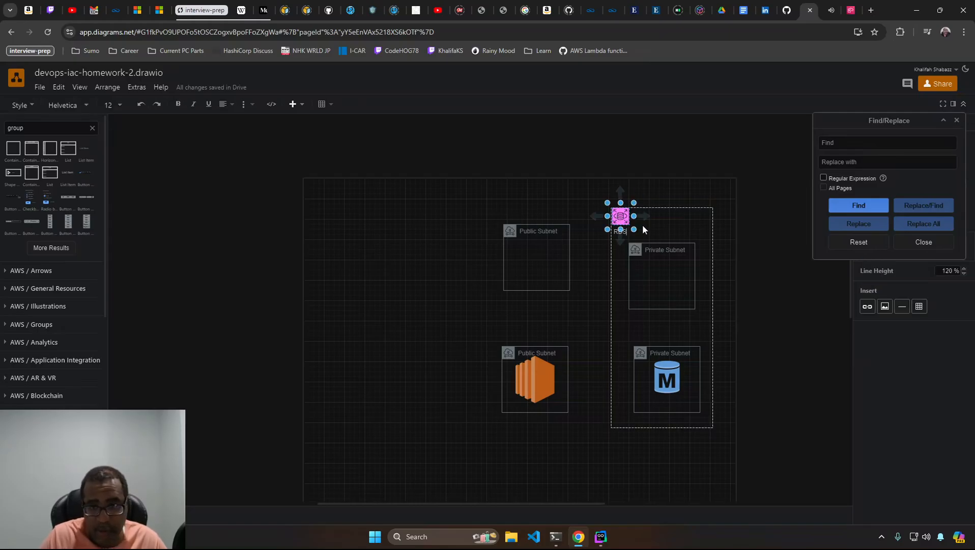
{"action": "left_click", "coordinate": [581, 209]}
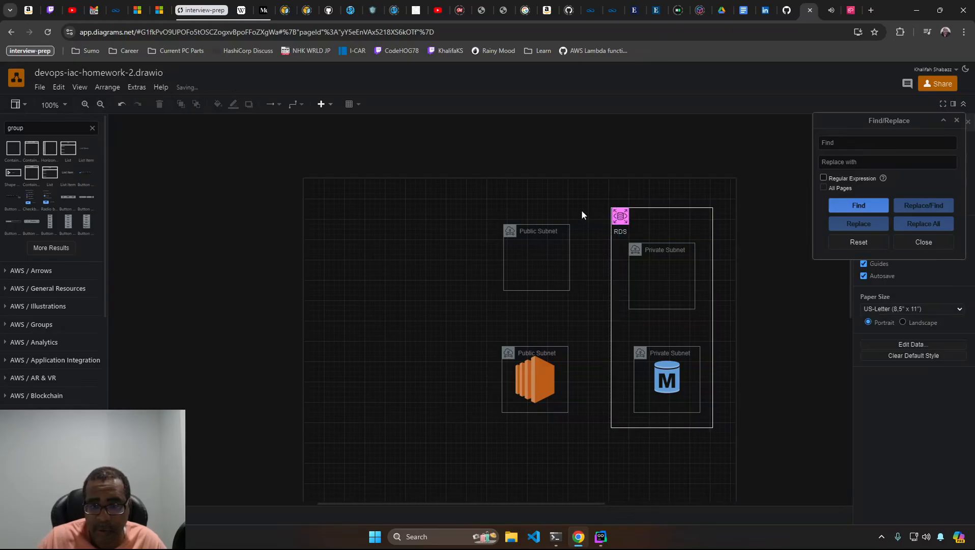
{"action": "left_click", "coordinate": [623, 229]}
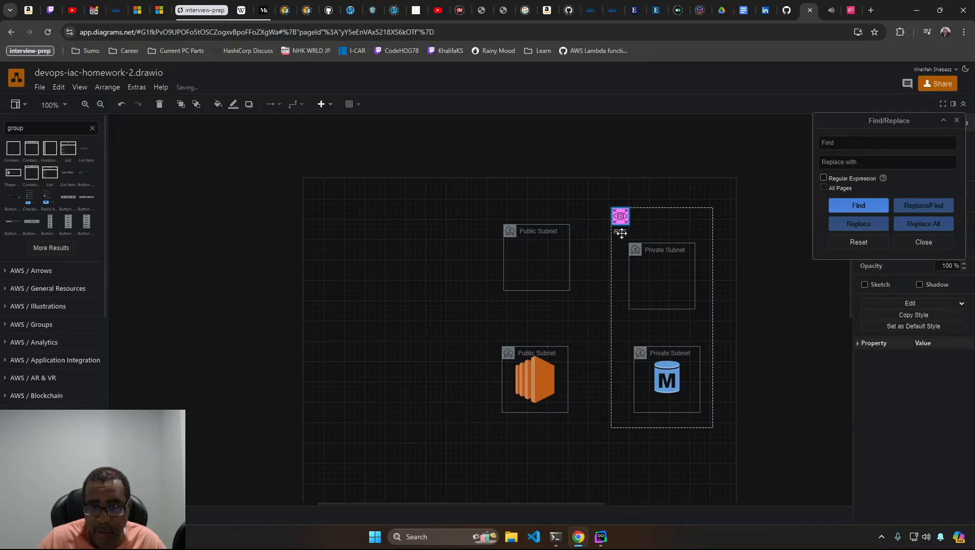
{"action": "double_click", "coordinate": [621, 233]}
{"action": "key", "text": "ctrl+z"}
{"action": "left_click", "coordinate": [669, 218]}
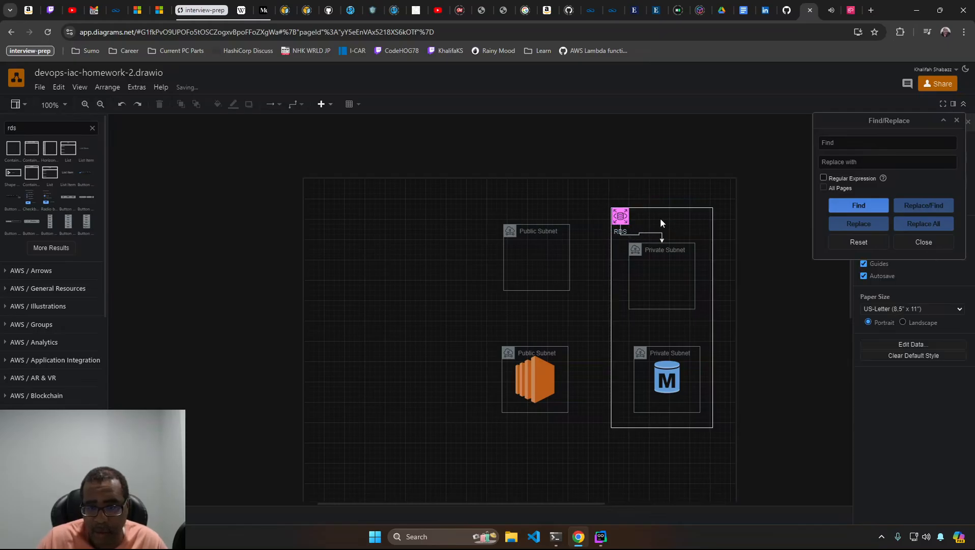
{"action": "key", "text": "ctrl+z"}
{"action": "double_click", "coordinate": [620, 234]}
{"action": "key", "text": "ctrl+z"}
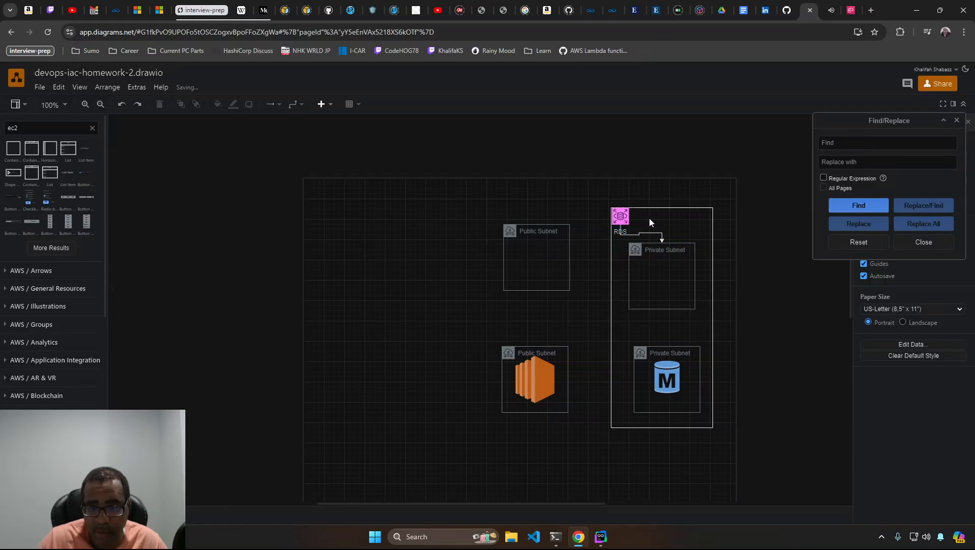
{"action": "left_click", "coordinate": [651, 221]}
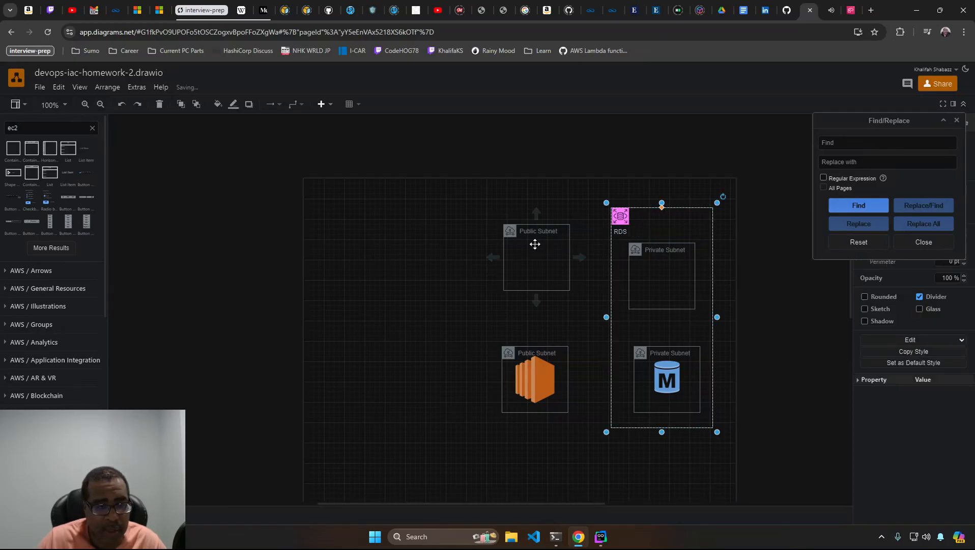
Step: Search the shapes for text and place a text element beside the RDS icon inside the container
{"action": "double_click", "coordinate": [31, 126]}
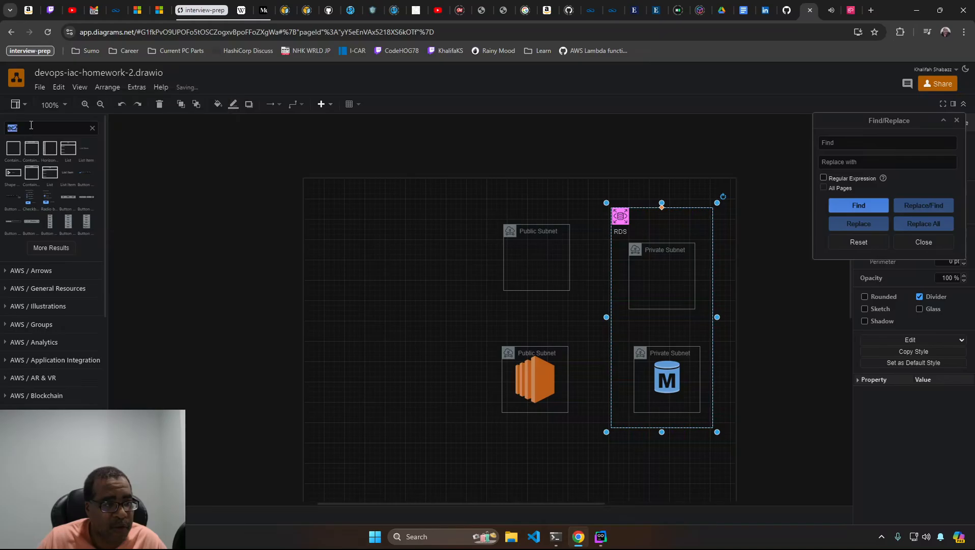
{"action": "type", "text": "text"}
{"action": "key", "text": "Return"}
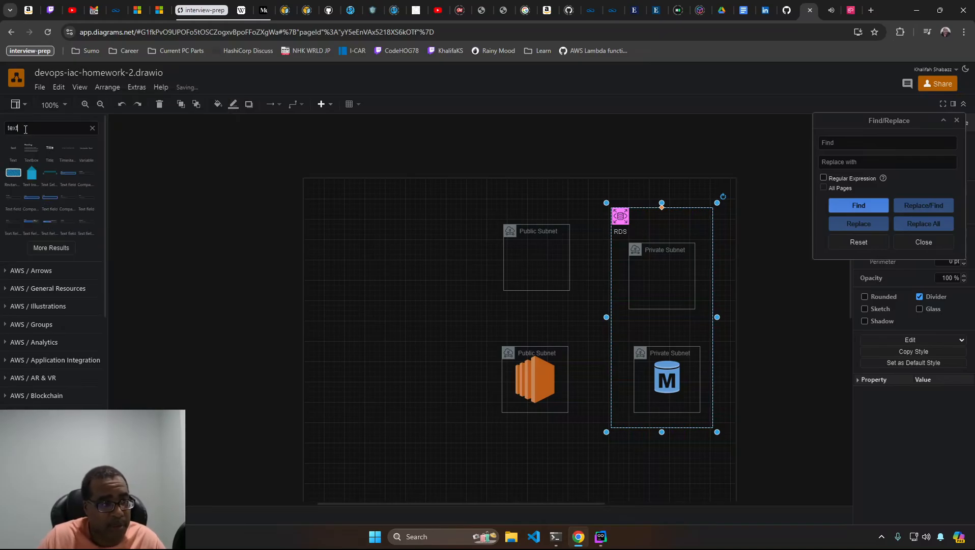
{"action": "left_click_drag", "start_coordinate": [13, 149], "coordinate": [633, 215]}
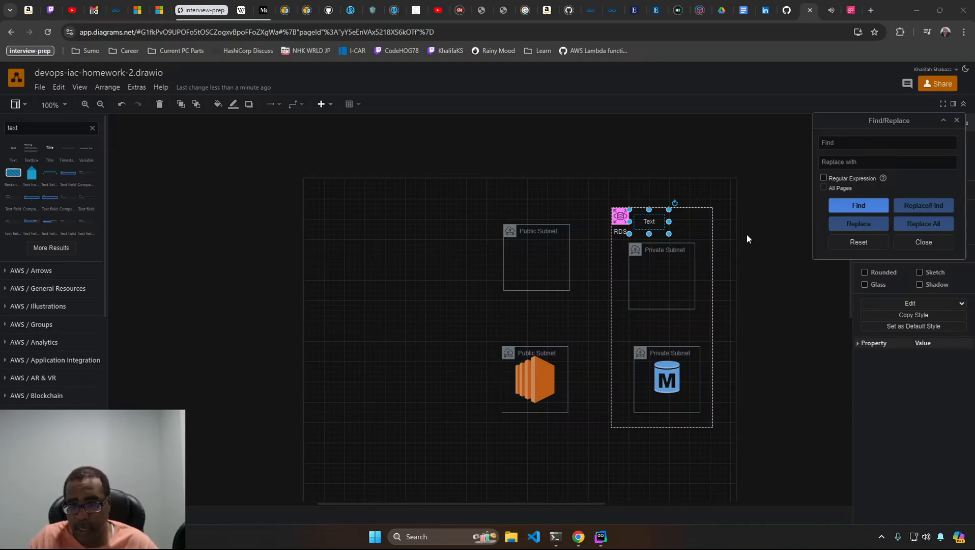
Step: Change the new text to DB Subnet Group and widen it to fit on one line beside the RDS icon
{"action": "double_click", "coordinate": [648, 221]}
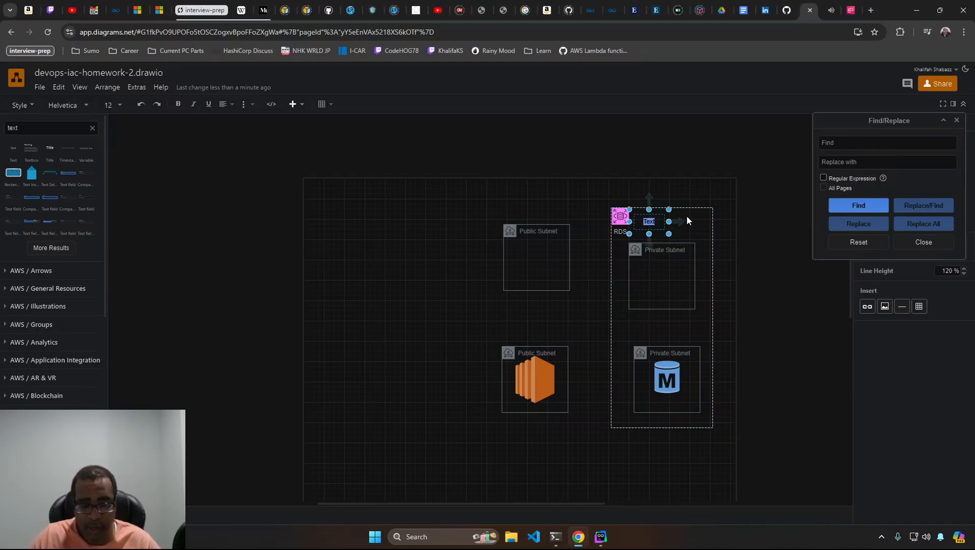
{"action": "type", "text": "DB"}
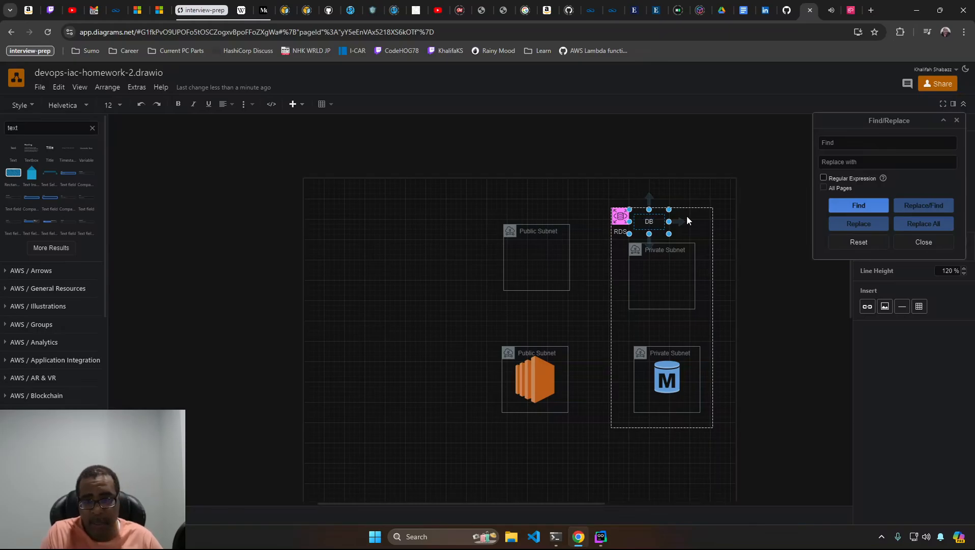
{"action": "type", "text": "Subnet"}
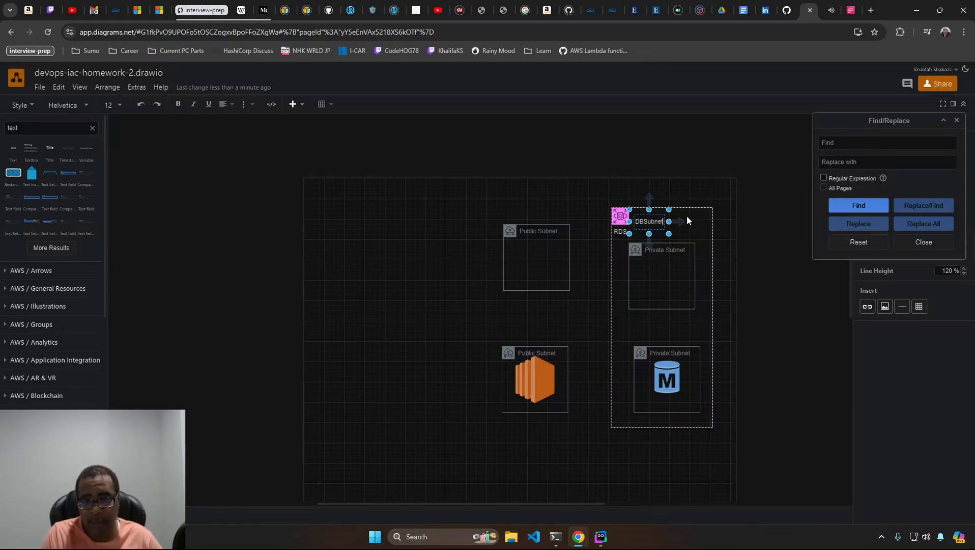
{"action": "type", "text": " Group"}
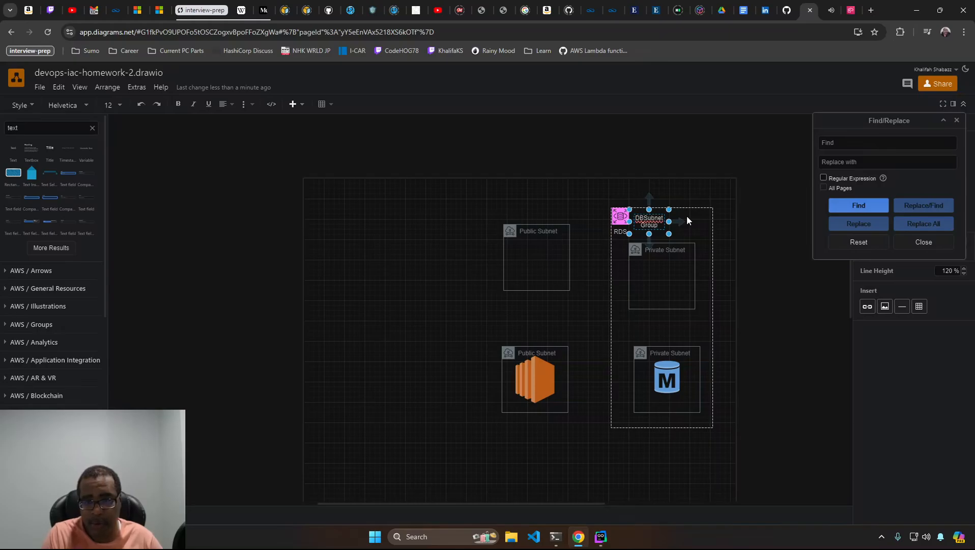
{"action": "key", "text": "Up"}
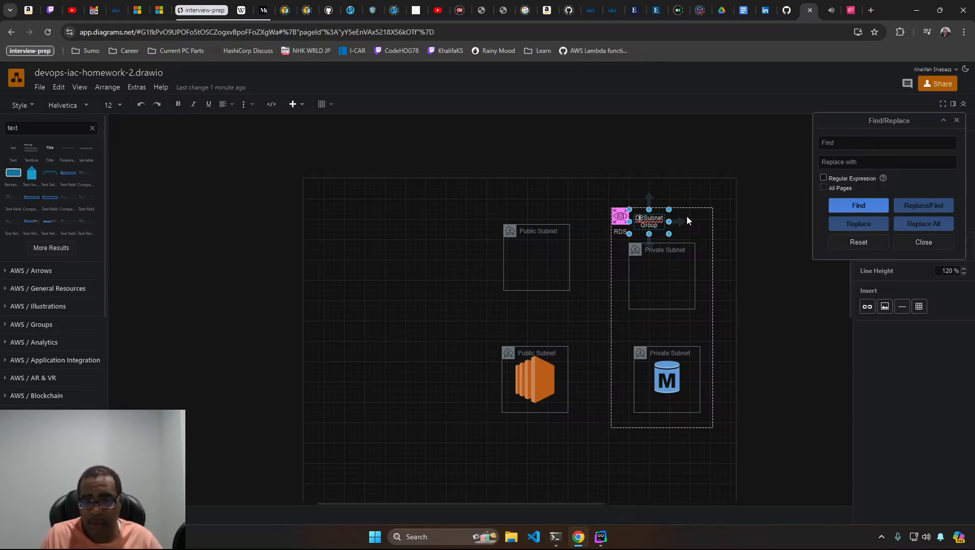
{"action": "key", "text": "Return"}
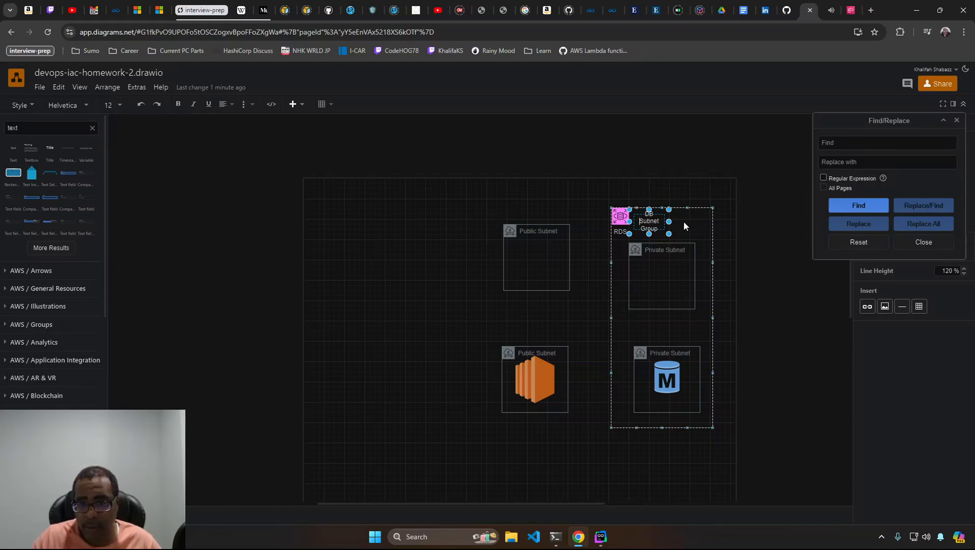
{"action": "mouse_move", "coordinate": [675, 224]}
{"action": "mouse_move", "coordinate": [668, 222]}
{"action": "left_mouse_down"}
{"action": "mouse_move", "coordinate": [694, 222]}
{"action": "mouse_move", "coordinate": [672, 215]}
{"action": "left_mouse_up"}
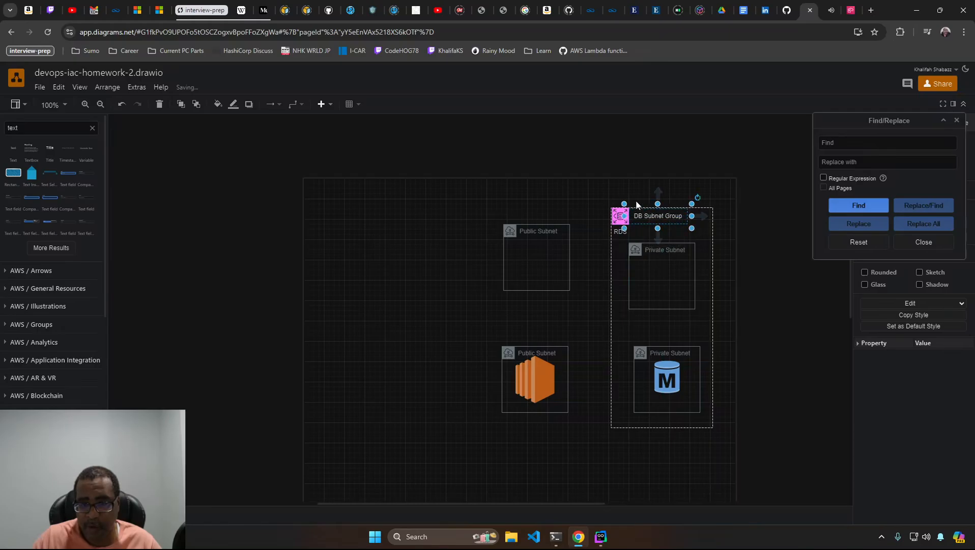
Step: Group the RDS icon, the DB Subnet Group text and the container around the Private Subnets
{"action": "left_click", "coordinate": [607, 189]}
{"action": "left_click", "coordinate": [614, 212]}
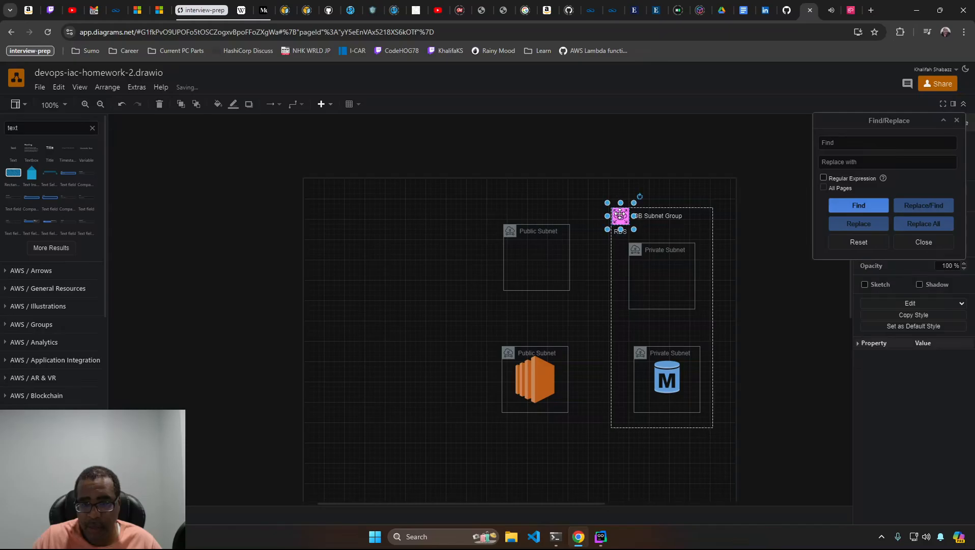
{"action": "left_click", "coordinate": [661, 216], "text": "shift"}
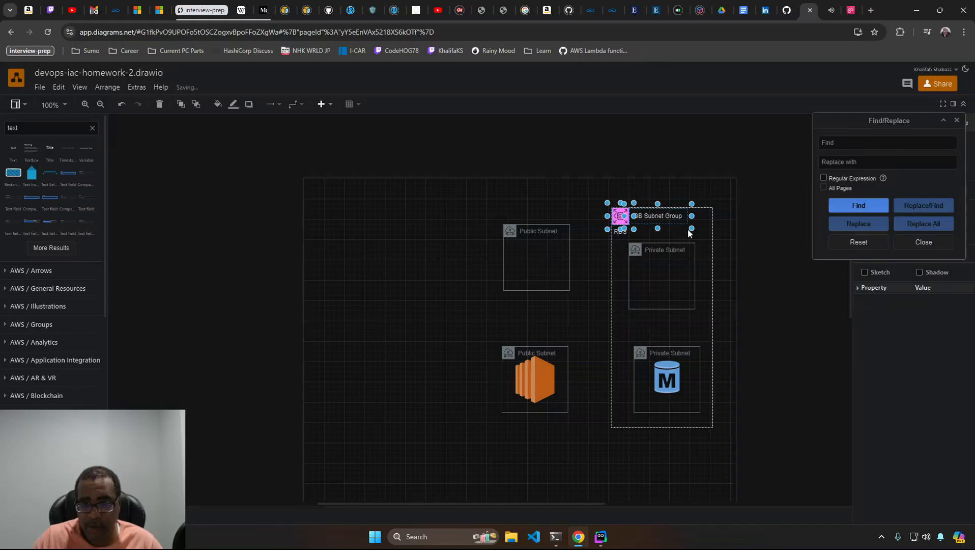
{"action": "left_click", "coordinate": [715, 239], "text": "shift"}
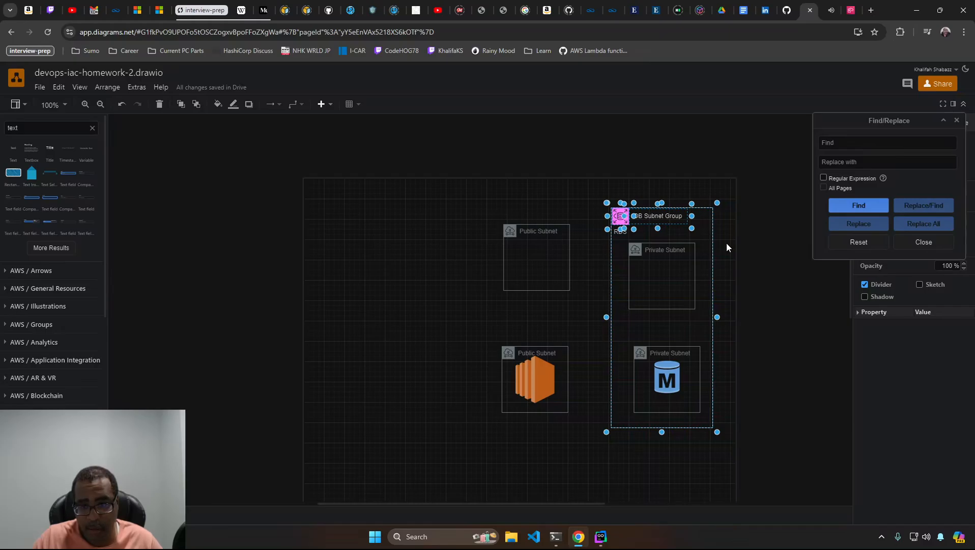
{"action": "left_click", "coordinate": [128, 88]}
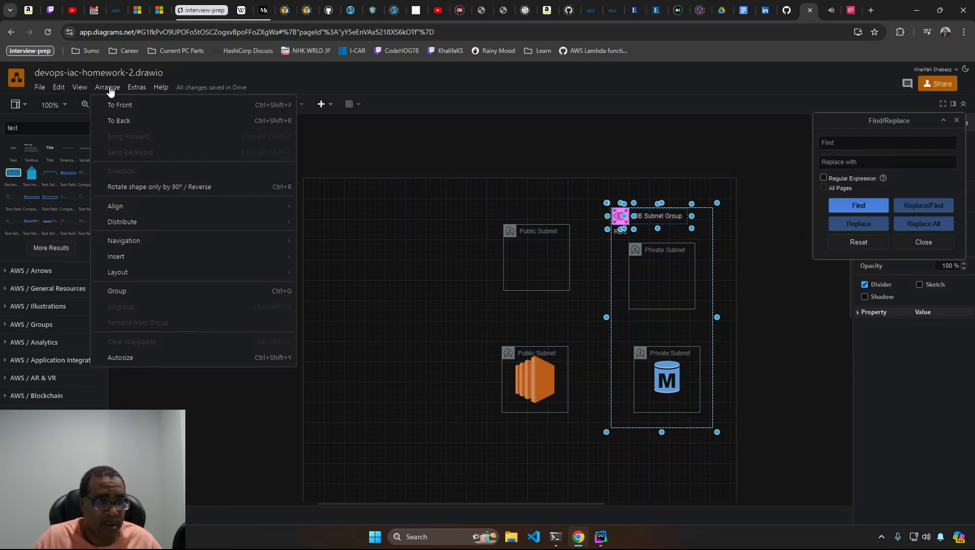
{"action": "left_click", "coordinate": [170, 292]}
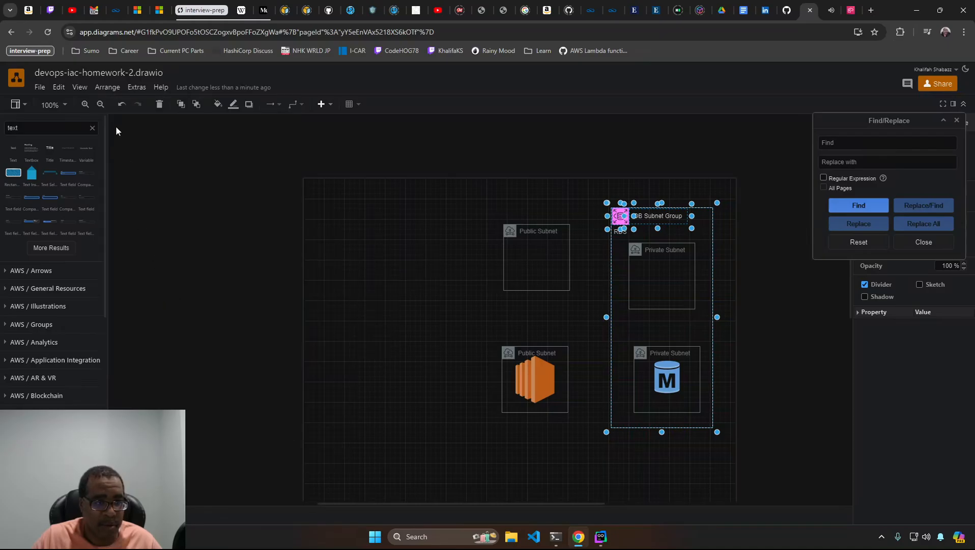
{"action": "left_click", "coordinate": [113, 94]}
{"action": "left_click", "coordinate": [435, 152]}
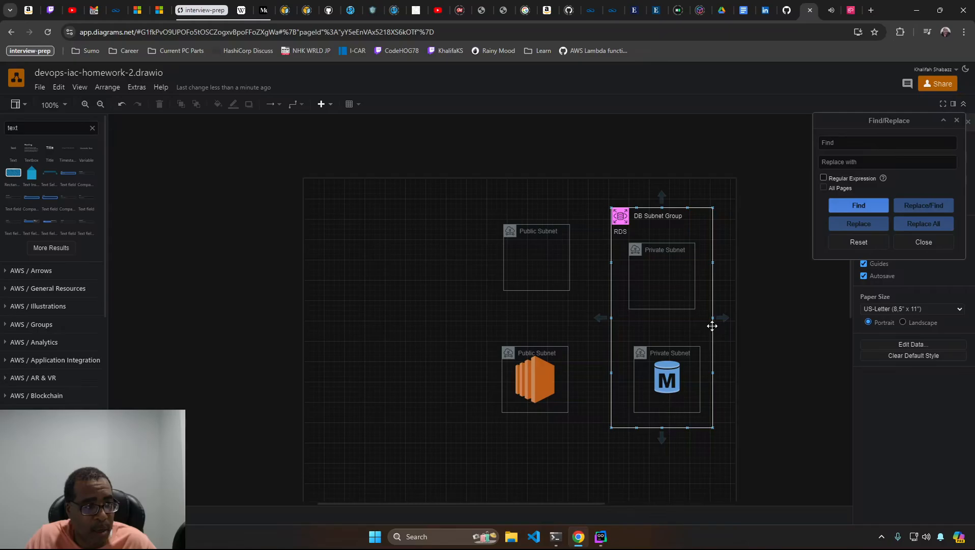
Step: Clear the shape search and select the DB Subnet Group container
{"action": "left_click", "coordinate": [91, 128]}
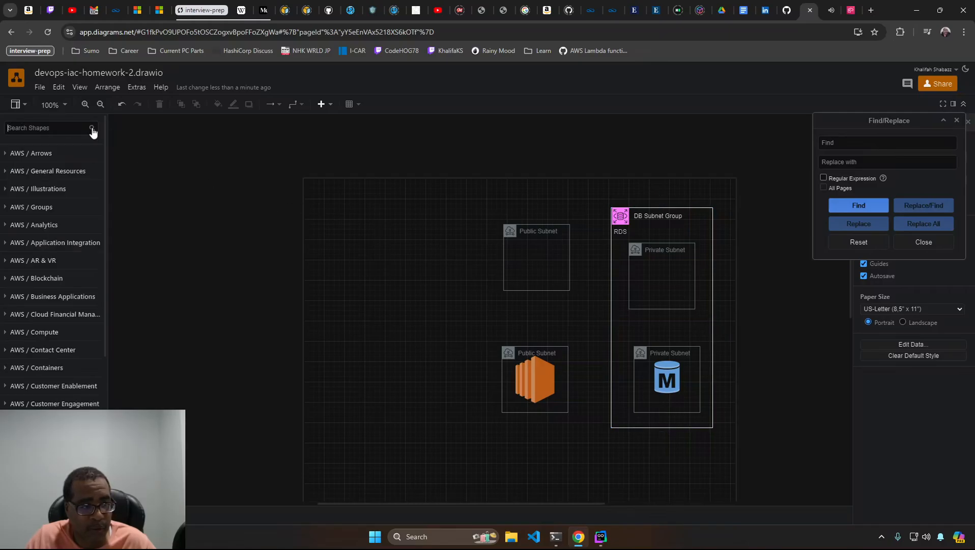
{"action": "double_click", "coordinate": [716, 319]}
{"action": "left_click", "coordinate": [735, 246]}
{"action": "left_click", "coordinate": [713, 262]}
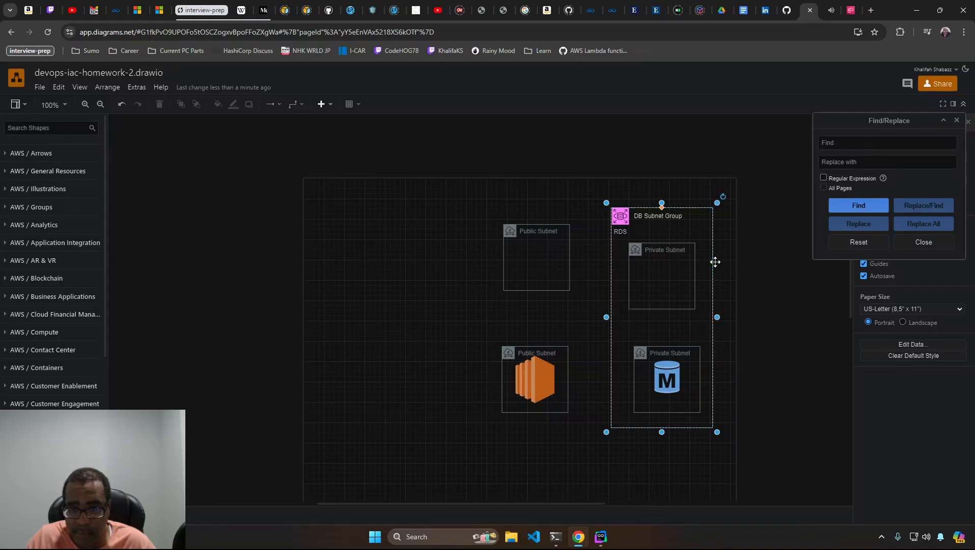
{"action": "left_click", "coordinate": [768, 303]}
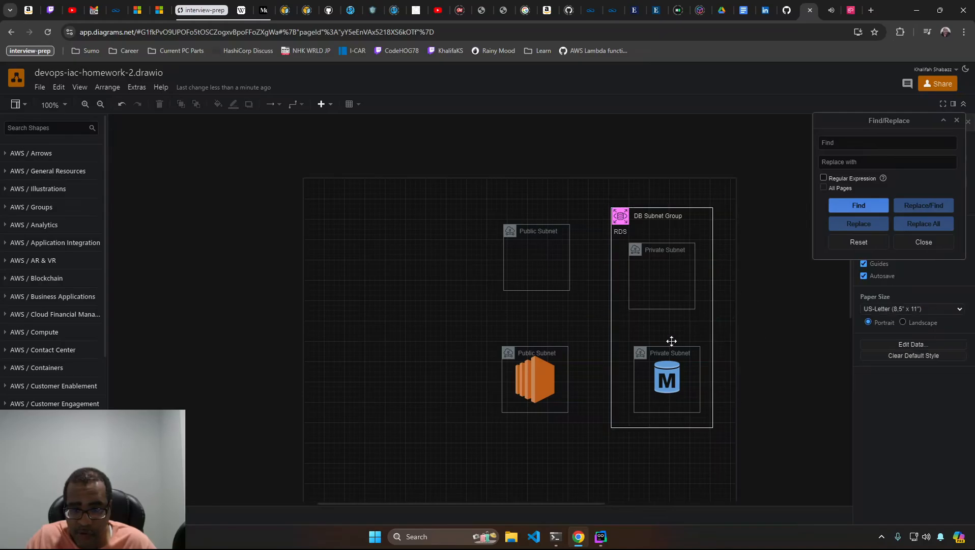
{"action": "left_click", "coordinate": [612, 252]}
{"action": "key", "text": "ctrl+z"}
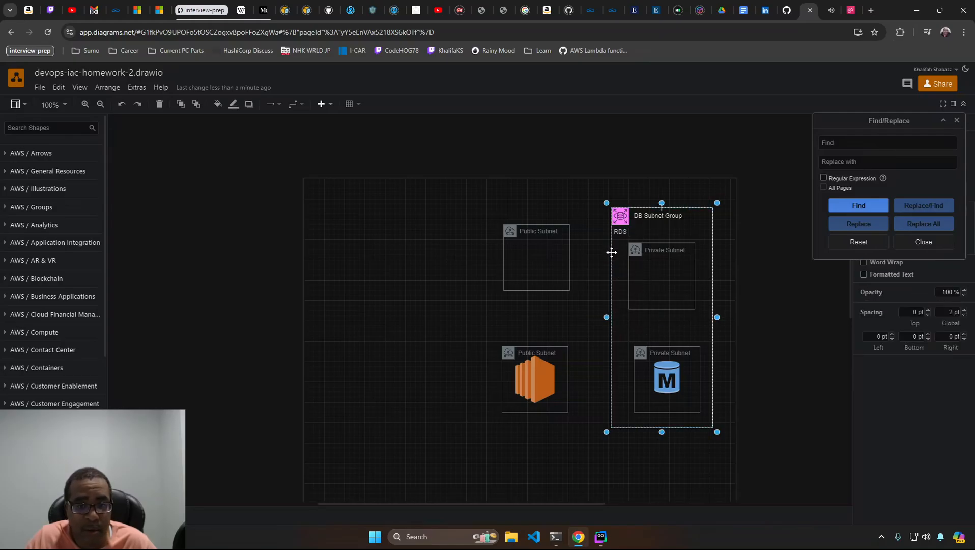
{"action": "key", "text": "ctrl+y"}
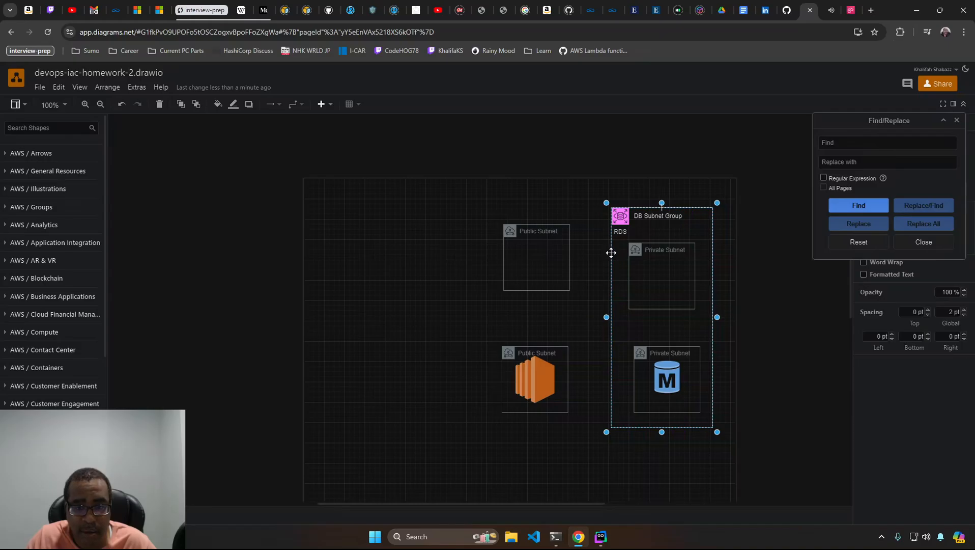
{"action": "key", "text": "ctrl+y"}
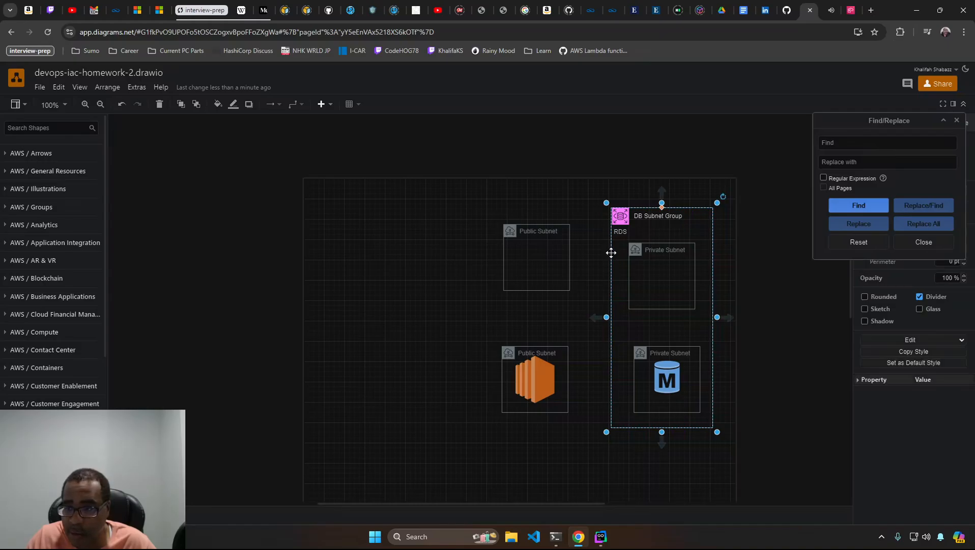
Step: Close the Find/Replace dialog and apply a pink preset style to the DB Subnet Group container
{"action": "left_click", "coordinate": [957, 120]}
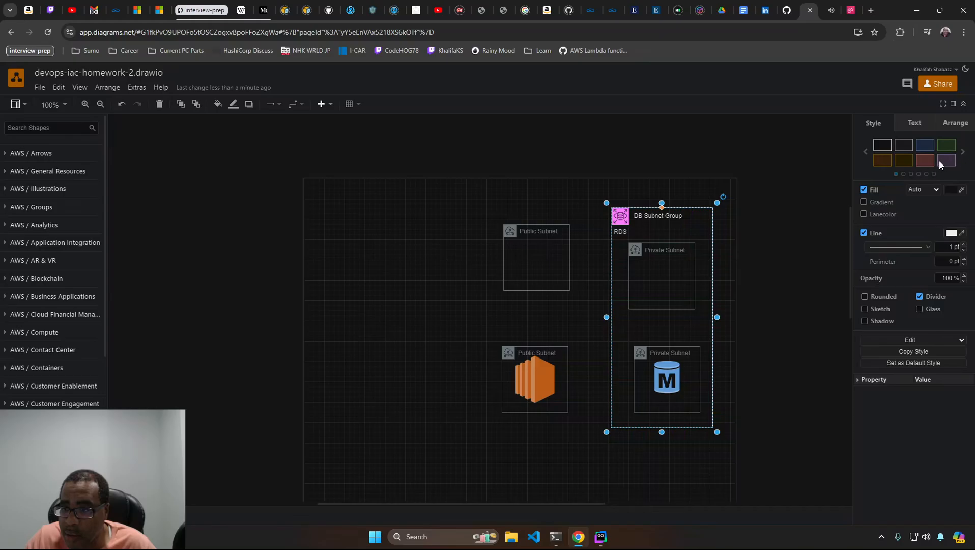
{"action": "left_click", "coordinate": [927, 162]}
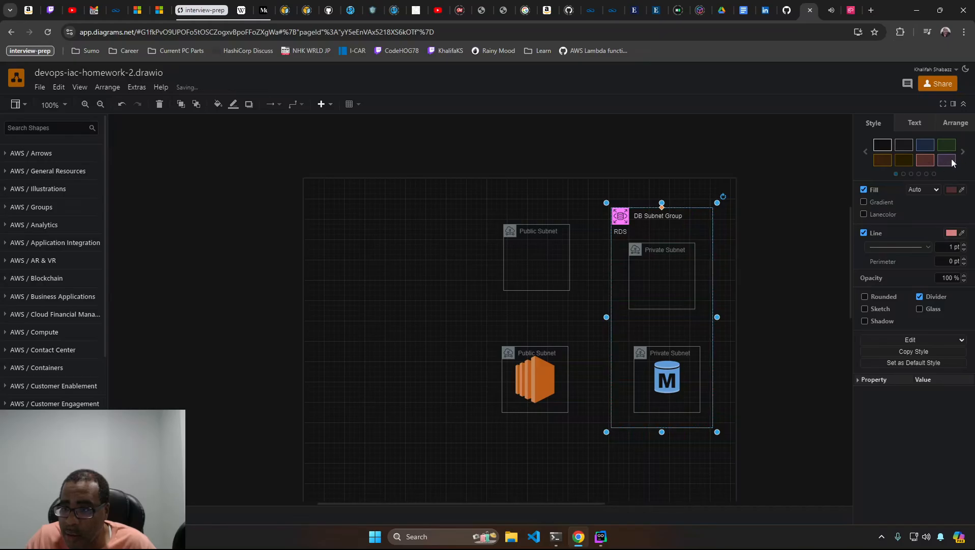
{"action": "left_click", "coordinate": [966, 153]}
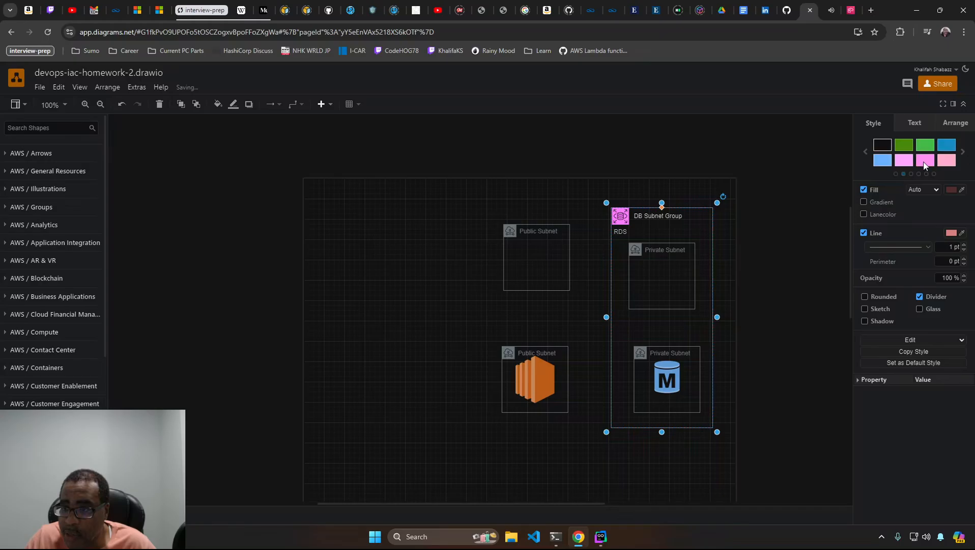
{"action": "left_click", "coordinate": [925, 161]}
{"action": "left_click", "coordinate": [827, 195]}
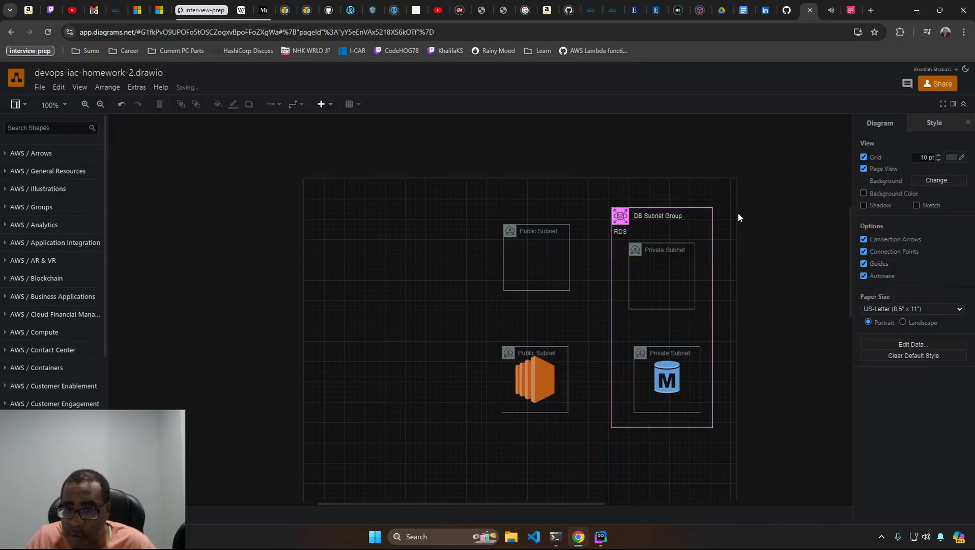
{"action": "left_click", "coordinate": [712, 218]}
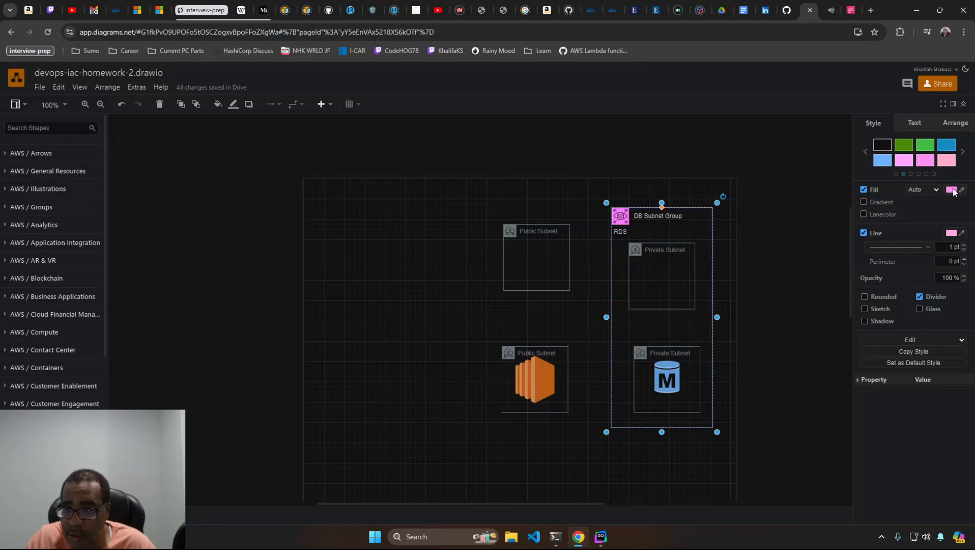
{"action": "left_click", "coordinate": [951, 190]}
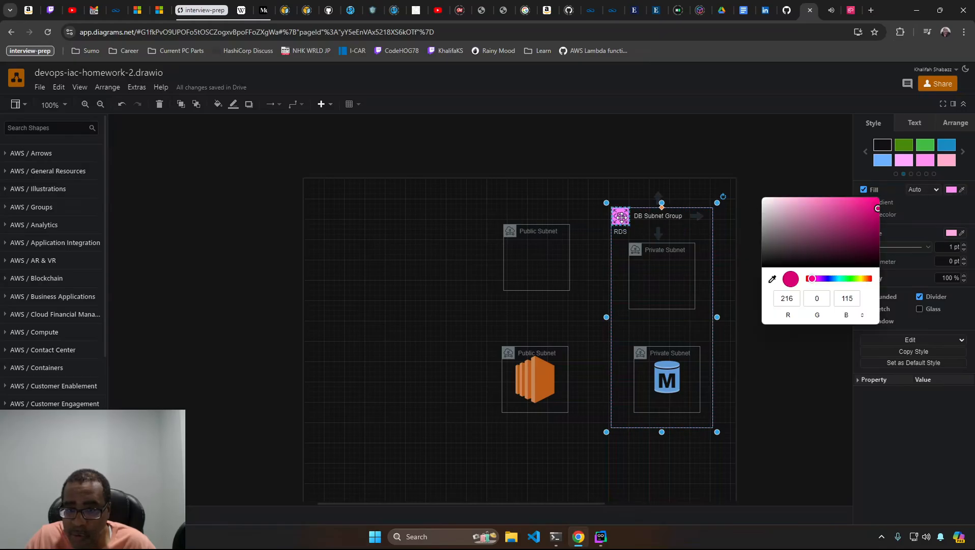
{"action": "left_click", "coordinate": [620, 216]}
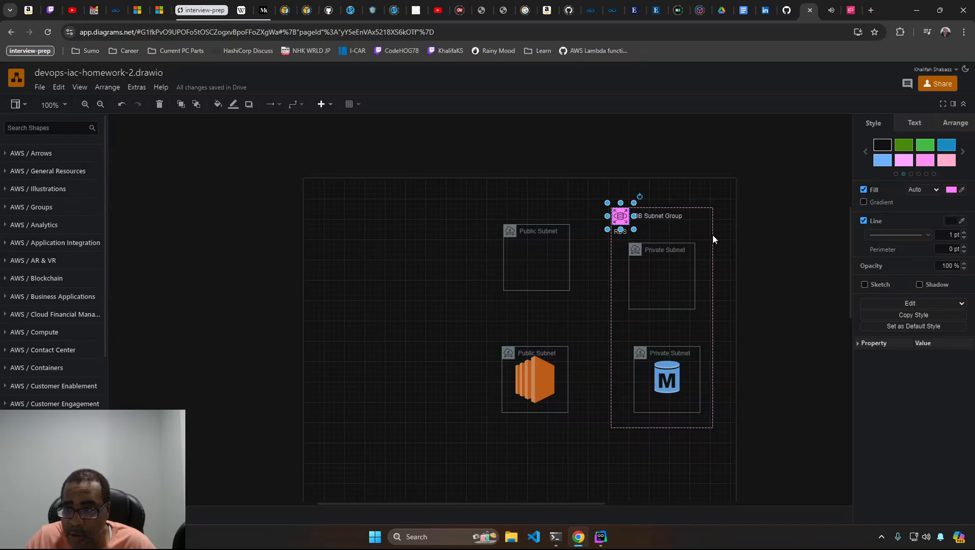
{"action": "left_click", "coordinate": [792, 196]}
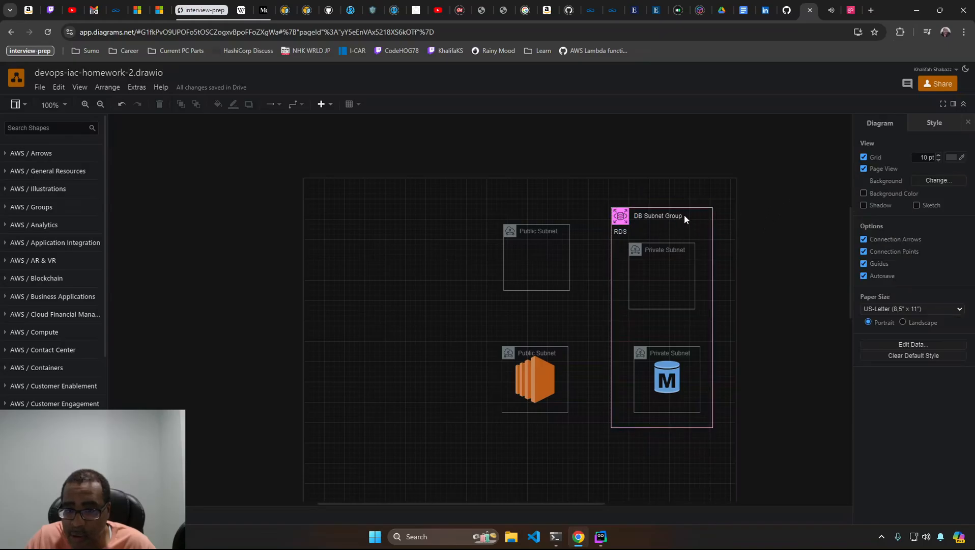
Step: Copy the fill colour code C925D1 from the RDS icon without changing its fill
{"action": "scroll", "coordinate": [632, 221], "scroll_direction": "up", "scroll_amount": 10}
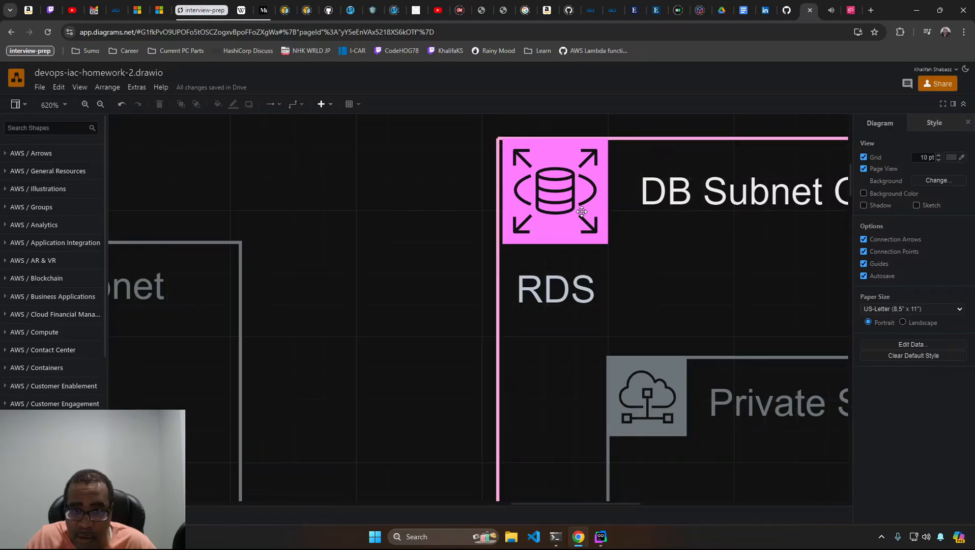
{"action": "left_click", "coordinate": [583, 216]}
{"action": "left_click", "coordinate": [955, 191]}
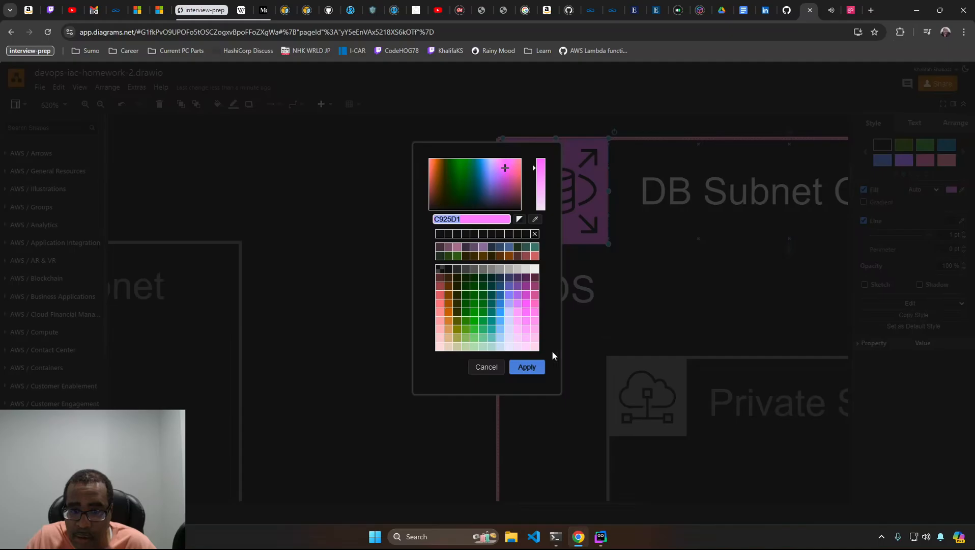
{"action": "left_click", "coordinate": [497, 370]}
{"action": "left_click", "coordinate": [555, 210]}
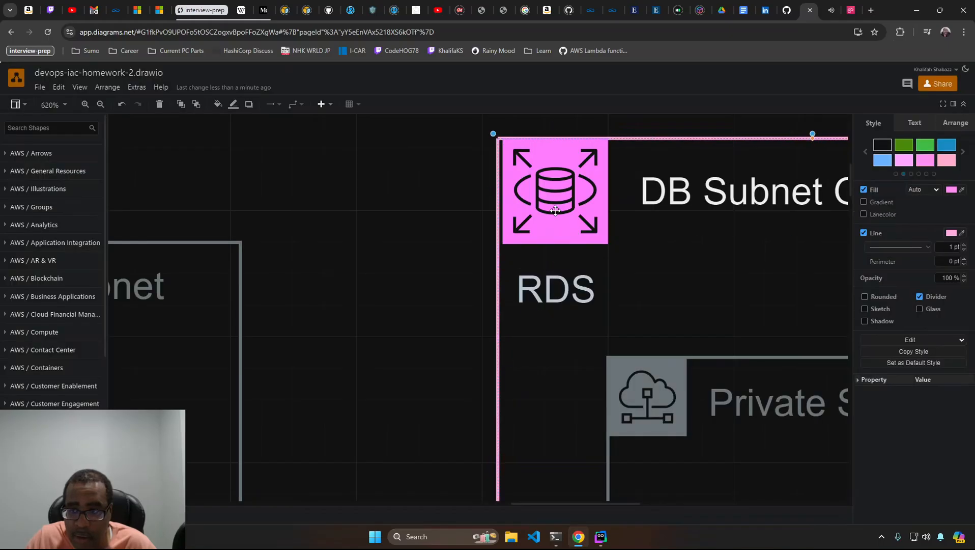
{"action": "left_click", "coordinate": [555, 210]}
{"action": "left_click", "coordinate": [555, 210]}
{"action": "left_click", "coordinate": [555, 210]}
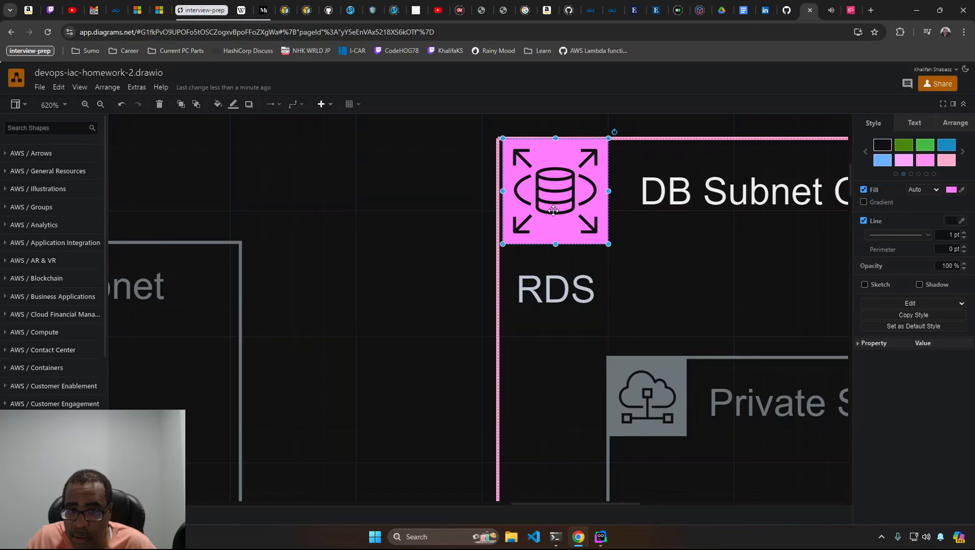
{"action": "left_click", "coordinate": [951, 190]}
{"action": "key", "text": "ctrl+c"}
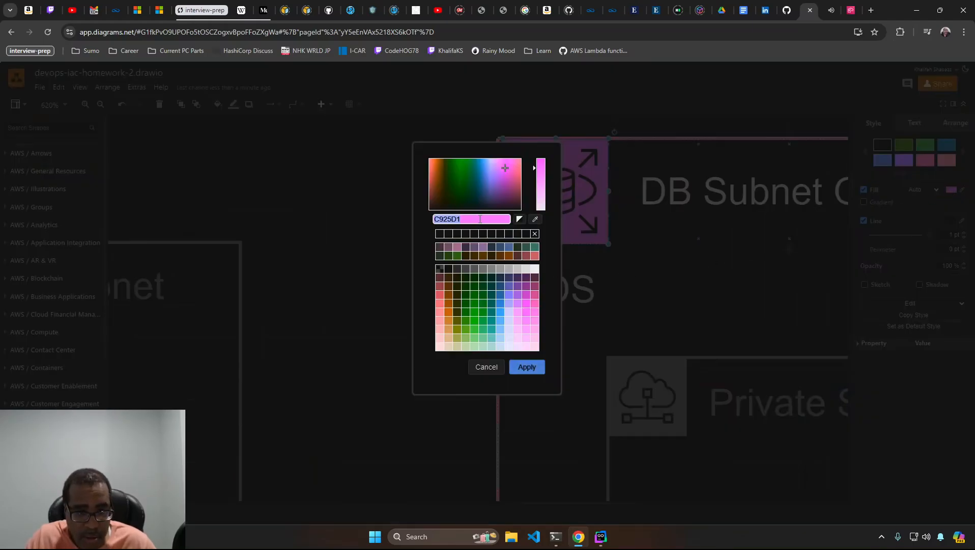
{"action": "left_click", "coordinate": [478, 372]}
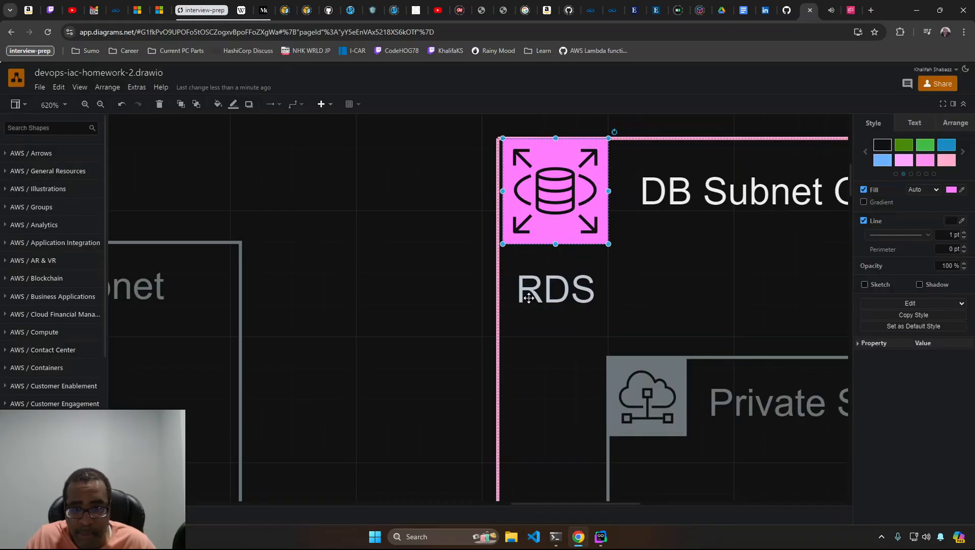
Step: Set the line colour of the DB Subnet Group container to C925D1
{"action": "left_click", "coordinate": [495, 295]}
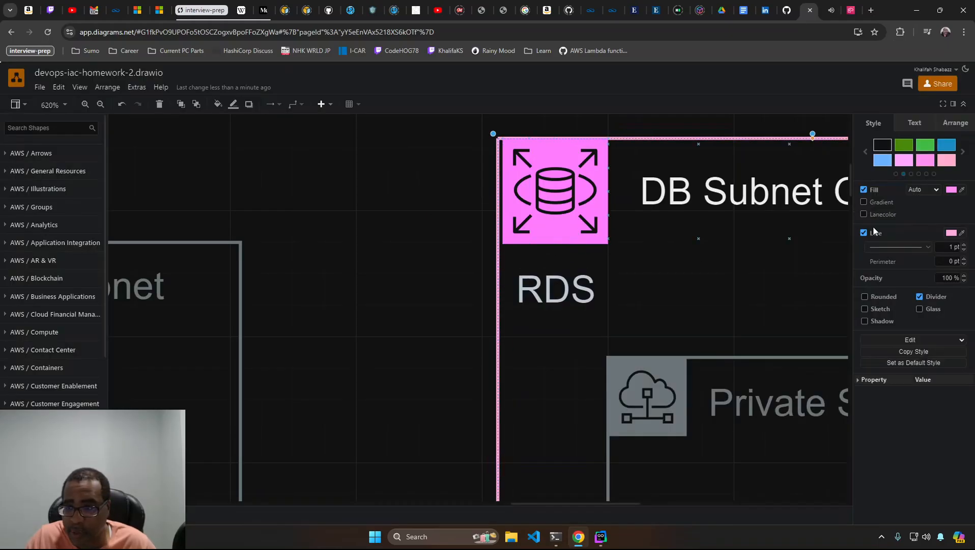
{"action": "left_click", "coordinate": [951, 233]}
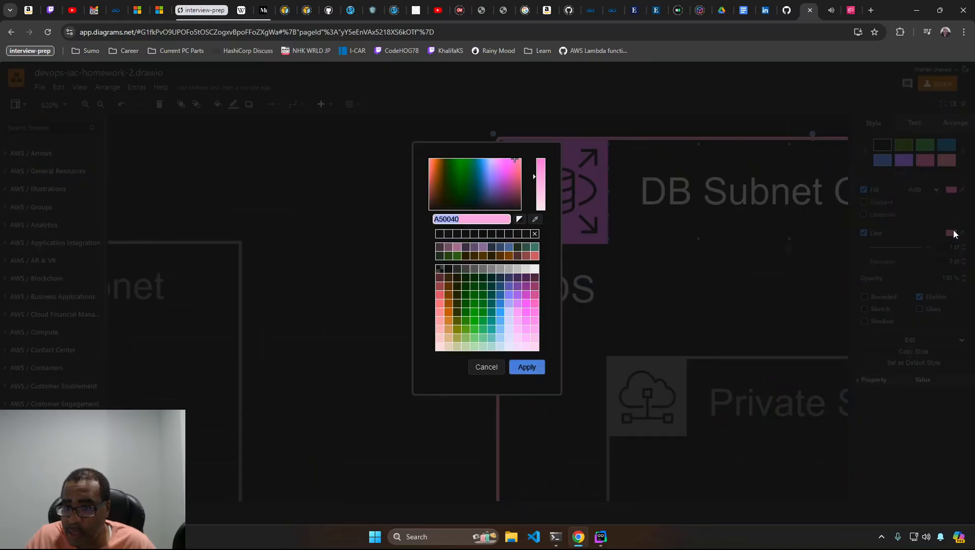
{"action": "key", "text": "ctrl+v"}
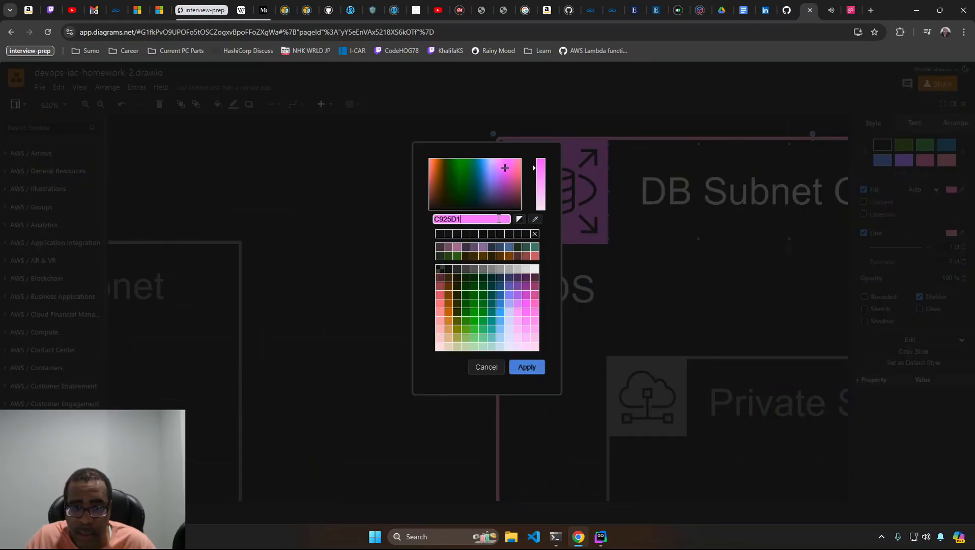
{"action": "left_click", "coordinate": [529, 367]}
Step: Nudge the RDS icon one step left to align it with the container's left border
{"action": "left_click", "coordinate": [561, 210]}
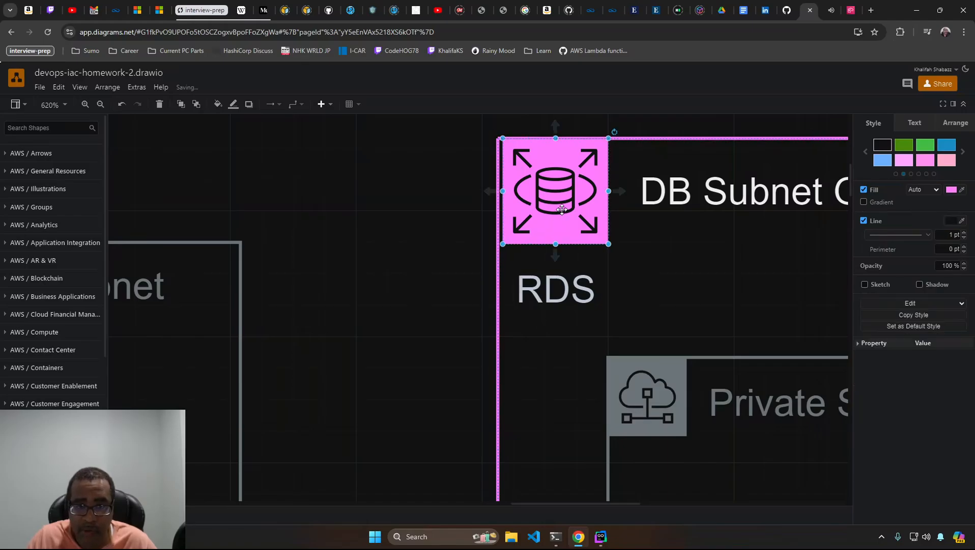
{"action": "key", "text": "Left"}
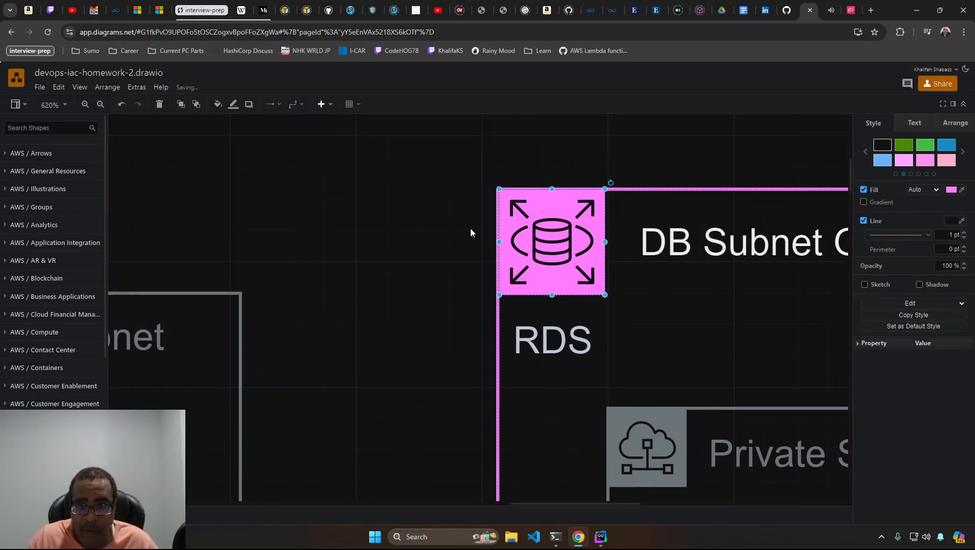
{"action": "left_click", "coordinate": [447, 257]}
Step: Delete the RDS label text below the pink icon
{"action": "scroll", "coordinate": [446, 281], "scroll_direction": "down", "scroll_amount": 2}
{"action": "scroll", "coordinate": [446, 283], "scroll_direction": "down", "scroll_amount": 4}
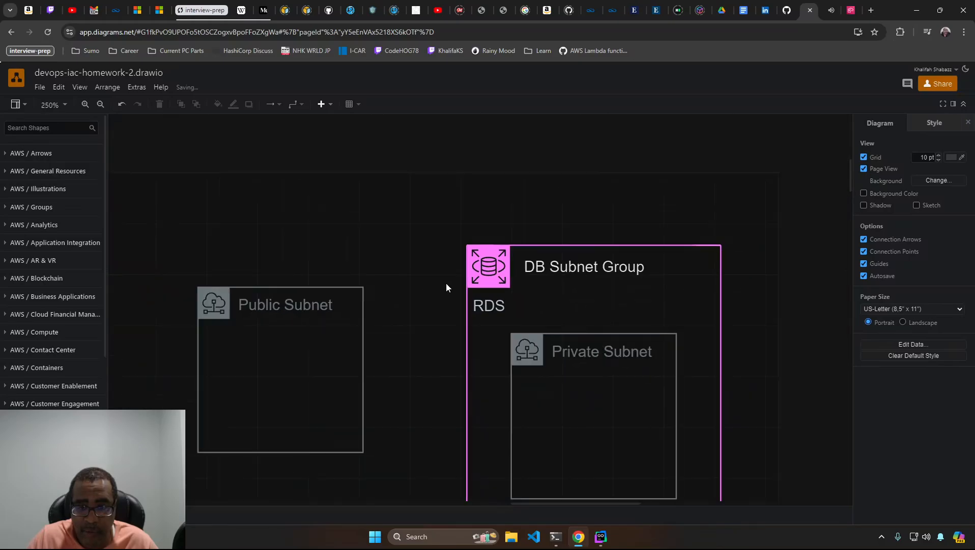
{"action": "mouse_move", "coordinate": [488, 310]}
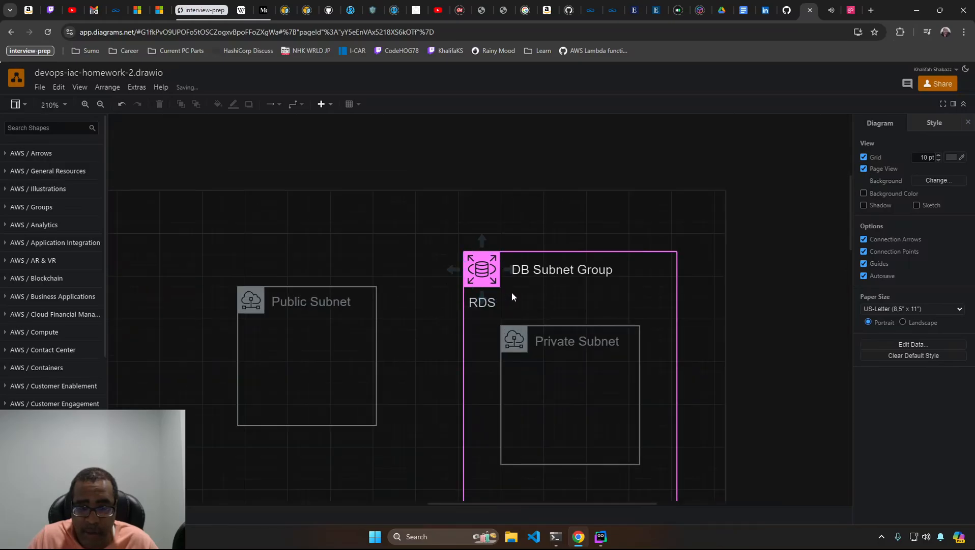
{"action": "left_click", "coordinate": [511, 292]}
{"action": "left_click", "coordinate": [487, 303]}
{"action": "double_click", "coordinate": [487, 304]}
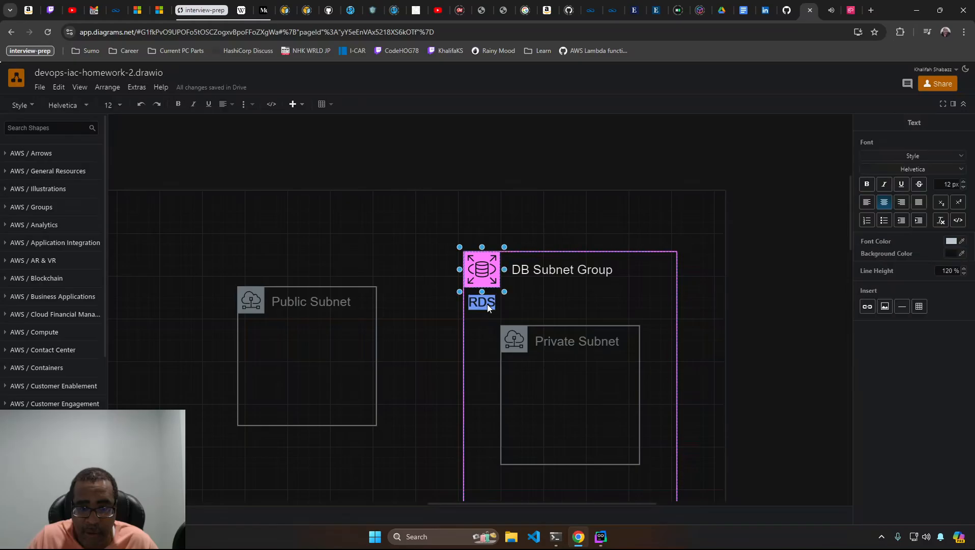
{"action": "key", "text": "BackSpace"}
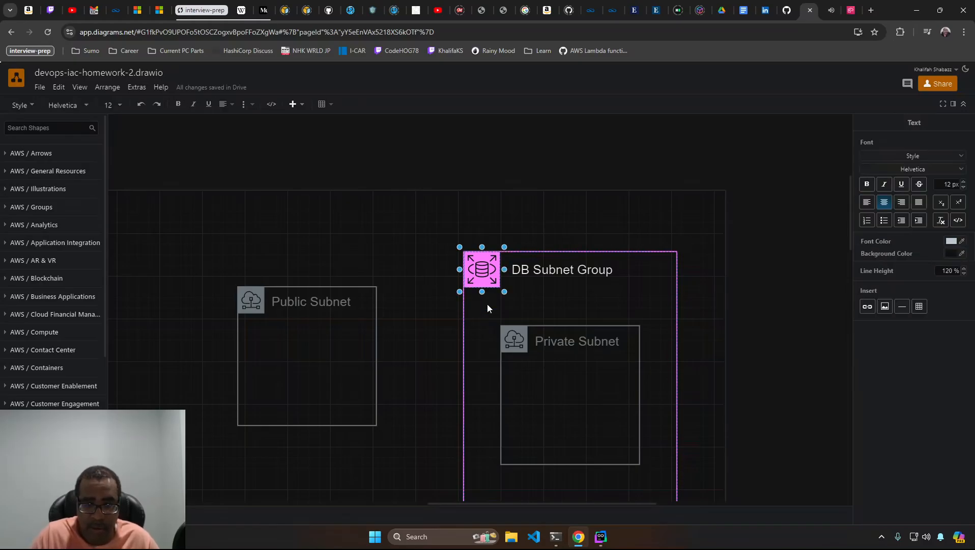
{"action": "left_click", "coordinate": [438, 219]}
Step: Move the upper Private Subnet slightly up and the lower one left to line them up inside the DB Subnet Group
{"action": "scroll", "coordinate": [450, 219], "scroll_direction": "down", "scroll_amount": 3}
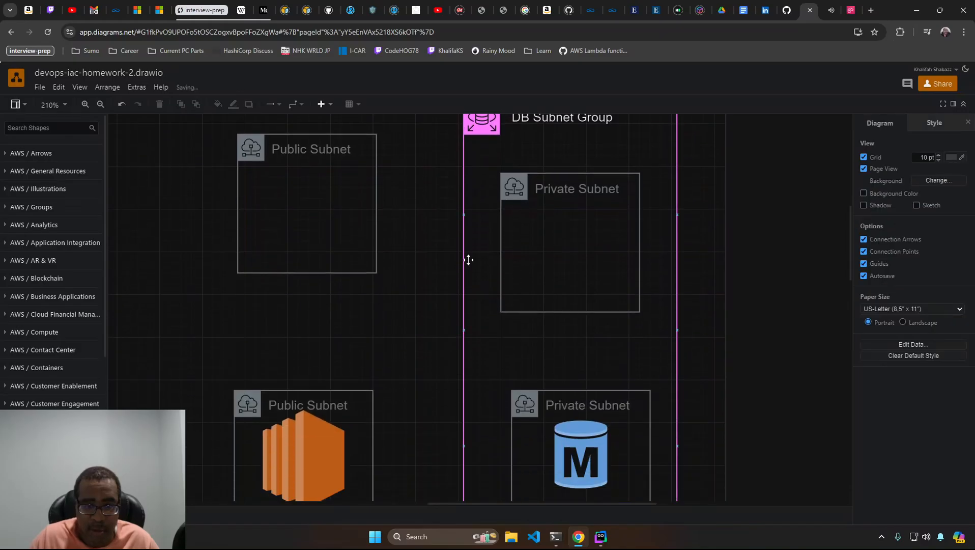
{"action": "scroll", "coordinate": [543, 326], "scroll_direction": "down", "scroll_amount": 3}
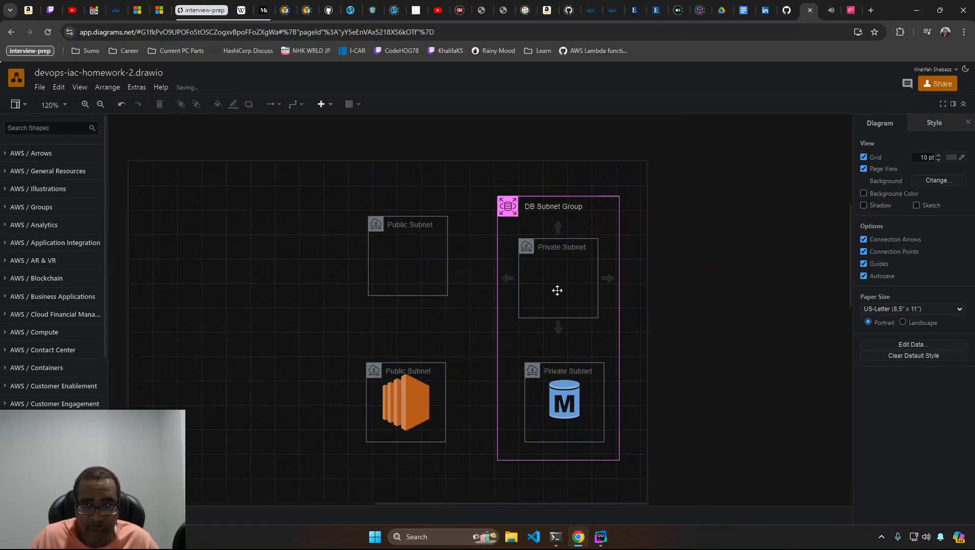
{"action": "left_click_drag", "start_coordinate": [558, 289], "coordinate": [558, 279]}
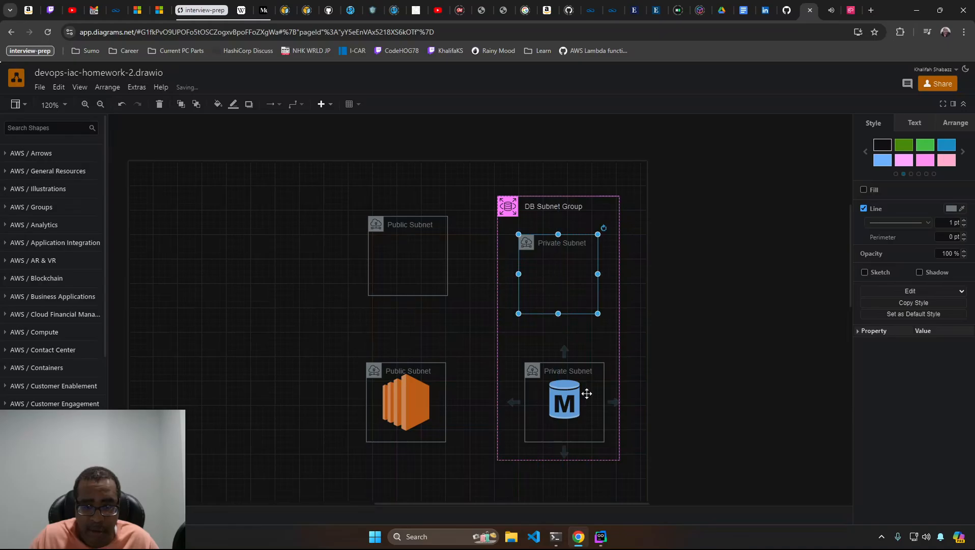
{"action": "left_click_drag", "start_coordinate": [586, 393], "coordinate": [579, 393]}
{"action": "left_click", "coordinate": [472, 344]}
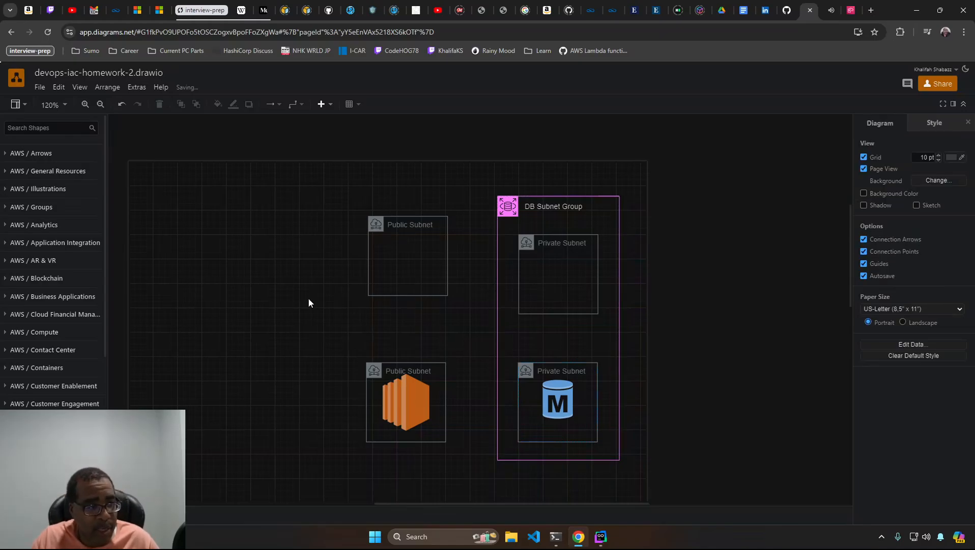
Step: Search the shapes for Route table
{"action": "type", "text": "R"}
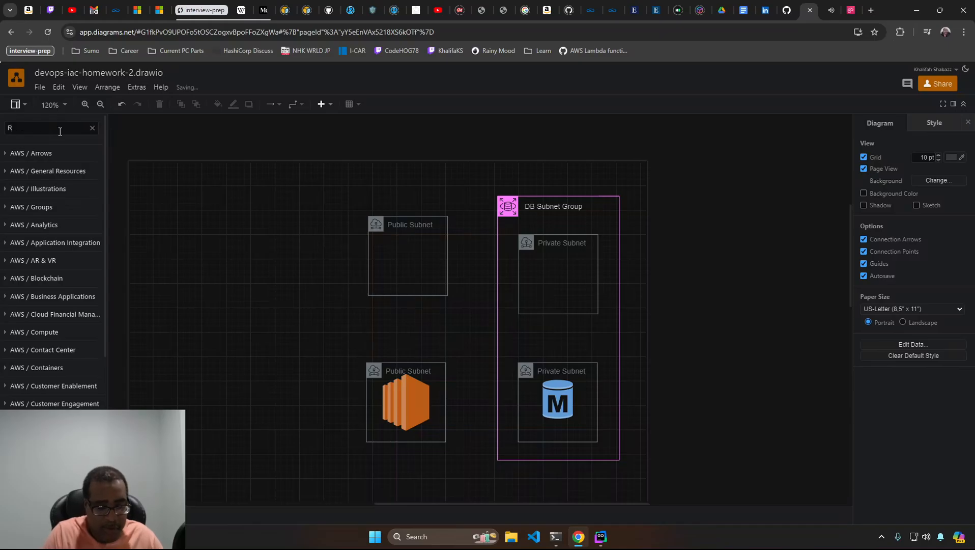
{"action": "type", "text": "oute table"}
{"action": "key", "text": "Return"}
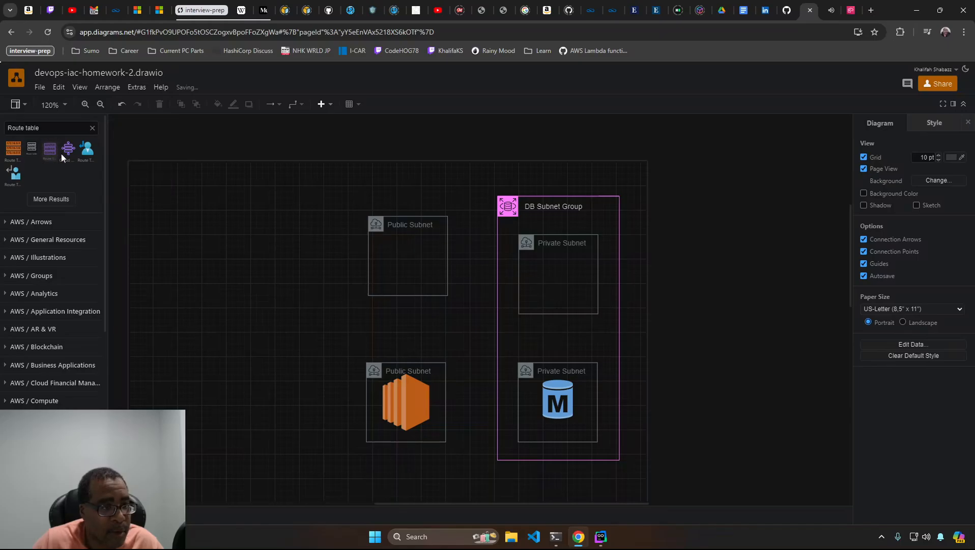
Step: Place the purple Route Table shape between the public subnets and the DB Subnet Group, and shrink it to roughly half size
{"action": "left_click_drag", "start_coordinate": [50, 148], "coordinate": [437, 309]}
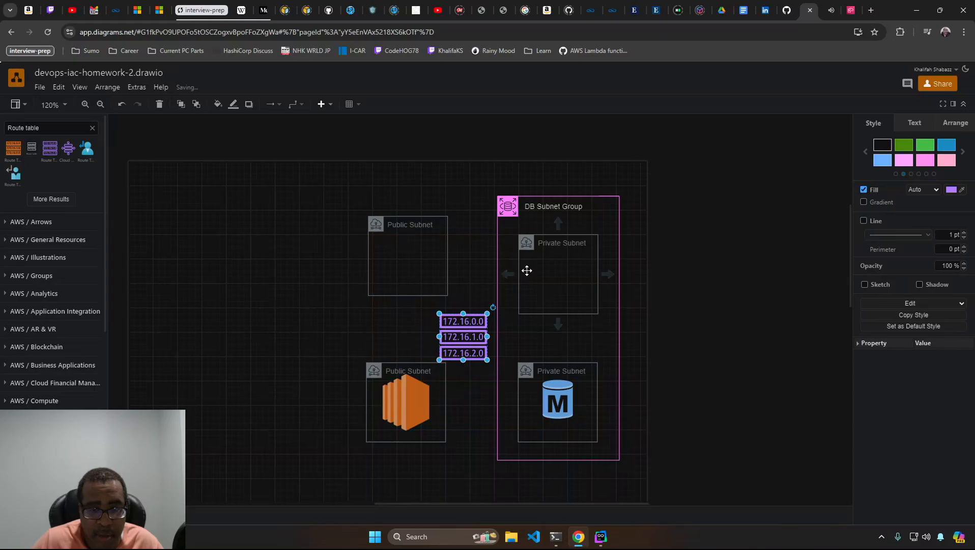
{"action": "double_click", "coordinate": [460, 342]}
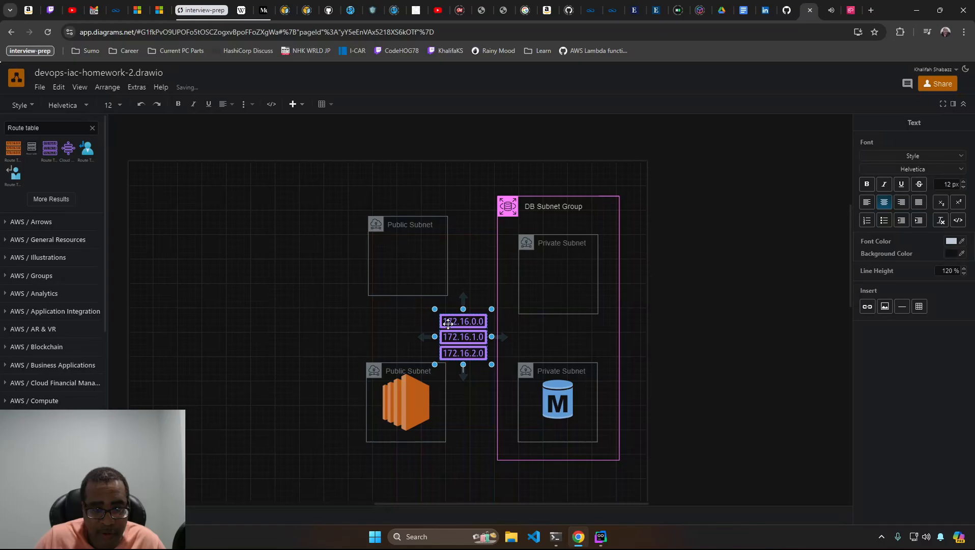
{"action": "left_click_drag", "start_coordinate": [435, 310], "coordinate": [469, 324]}
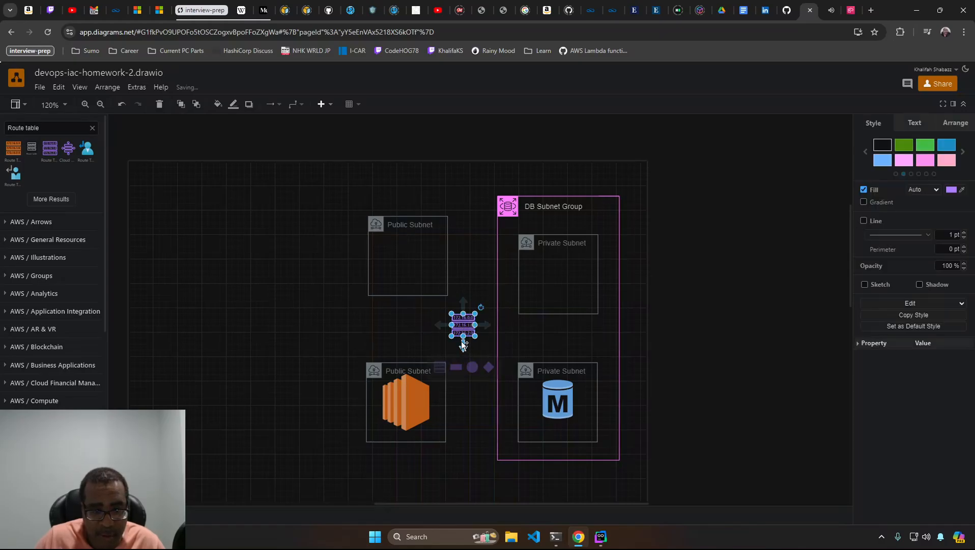
{"action": "left_click", "coordinate": [462, 346]}
{"action": "key", "text": "ctrl+z"}
Step: Label the purple route table icon "Private RT"
{"action": "double_click", "coordinate": [468, 324]}
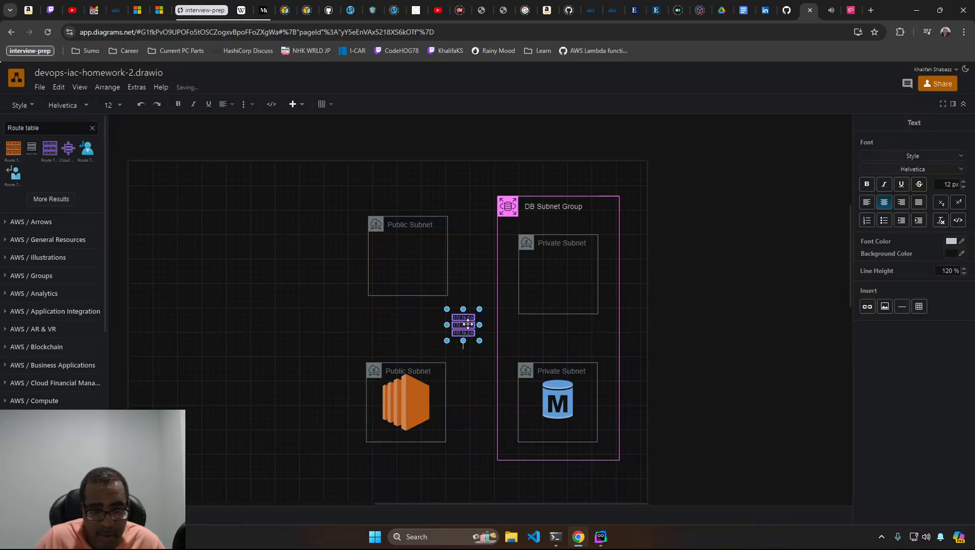
{"action": "type", "text": "Privat"}
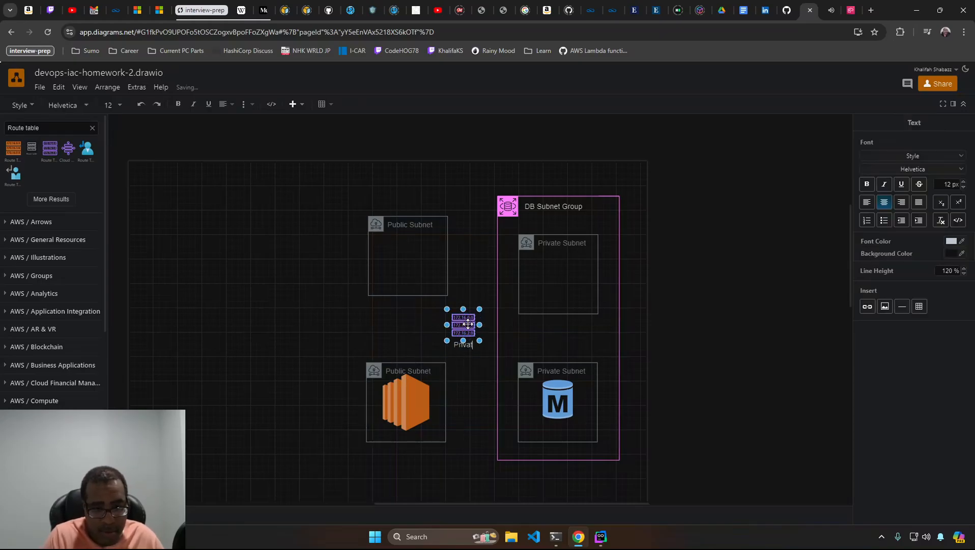
{"action": "type", "text": "e RT"}
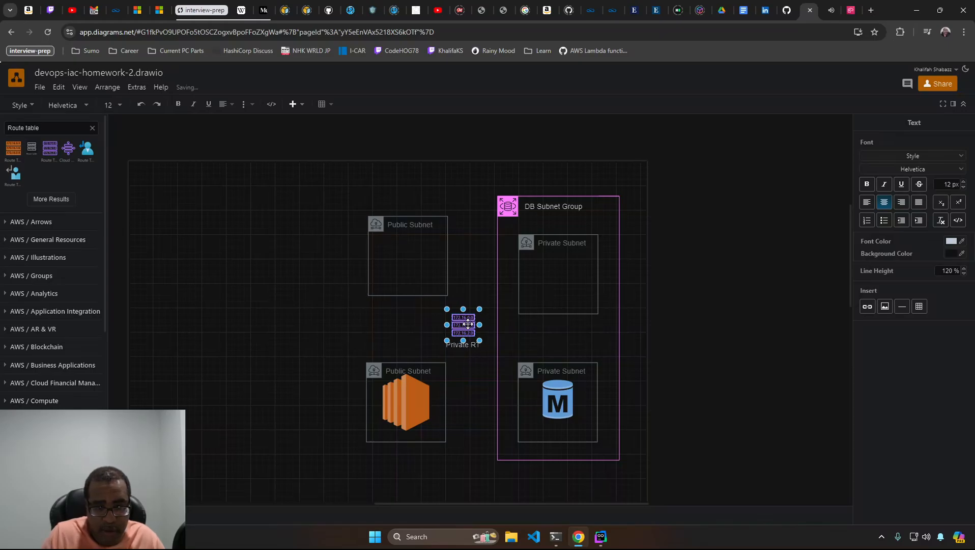
{"action": "left_click", "coordinate": [402, 315]}
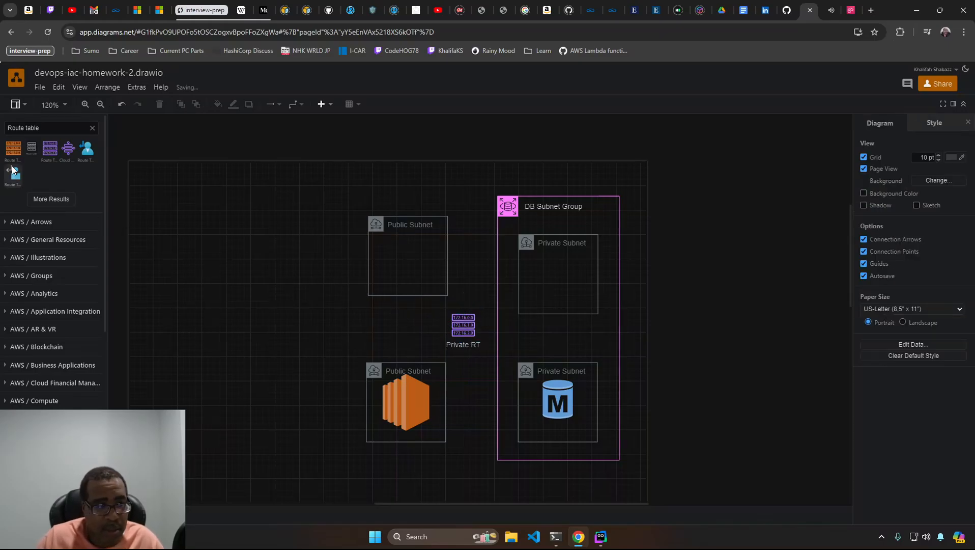
Step: Place the orange Route Table shape beside the Private RT icon and label it "Public RT"
{"action": "left_click_drag", "start_coordinate": [13, 148], "coordinate": [423, 330]}
{"action": "key", "text": "ctrl+z"}
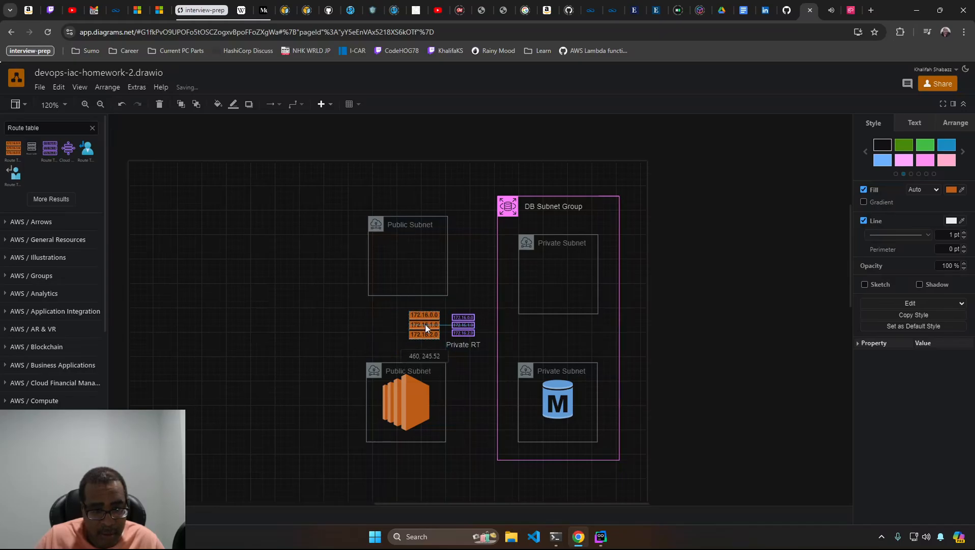
{"action": "double_click", "coordinate": [423, 330]}
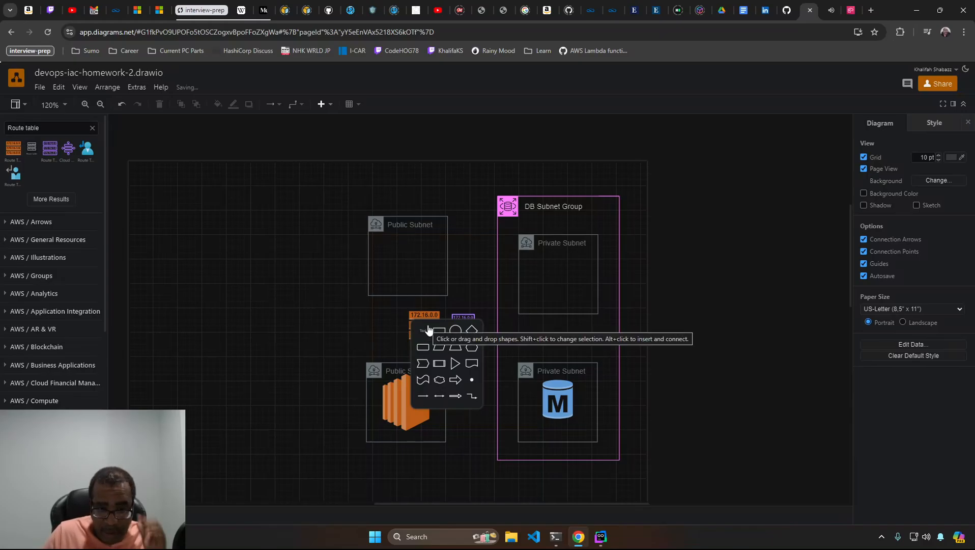
{"action": "left_click", "coordinate": [323, 333]}
{"action": "double_click", "coordinate": [428, 325]}
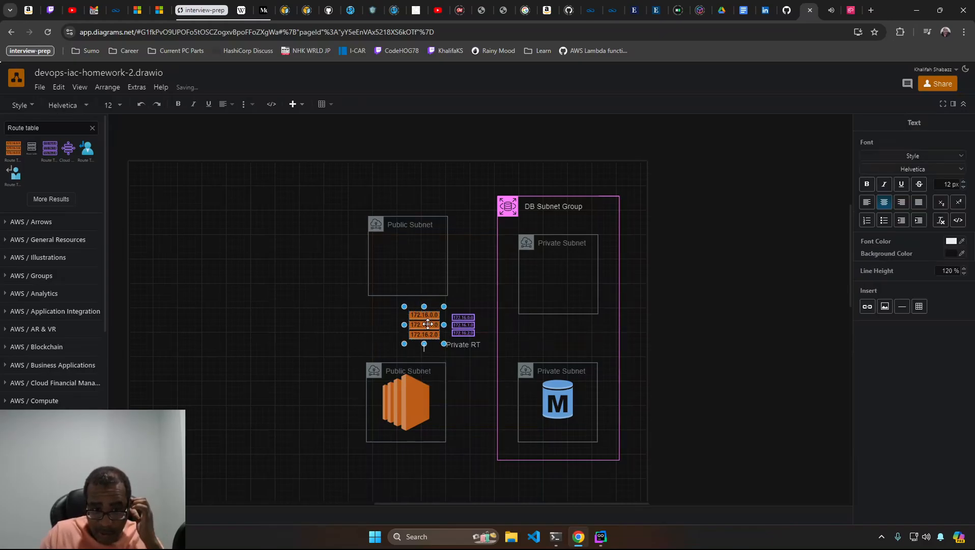
{"action": "type", "text": "Pu"}
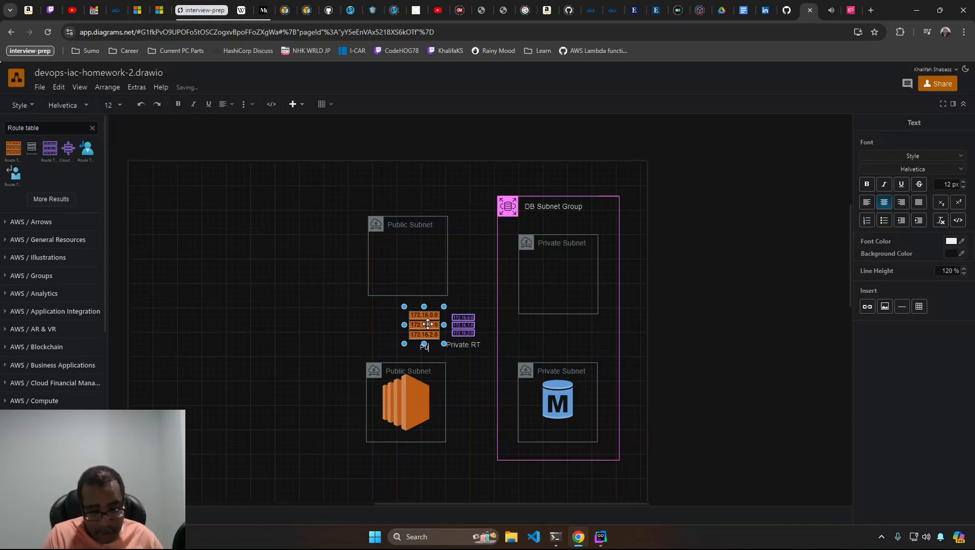
{"action": "type", "text": "blic RT"}
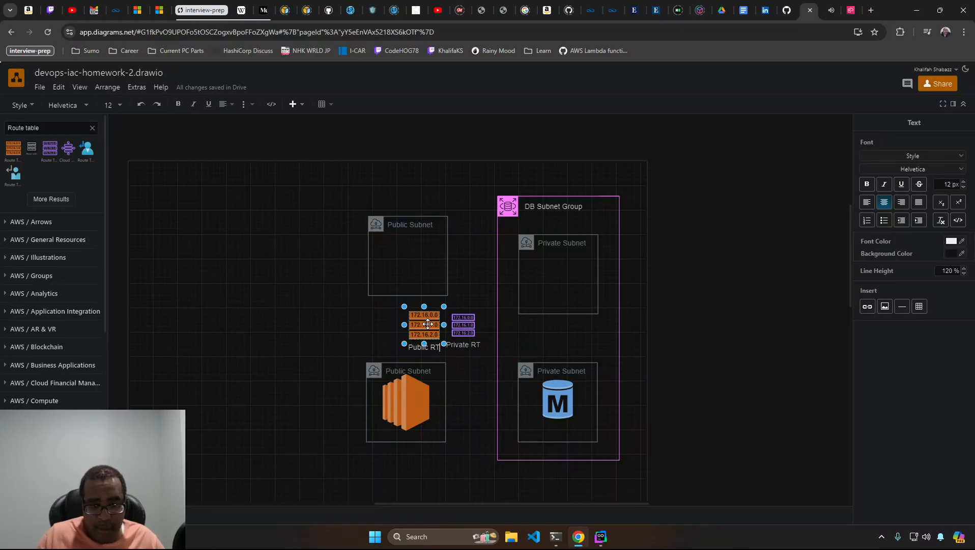
{"action": "left_click", "coordinate": [338, 316]}
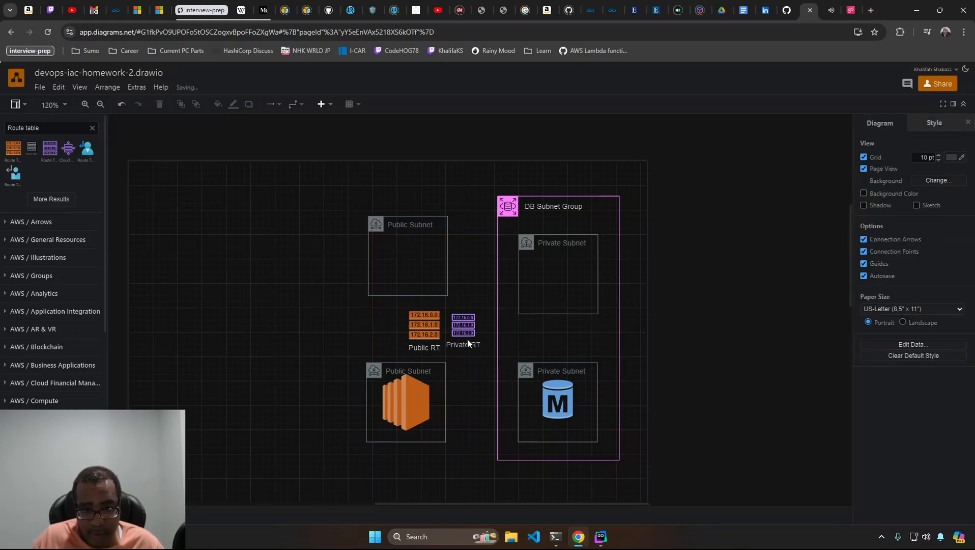
Step: Enlarge the Private RT icon slightly and connect both Private Subnets to it with arrows
{"action": "left_click", "coordinate": [463, 325]}
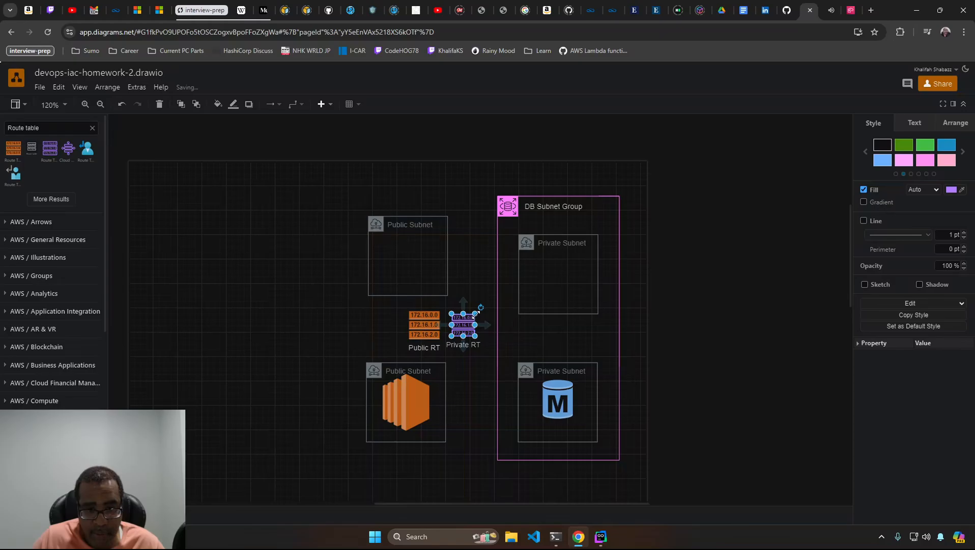
{"action": "left_click_drag", "start_coordinate": [476, 315], "coordinate": [471, 336]}
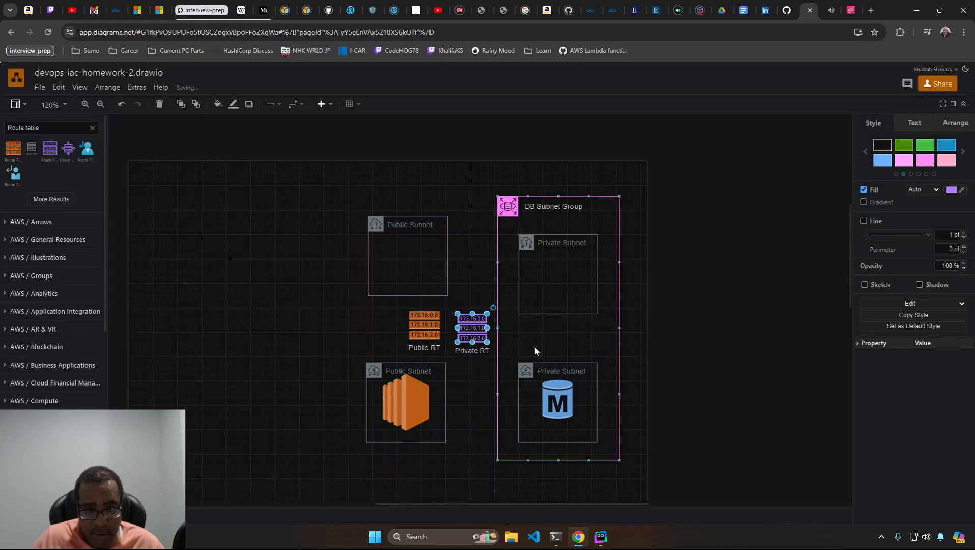
{"action": "mouse_move", "coordinate": [505, 278]}
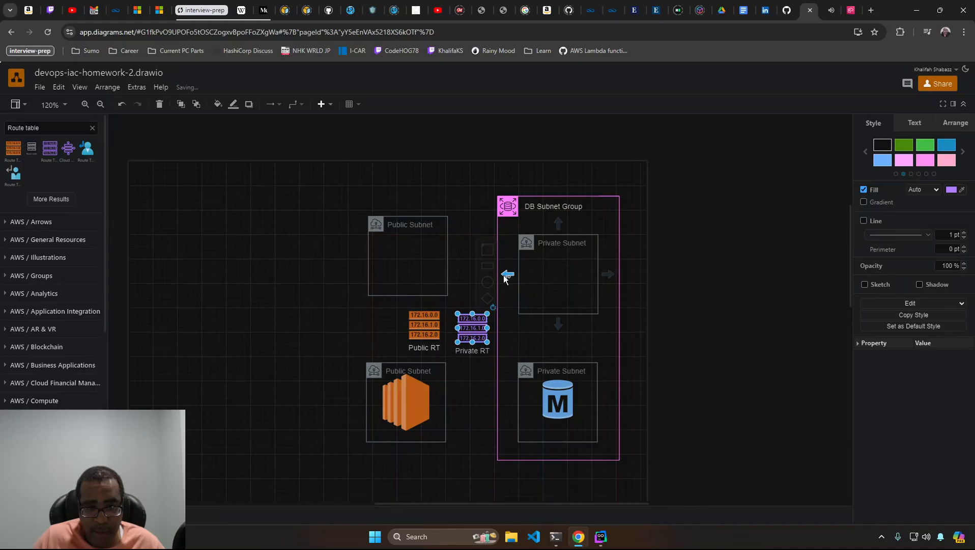
{"action": "left_click_drag", "start_coordinate": [503, 276], "coordinate": [476, 314]}
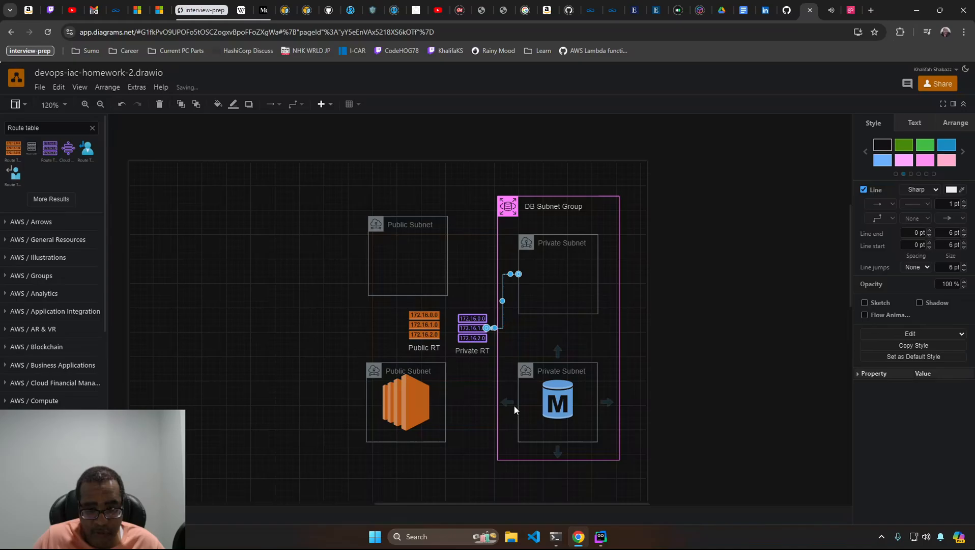
{"action": "left_click_drag", "start_coordinate": [519, 402], "coordinate": [474, 327]}
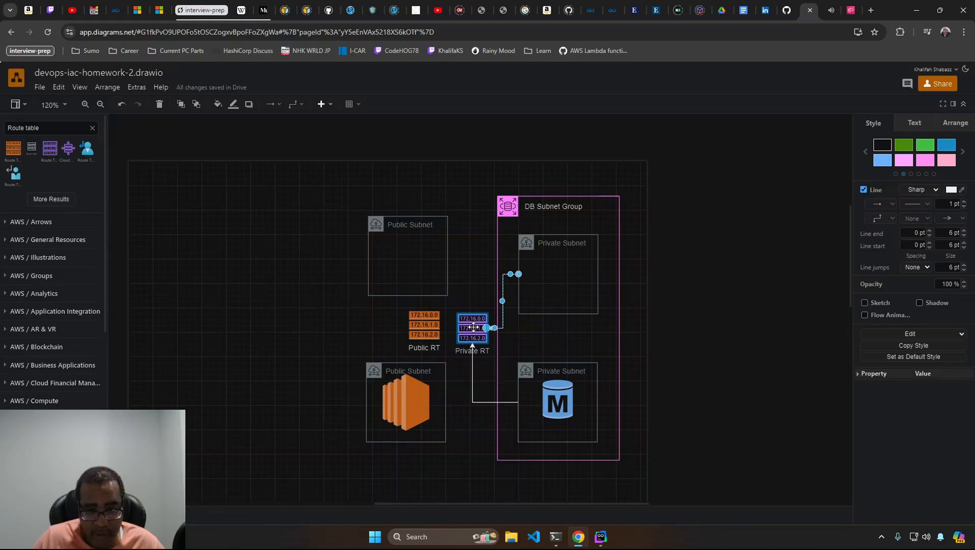
Step: Reroute the upper Private Subnet's arrow so that it enters the Private RT icon from above
{"action": "left_click", "coordinate": [472, 359]}
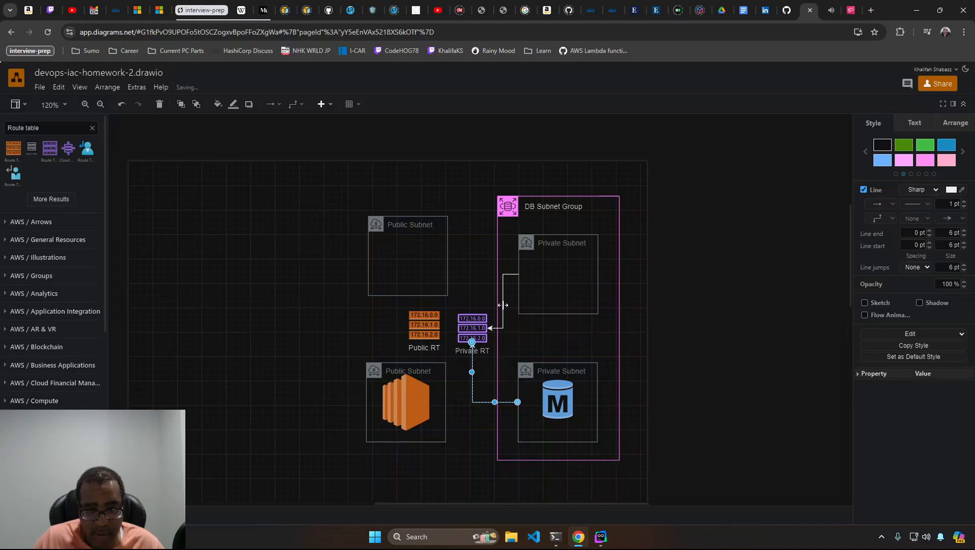
{"action": "left_click_drag", "start_coordinate": [502, 305], "coordinate": [473, 293]}
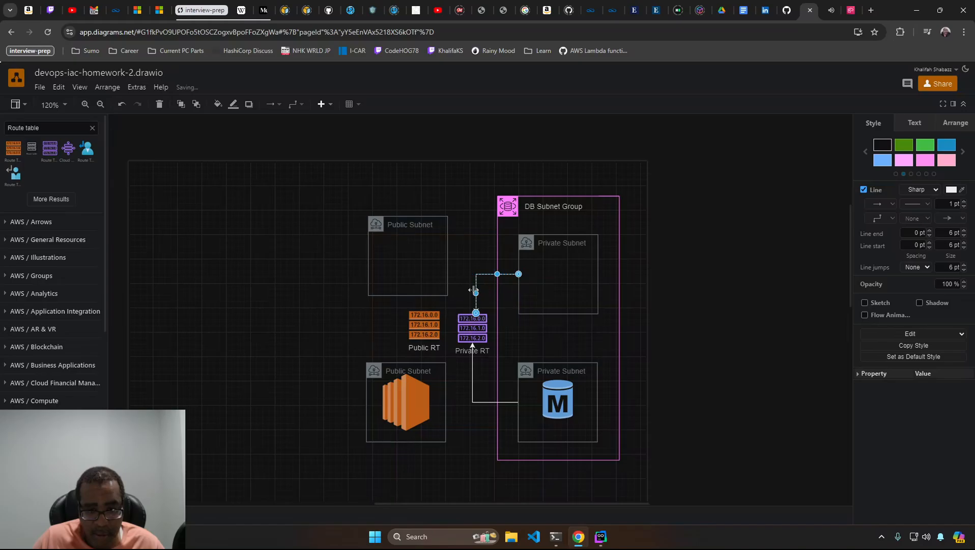
{"action": "left_click", "coordinate": [470, 252]}
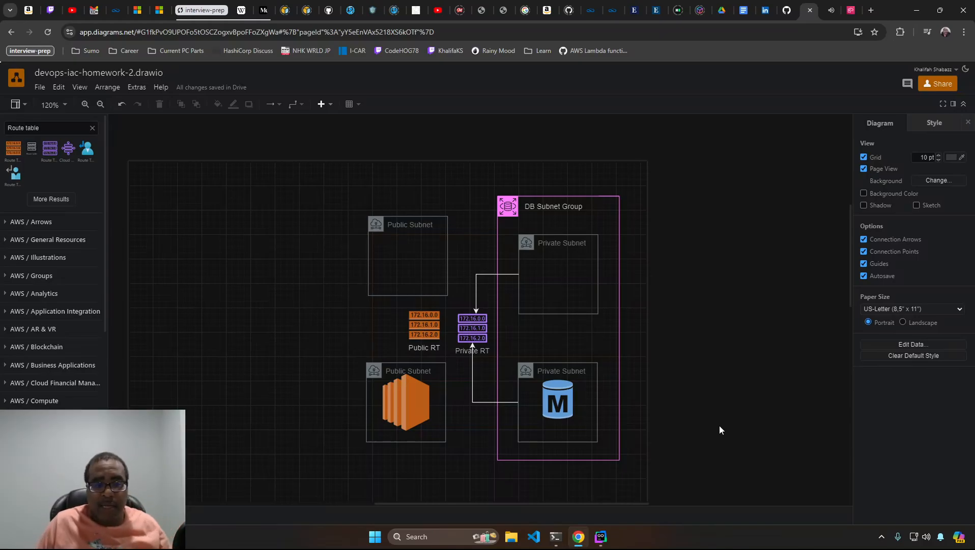
Step: Move the upper Public Subnet down level with the upper Private Subnet, and place the Public RT icon left of the public subnets
{"action": "left_click_drag", "start_coordinate": [395, 246], "coordinate": [410, 281]}
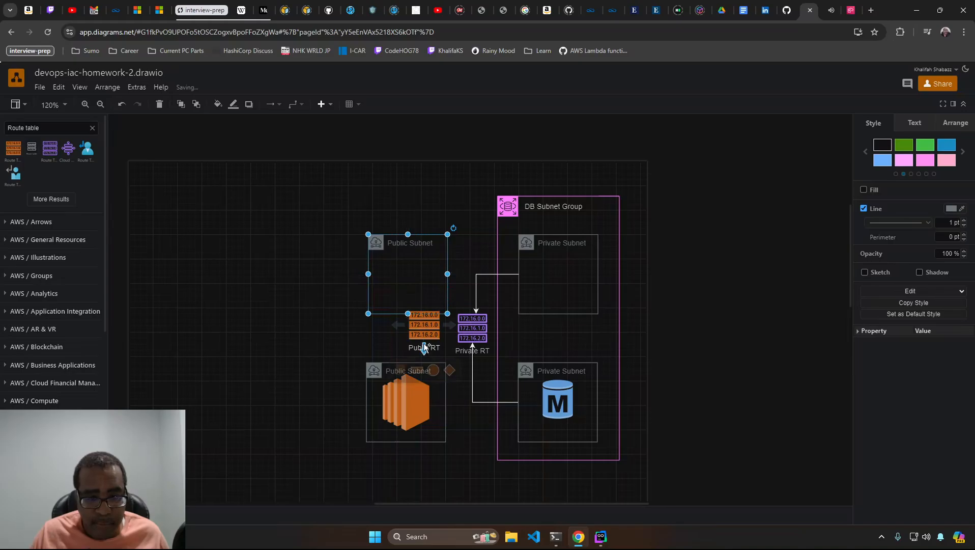
{"action": "left_click_drag", "start_coordinate": [409, 325], "coordinate": [366, 337]}
{"action": "key", "text": "ctrl+z"}
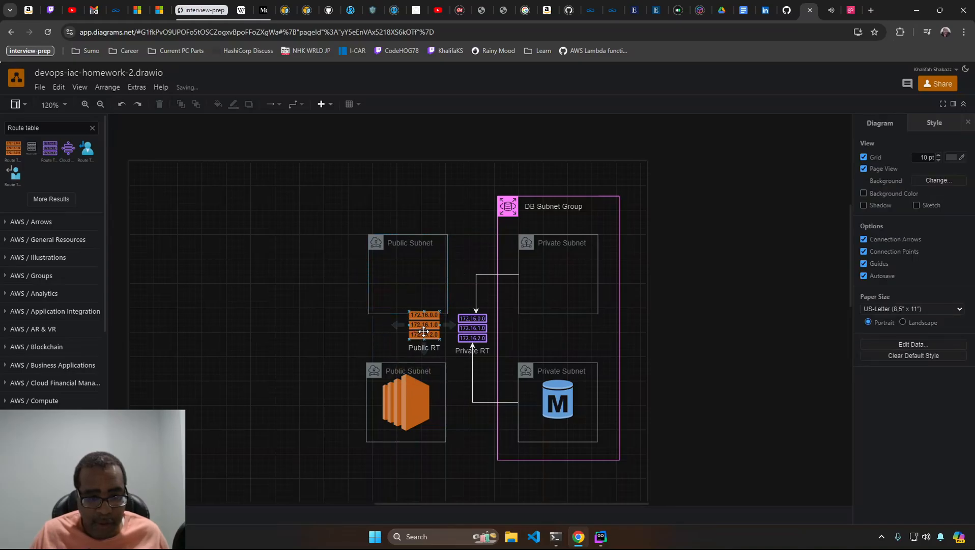
{"action": "left_click_drag", "start_coordinate": [422, 326], "coordinate": [339, 328]}
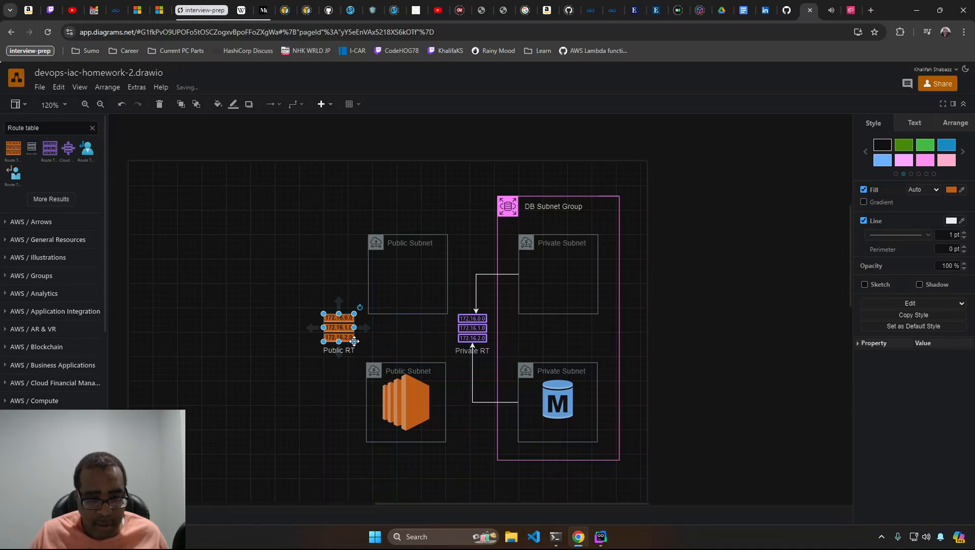
Step: Connect the upper and lower Public Subnets to the Public RT icon with arrows
{"action": "left_click", "coordinate": [408, 395]}
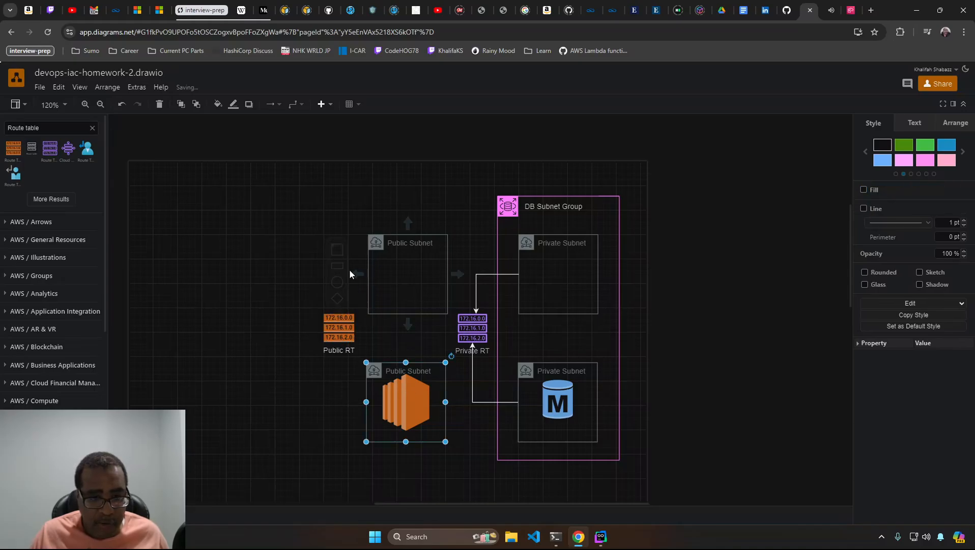
{"action": "left_click_drag", "start_coordinate": [326, 308], "coordinate": [338, 313]}
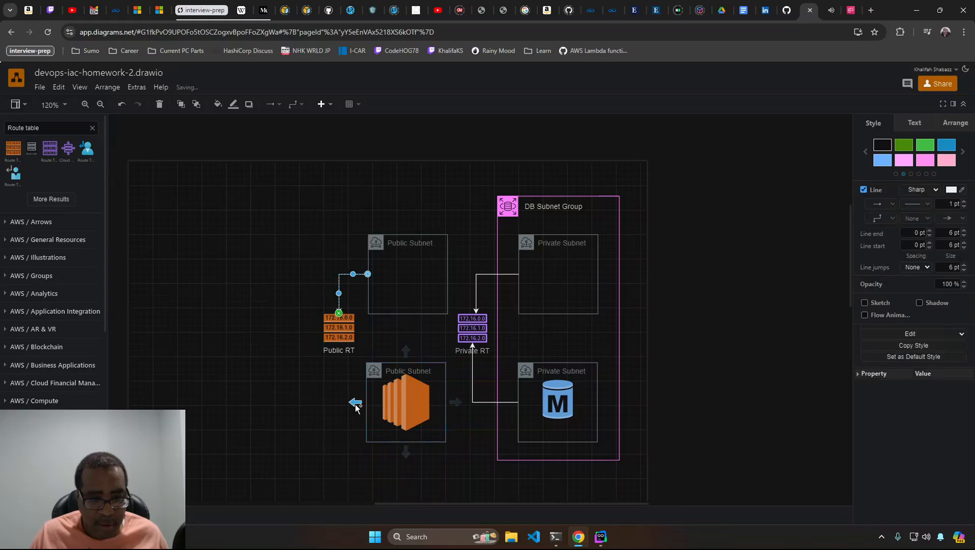
{"action": "left_click_drag", "start_coordinate": [355, 402], "coordinate": [335, 350]}
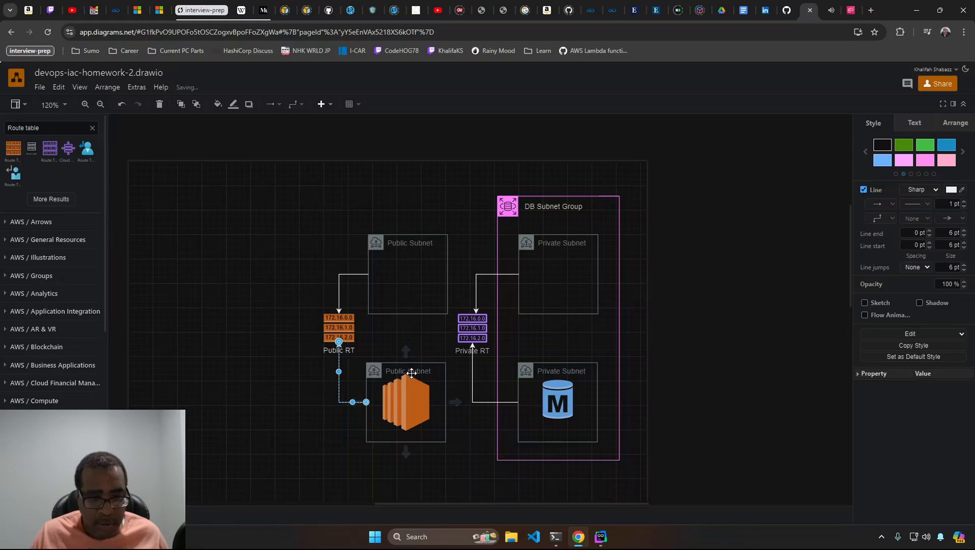
{"action": "left_click", "coordinate": [413, 393]}
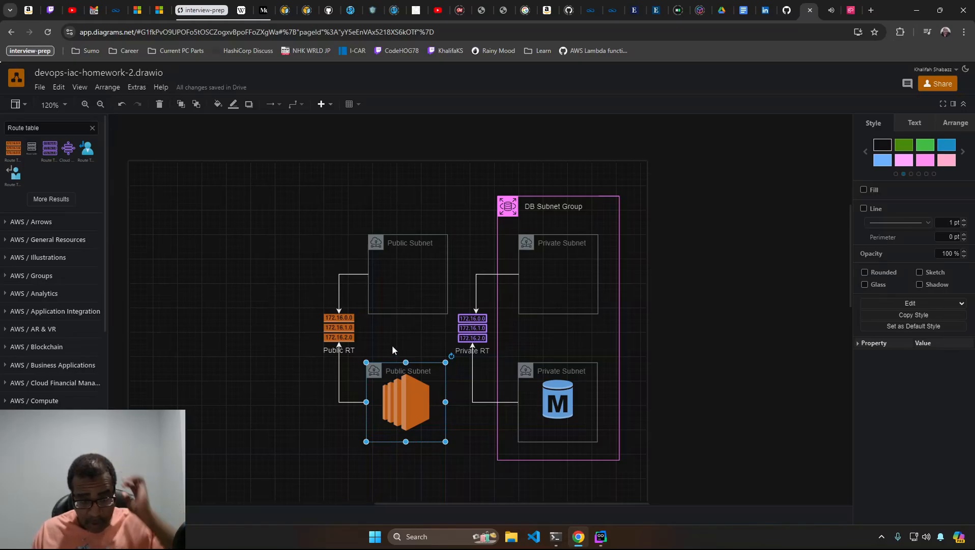
Step: Search the shapes for Security, and refine the search to Security group
{"action": "scroll", "coordinate": [444, 367], "scroll_direction": "down", "scroll_amount": 3}
{"action": "scroll", "coordinate": [444, 359], "scroll_direction": "up", "scroll_amount": 2}
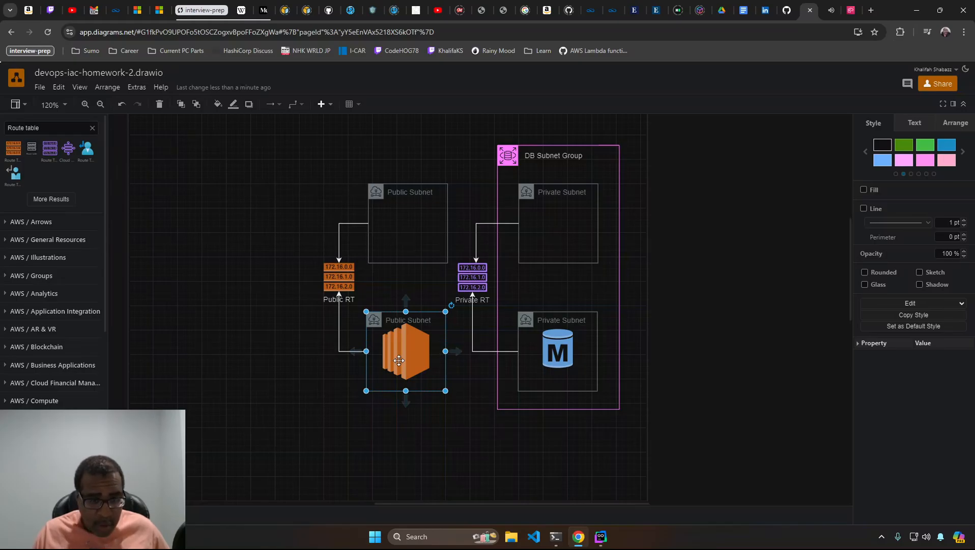
{"action": "triple_click", "coordinate": [43, 128]}
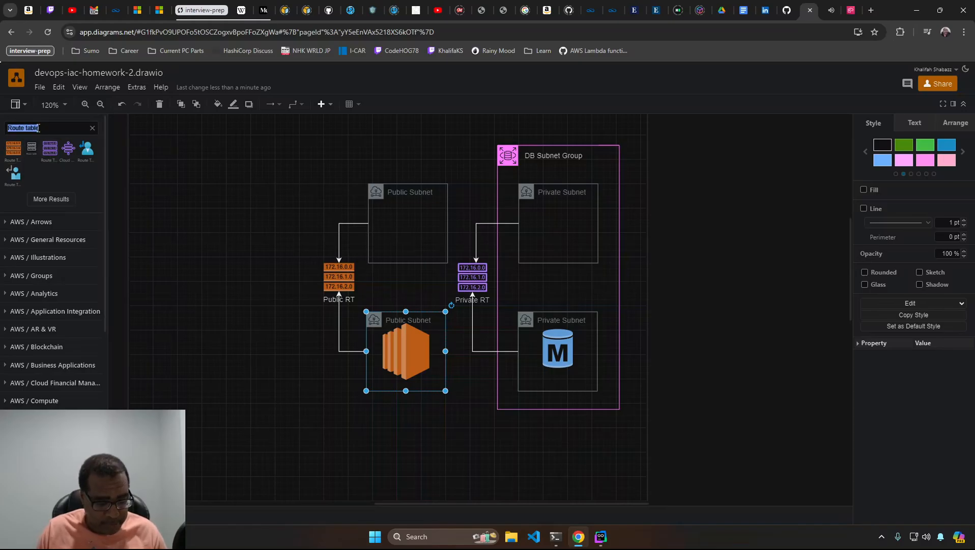
{"action": "type", "text": "Security"}
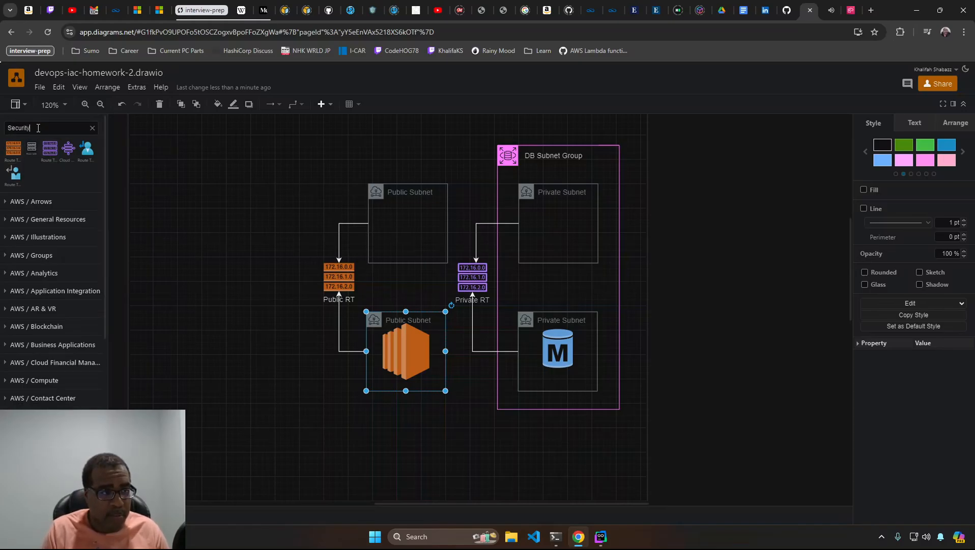
{"action": "key", "text": "Return"}
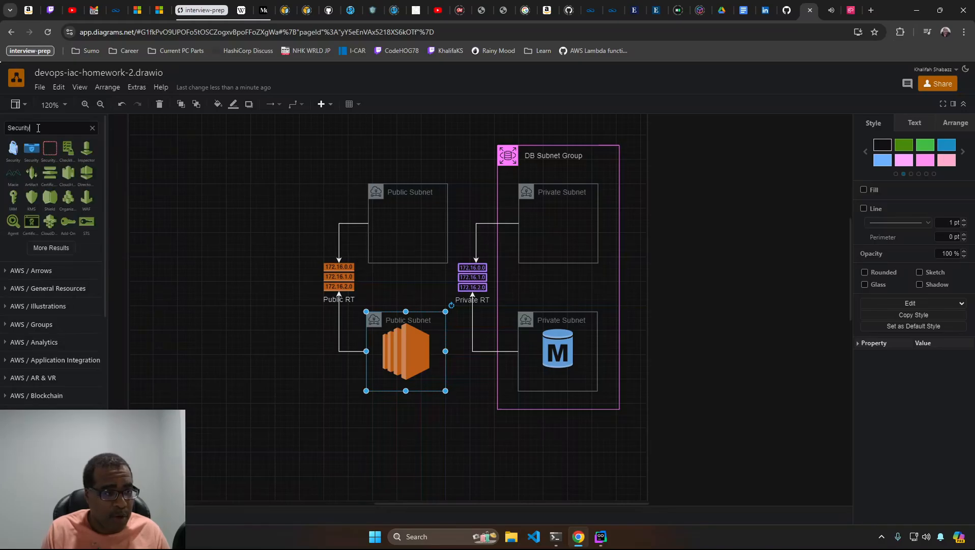
{"action": "mouse_move", "coordinate": [54, 146]}
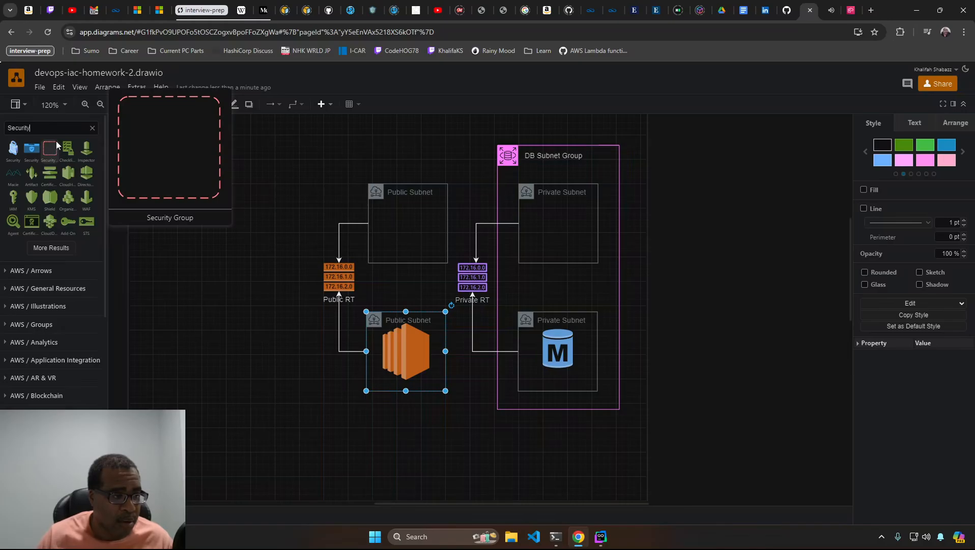
{"action": "type", "text": "group"}
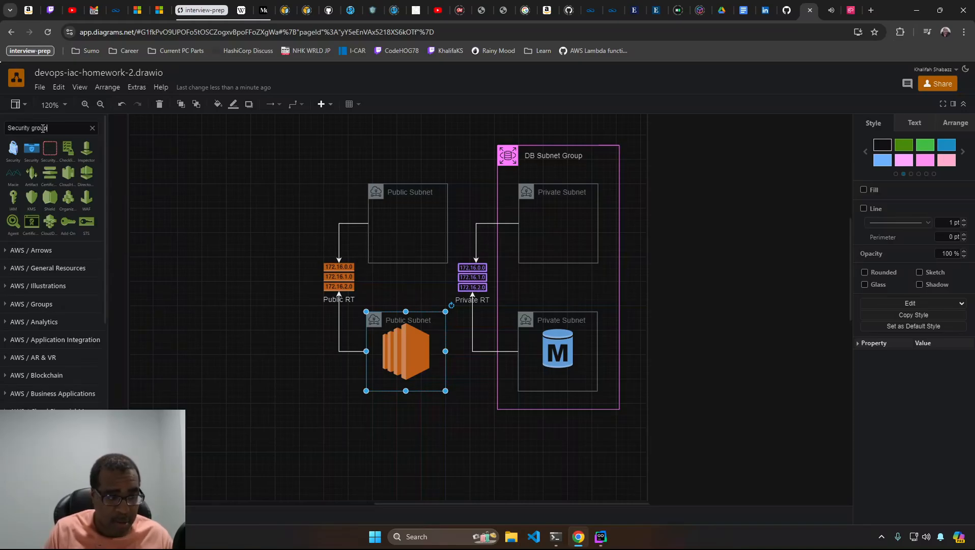
{"action": "key", "text": "Return"}
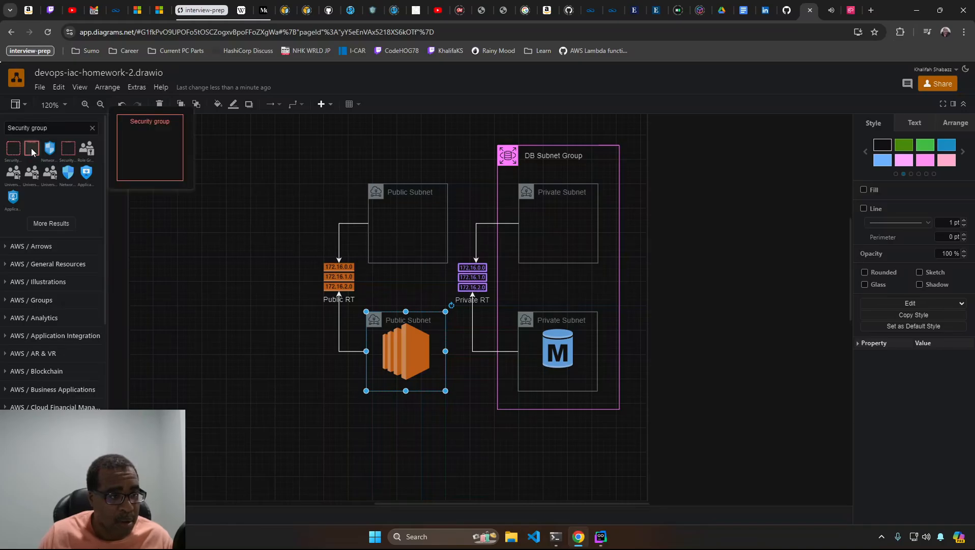
Step: Add a Security group box below the subnets, label it WebServerSG, and shrink its height to fit the label
{"action": "left_click_drag", "start_coordinate": [32, 147], "coordinate": [421, 426]}
{"action": "double_click", "coordinate": [460, 430]}
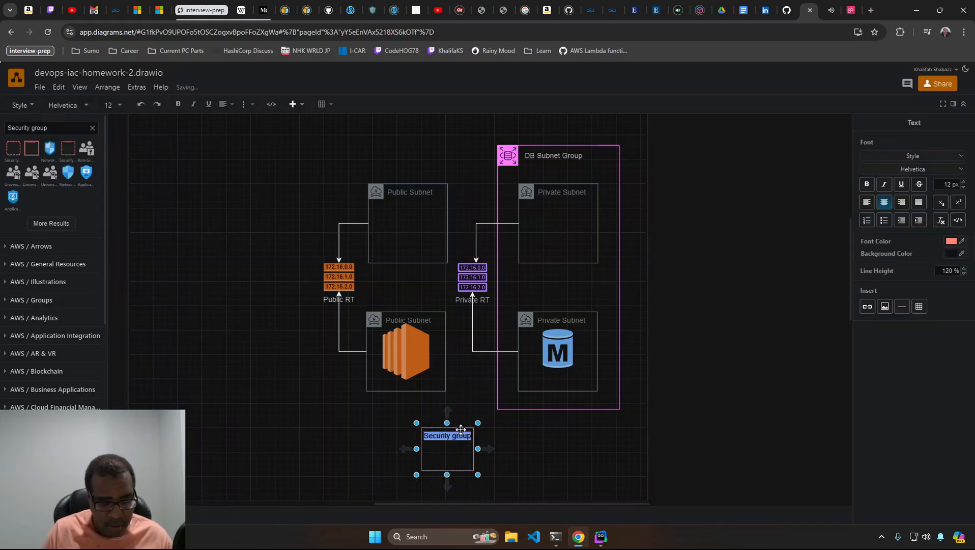
{"action": "type", "text": "WebServer"}
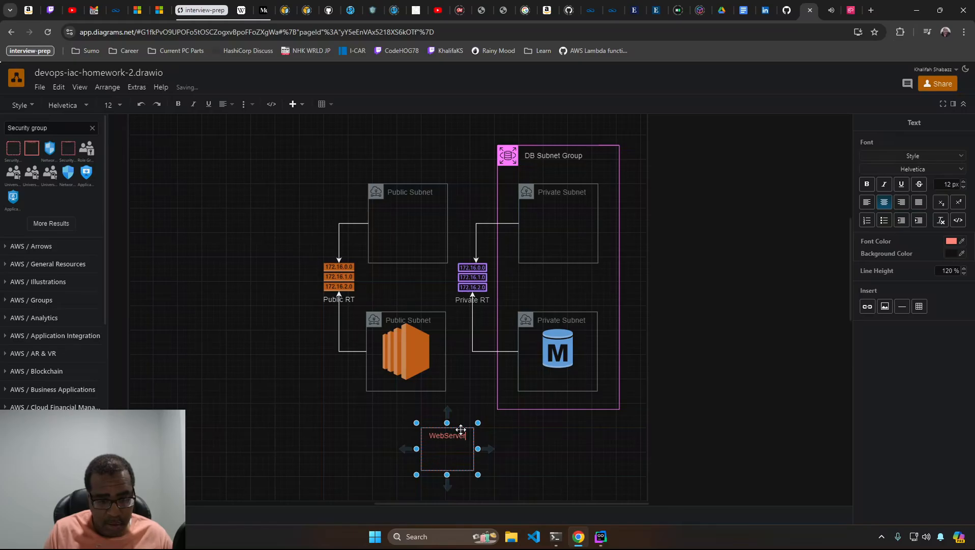
{"action": "type", "text": "SG"}
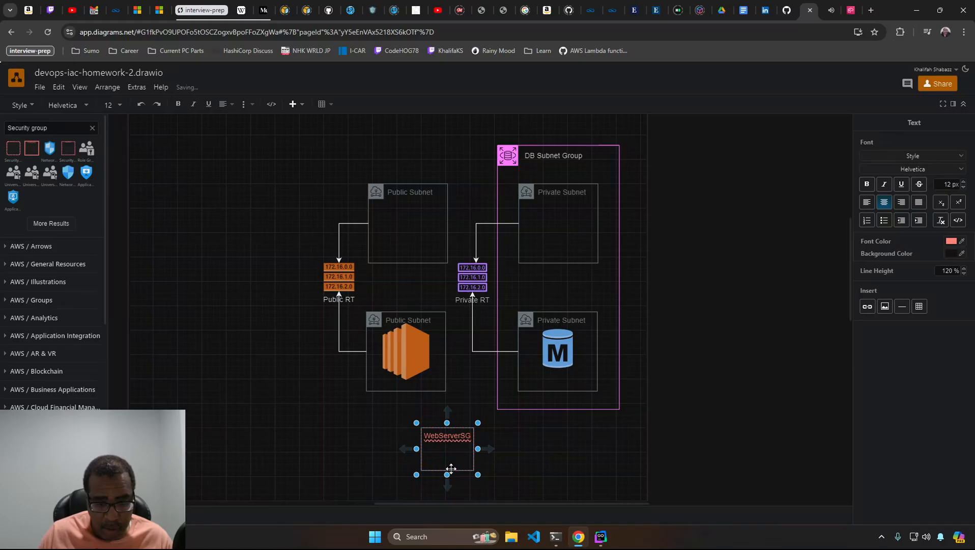
{"action": "left_click_drag", "start_coordinate": [447, 473], "coordinate": [447, 446]}
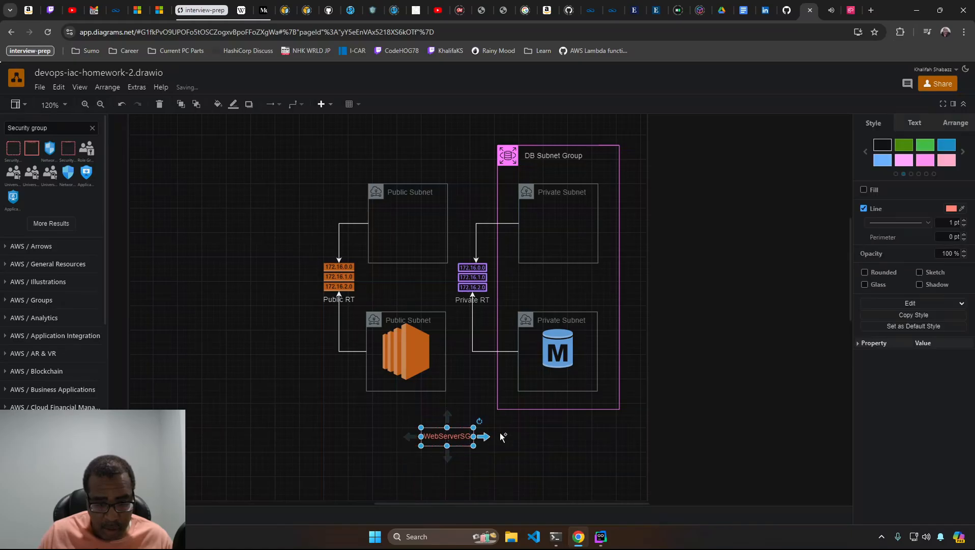
{"action": "left_click", "coordinate": [507, 436]}
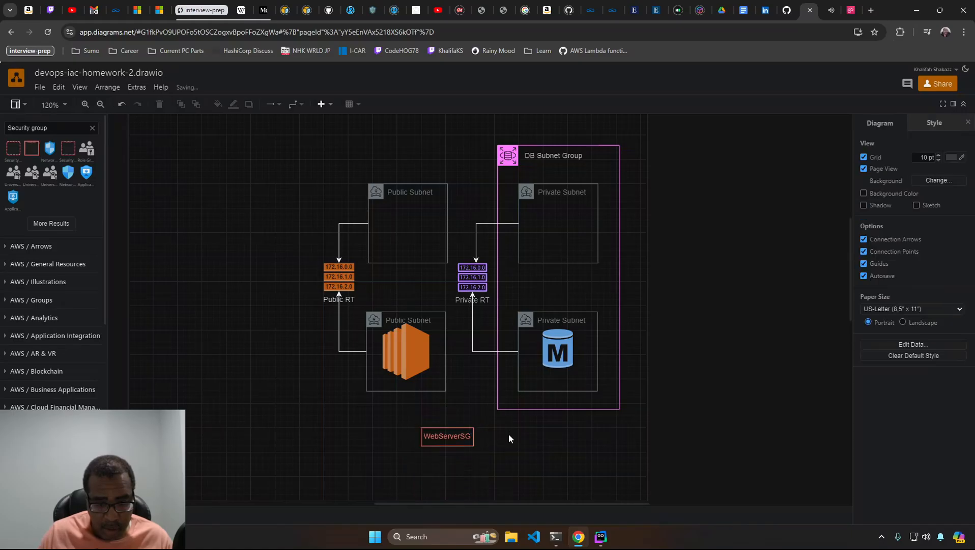
Step: Duplicate the WebServerSG box and label the copy DatabaseSG
{"action": "left_click", "coordinate": [459, 440]}
{"action": "key", "text": "ctrl+d"}
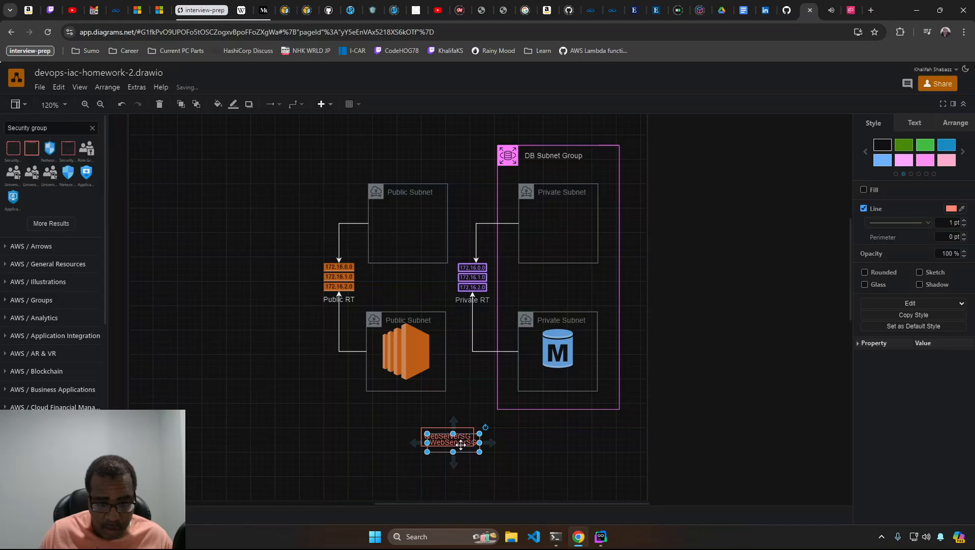
{"action": "double_click", "coordinate": [461, 444]}
{"action": "type", "text": "Da"}
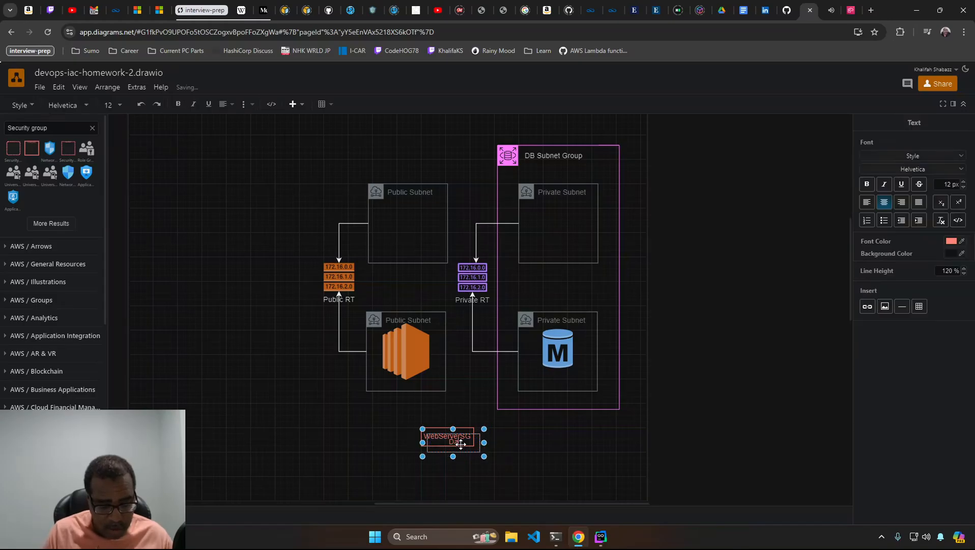
{"action": "type", "text": "tabase"}
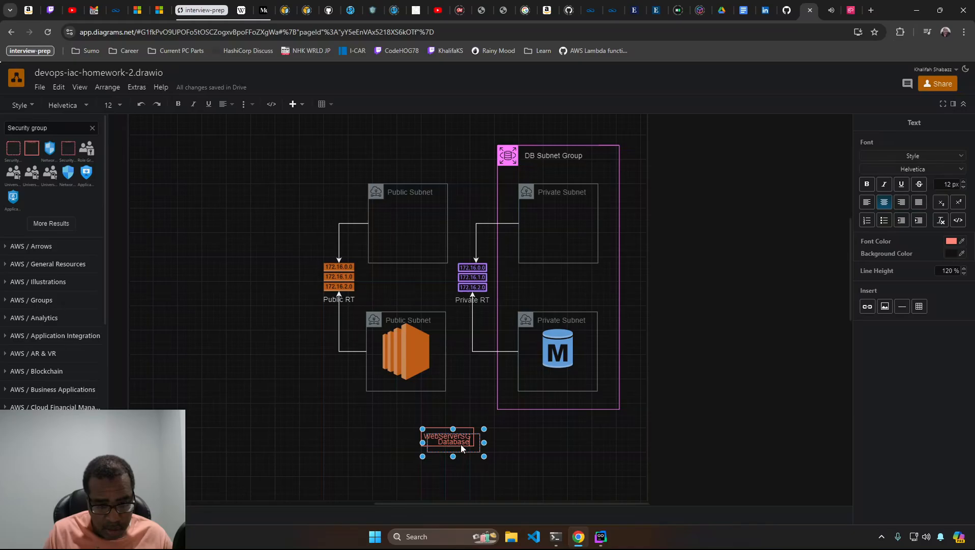
{"action": "type", "text": "SG"}
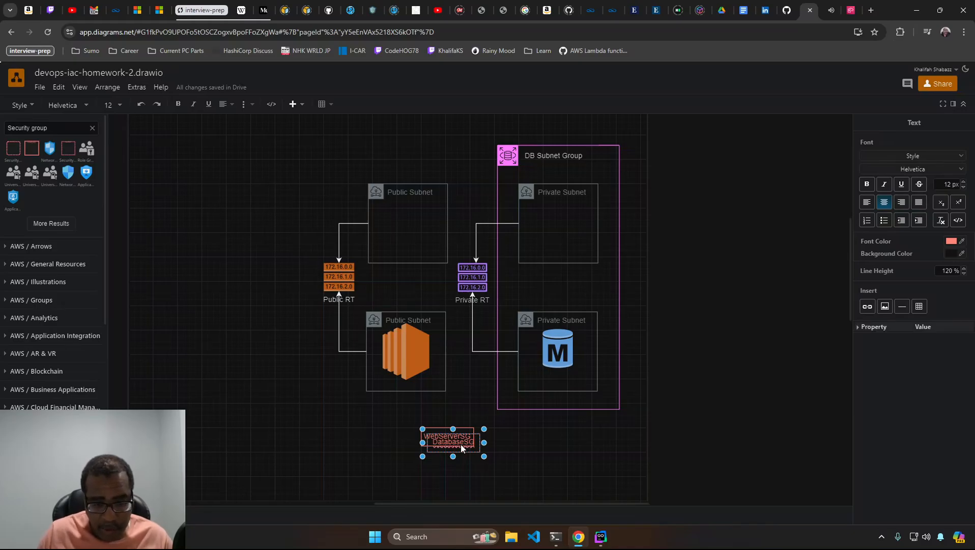
{"action": "left_click", "coordinate": [516, 438]}
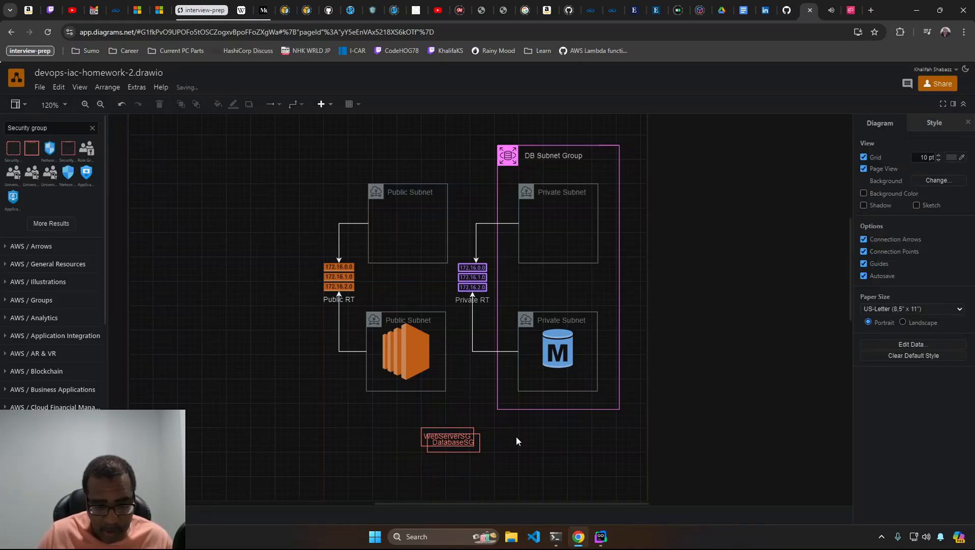
Step: Shift the lower Public Subnet slightly left and down, and stack WebServerSG above DatabaseSG between it and the DB Subnet Group
{"action": "left_click_drag", "start_coordinate": [473, 447], "coordinate": [490, 377]}
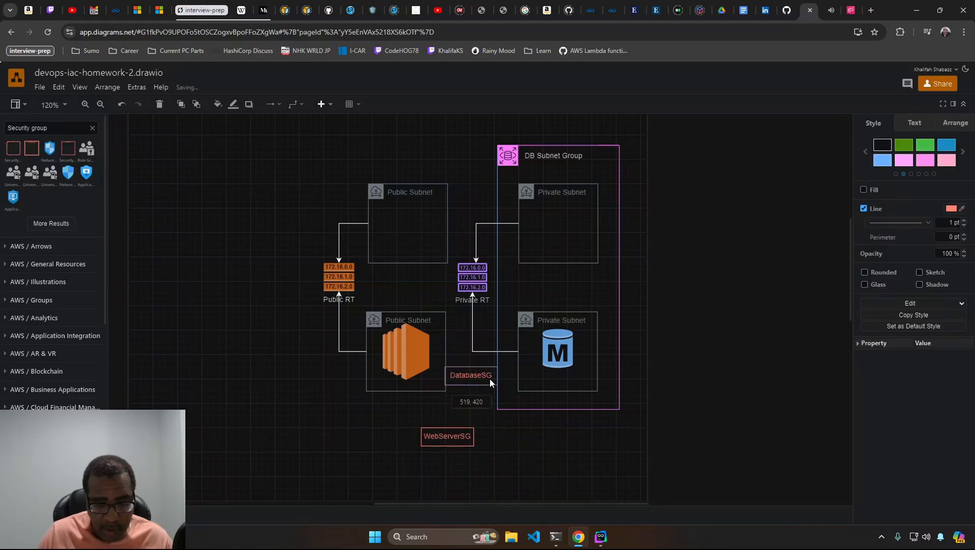
{"action": "left_click_drag", "start_coordinate": [450, 441], "coordinate": [473, 407]}
{"action": "left_click", "coordinate": [457, 439]}
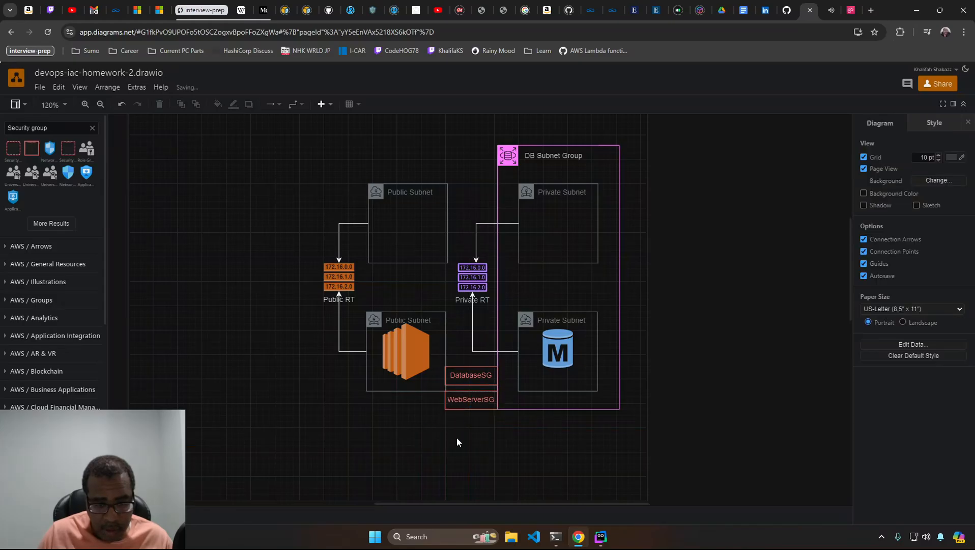
{"action": "left_click", "coordinate": [480, 401]}
{"action": "left_click_drag", "start_coordinate": [480, 400], "coordinate": [456, 425]}
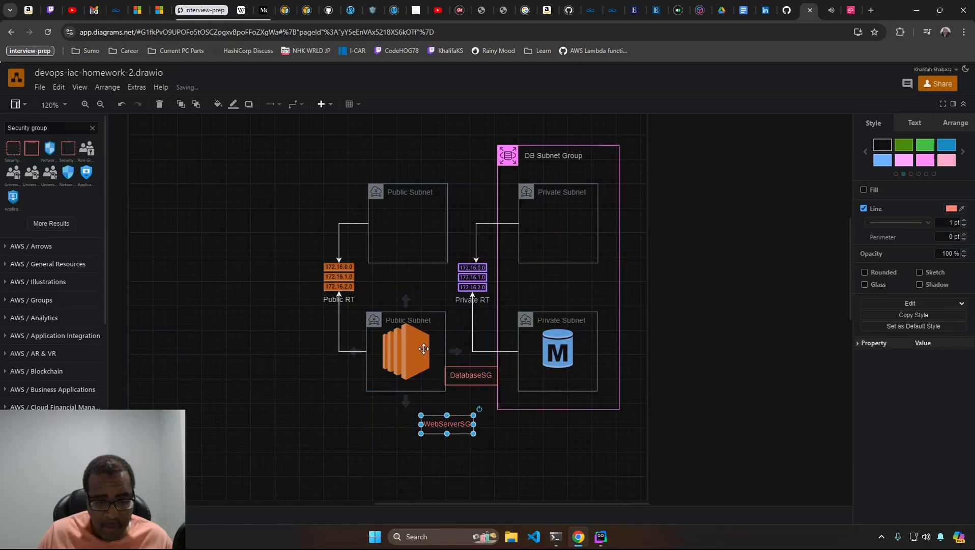
{"action": "left_click_drag", "start_coordinate": [422, 345], "coordinate": [392, 357]}
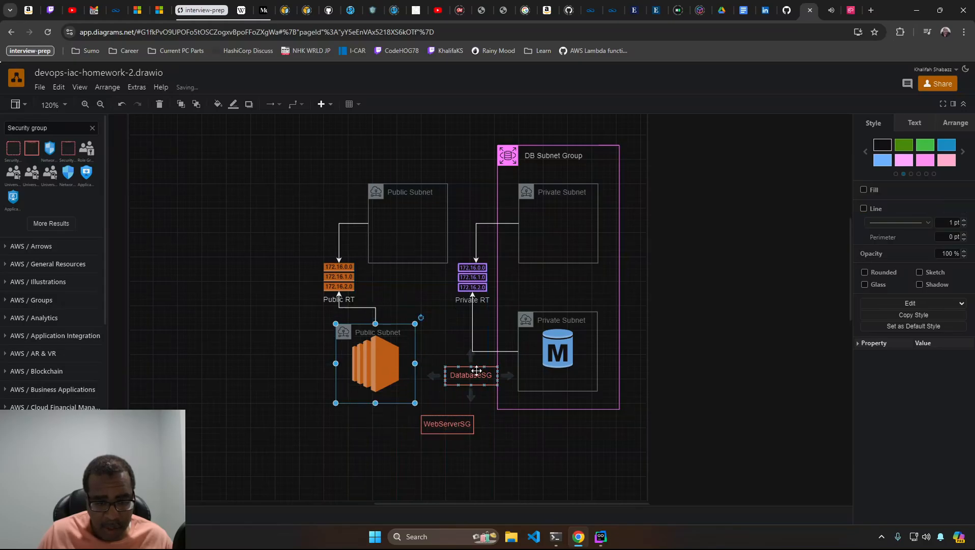
{"action": "mouse_move", "coordinate": [474, 373]}
{"action": "left_mouse_down"}
{"action": "mouse_move", "coordinate": [457, 373]}
{"action": "mouse_move", "coordinate": [458, 391]}
{"action": "mouse_move", "coordinate": [463, 367]}
{"action": "left_mouse_up"}
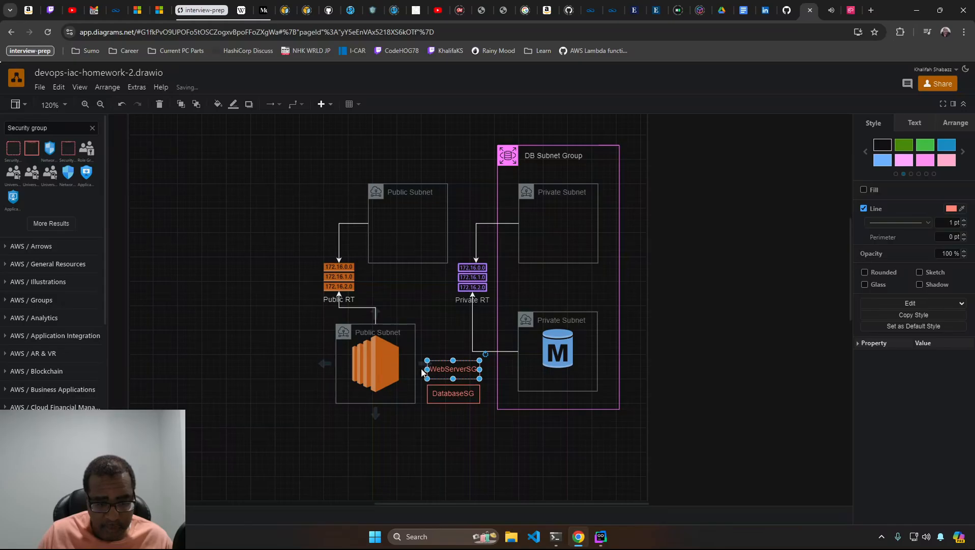
{"action": "left_click", "coordinate": [395, 367]}
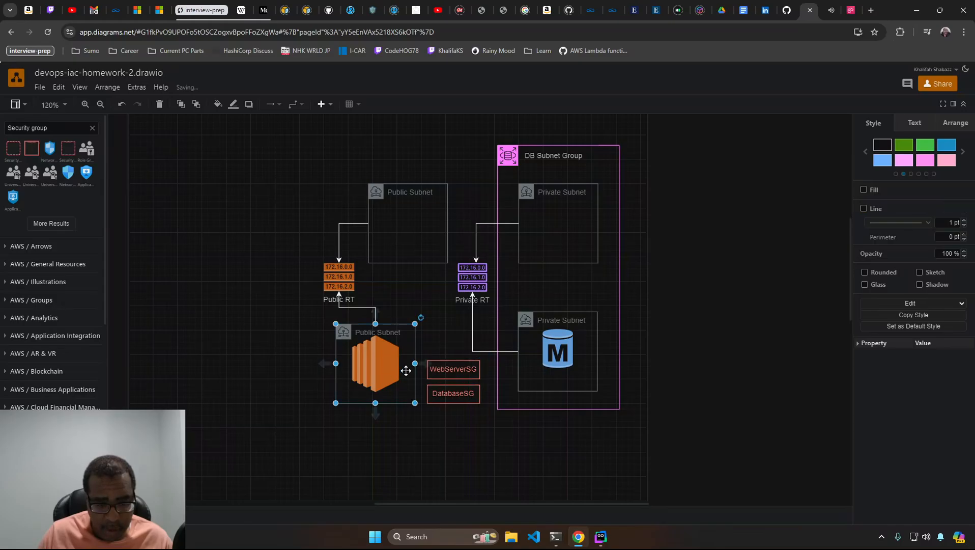
{"action": "left_click", "coordinate": [388, 363]}
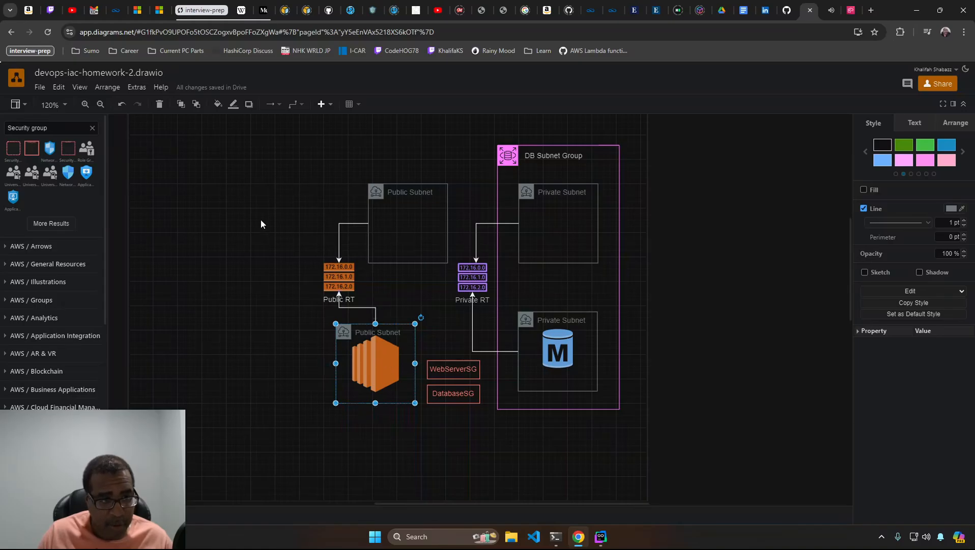
{"action": "left_click", "coordinate": [116, 89]}
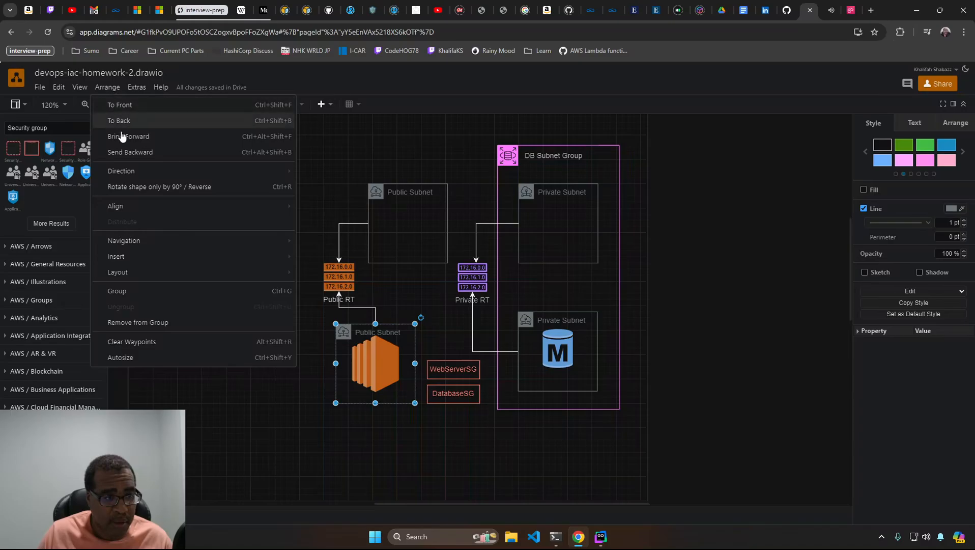
{"action": "left_click", "coordinate": [374, 366]}
{"action": "left_click", "coordinate": [379, 354]}
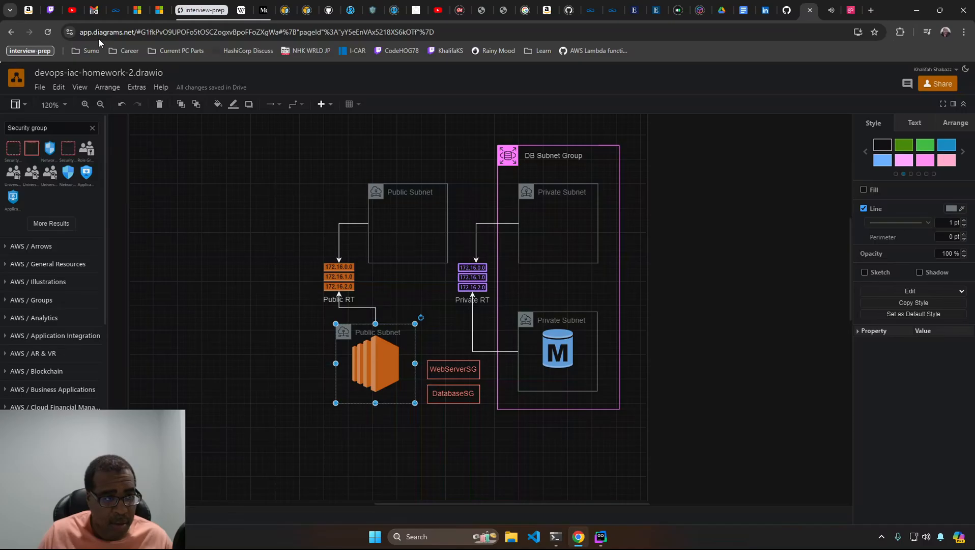
{"action": "left_click", "coordinate": [114, 90]}
{"action": "left_click", "coordinate": [114, 90]}
{"action": "left_click_drag", "start_coordinate": [304, 316], "coordinate": [423, 441]}
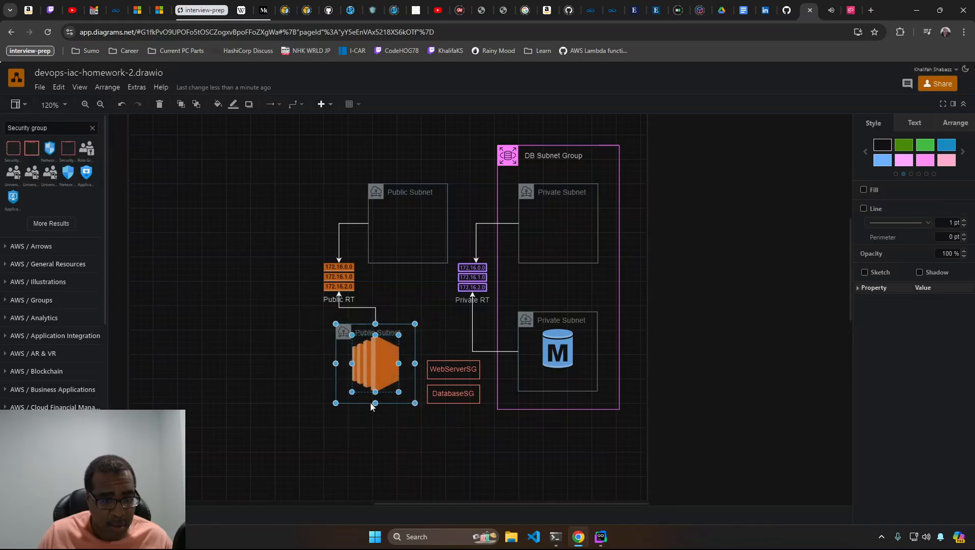
{"action": "left_click", "coordinate": [382, 360]}
{"action": "key", "text": "Escape"}
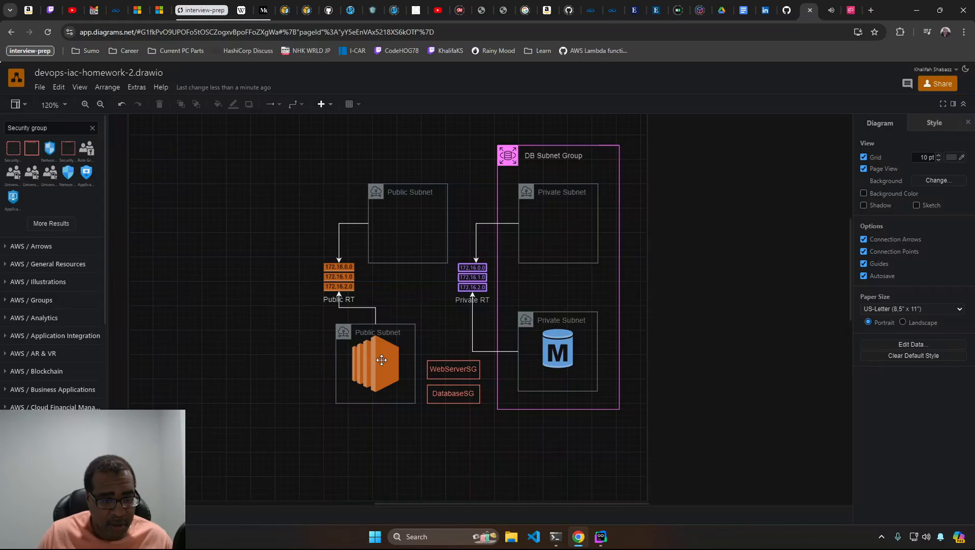
{"action": "left_click", "coordinate": [382, 360]}
{"action": "key", "text": "Escape"}
{"action": "left_click", "coordinate": [382, 359]}
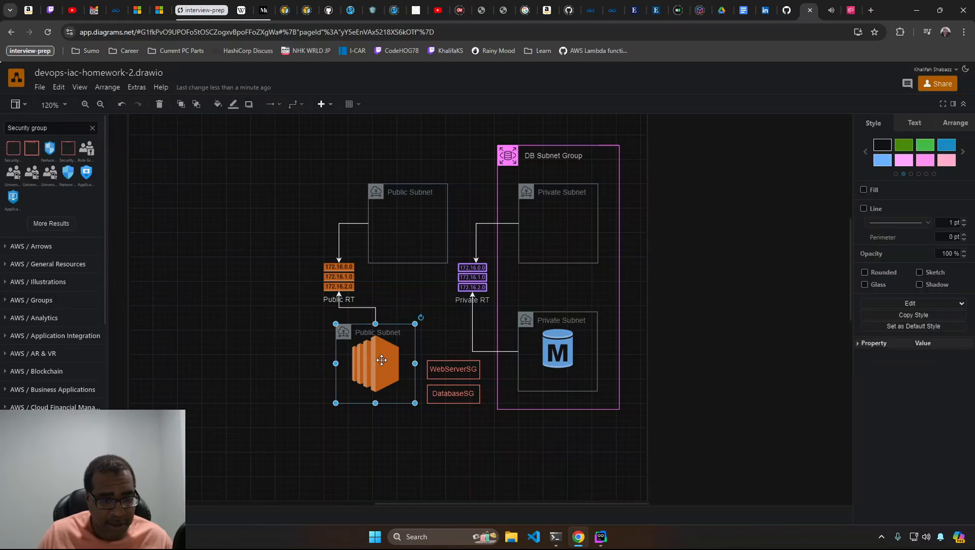
{"action": "key", "text": "Escape"}
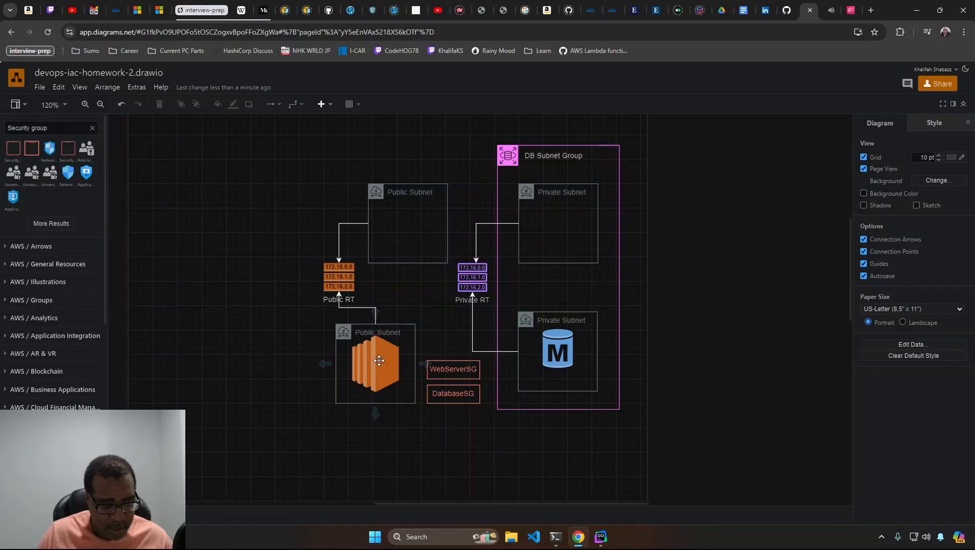
Step: Try to draw a connector from the EC2 icon towards the WebServerSG box, and undo the attempt
{"action": "left_click", "coordinate": [380, 360]}
{"action": "left_click", "coordinate": [379, 361]}
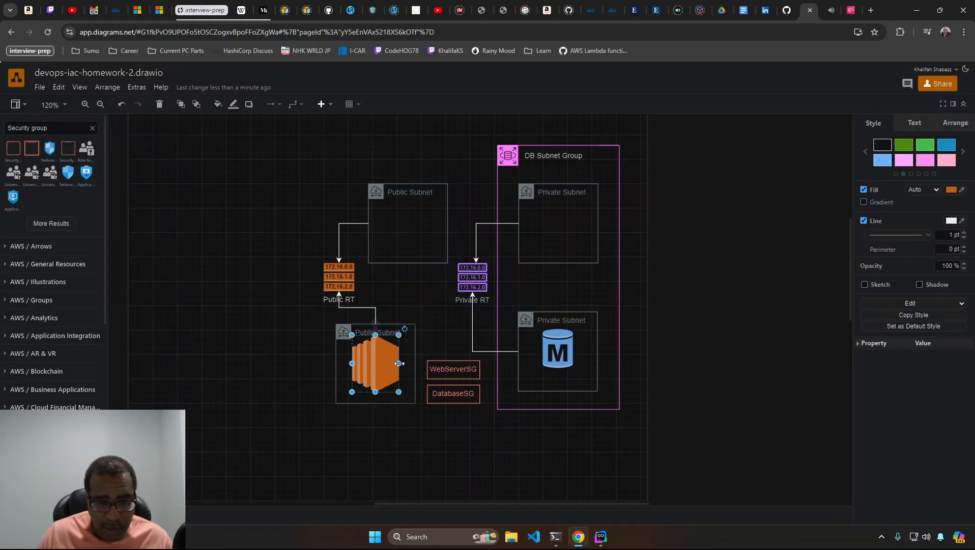
{"action": "left_click_drag", "start_coordinate": [399, 364], "coordinate": [413, 365]}
{"action": "key", "text": "ctrl+z"}
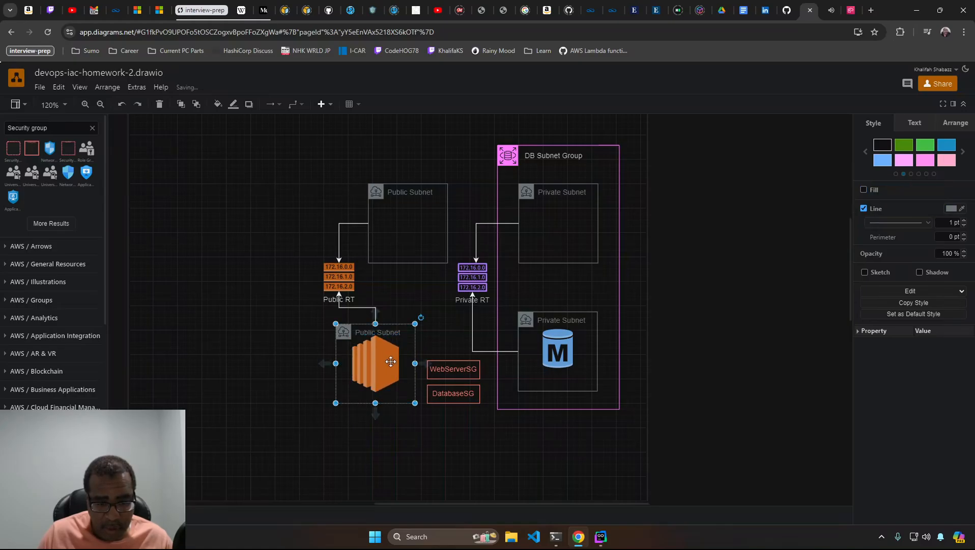
{"action": "key", "text": "Escape"}
{"action": "left_click", "coordinate": [385, 361]}
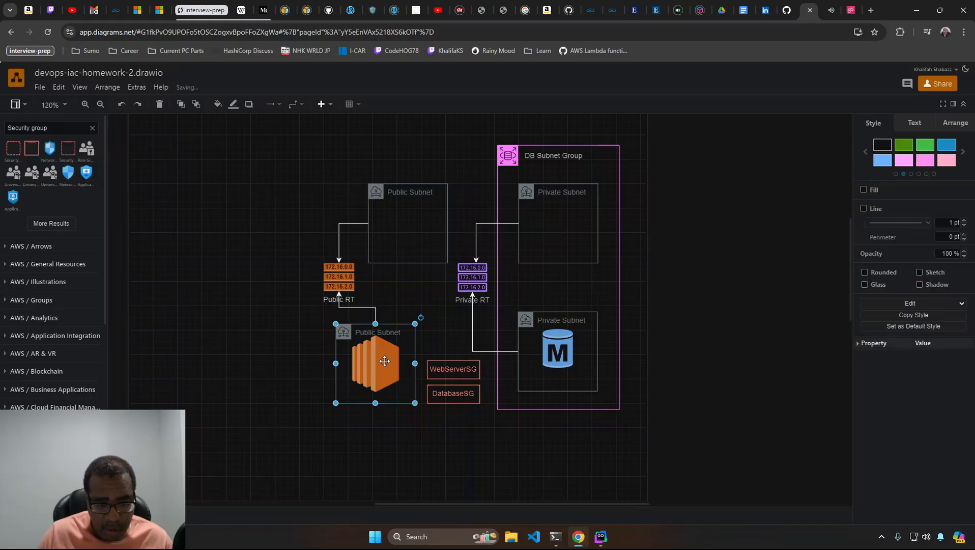
{"action": "left_click", "coordinate": [385, 361]}
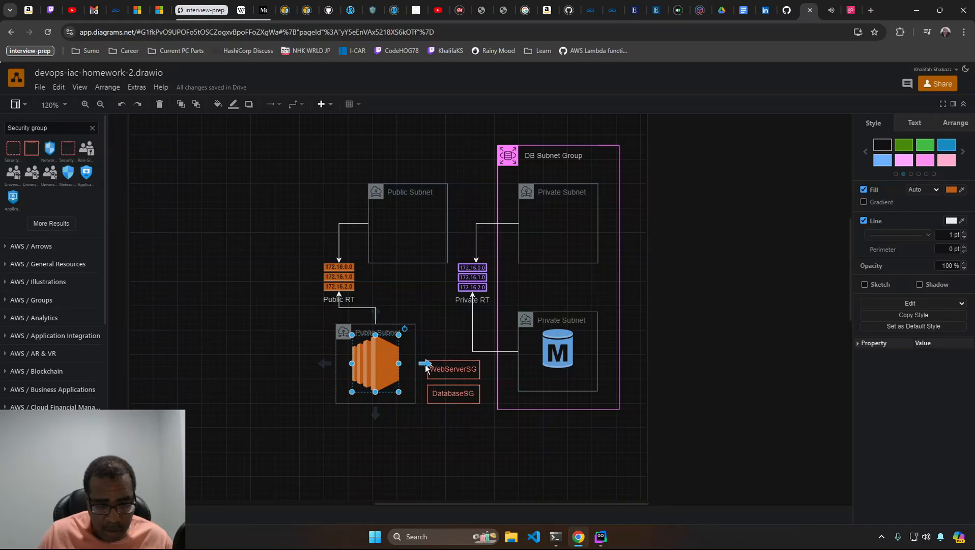
{"action": "key", "text": "ctrl+z"}
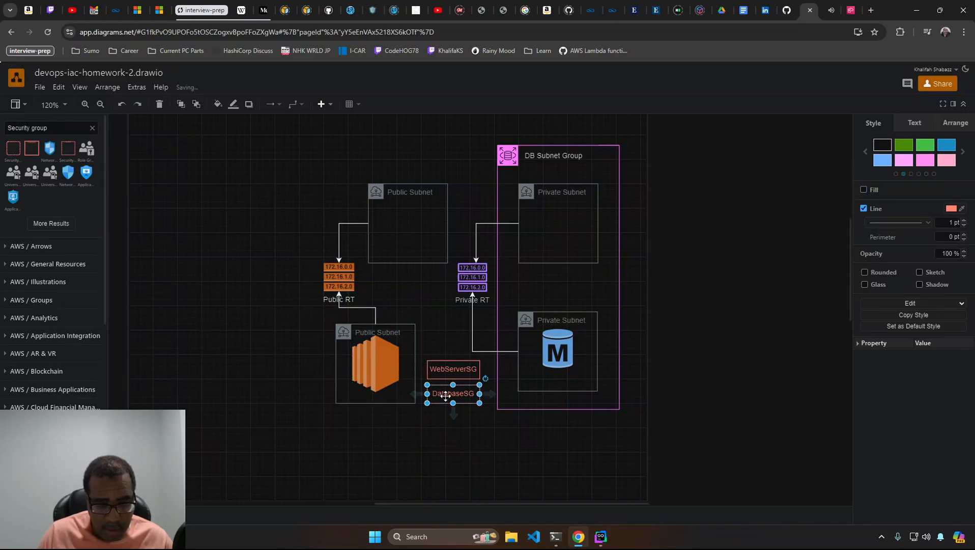
Step: Try to move the EC2 icon left on its own, and undo the move
{"action": "left_click", "coordinate": [381, 361]}
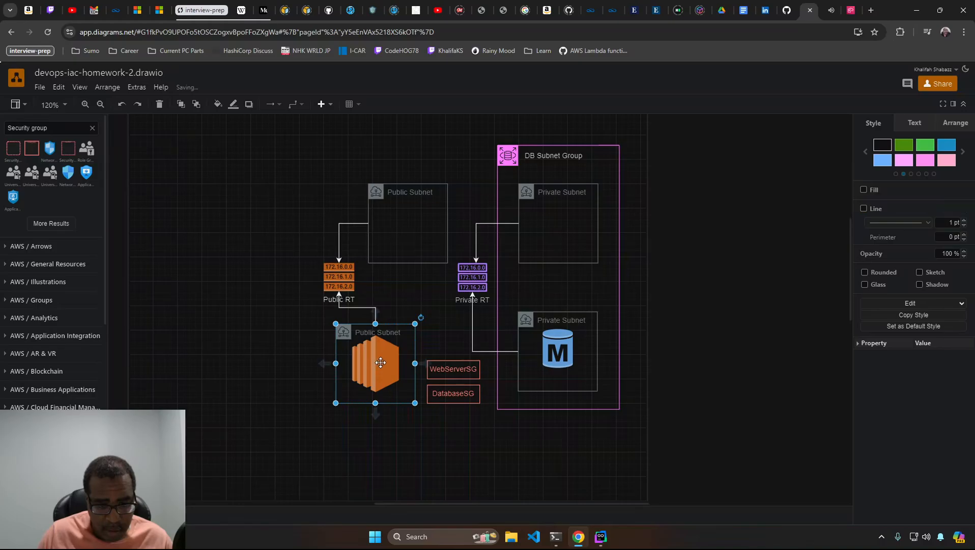
{"action": "left_click", "coordinate": [381, 361]}
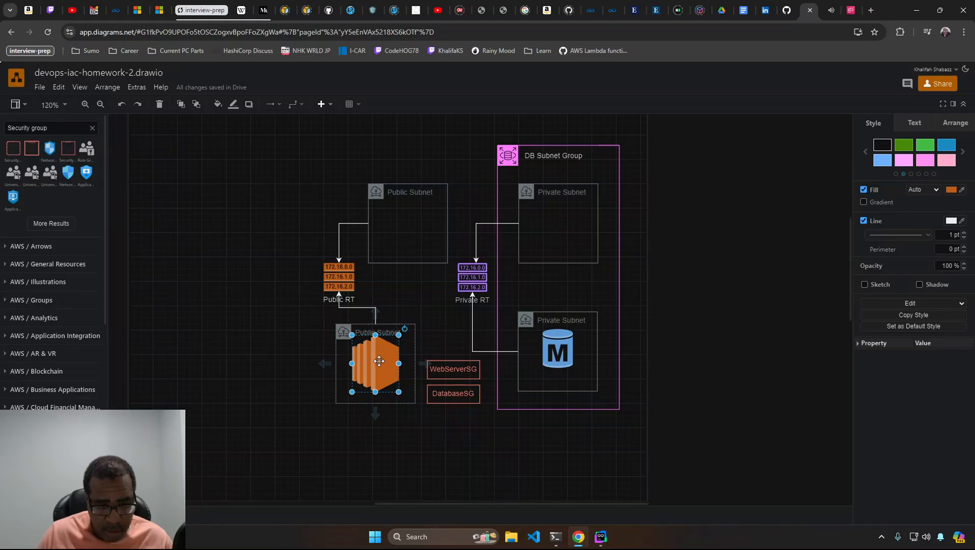
{"action": "left_click_drag", "start_coordinate": [379, 361], "coordinate": [333, 365]}
{"action": "left_click", "coordinate": [385, 362]}
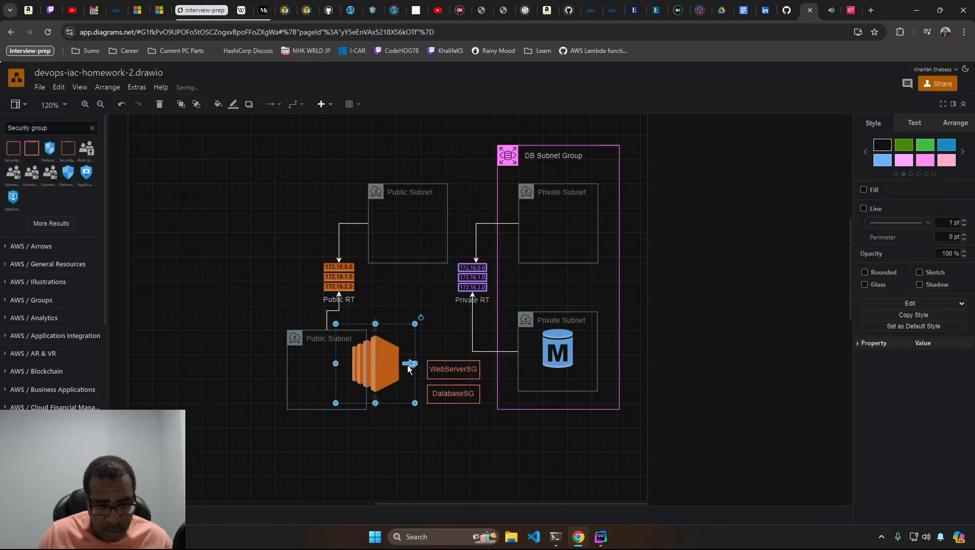
{"action": "key", "text": "ctrl+z"}
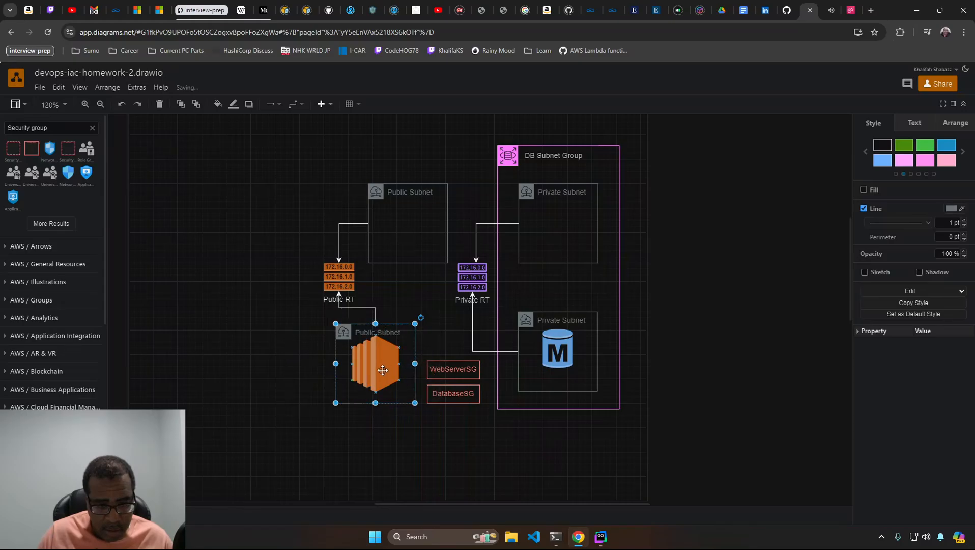
Step: Select the EC2 icon together with the lower Public Subnet and ungroup them
{"action": "left_click", "coordinate": [316, 356]}
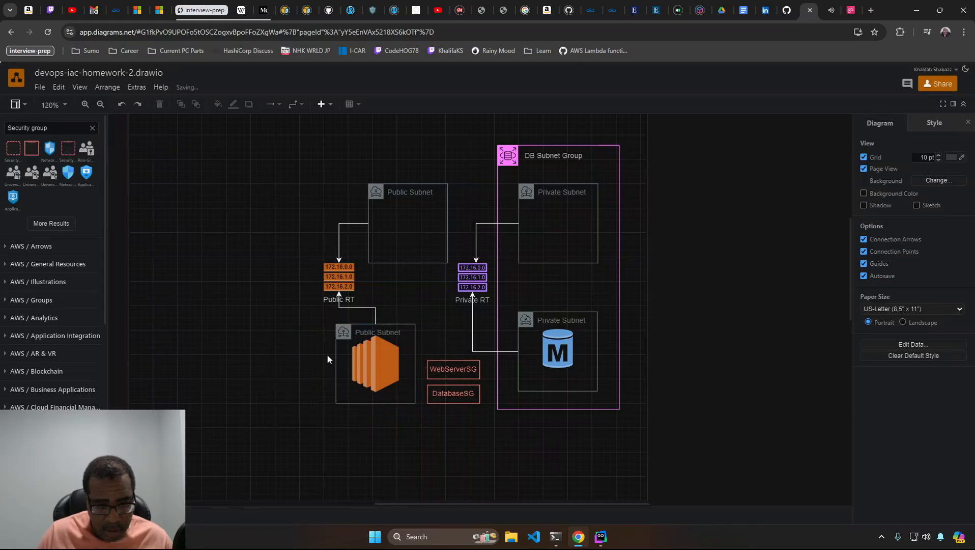
{"action": "left_click", "coordinate": [370, 358]}
{"action": "left_click_drag", "start_coordinate": [314, 319], "coordinate": [414, 425]}
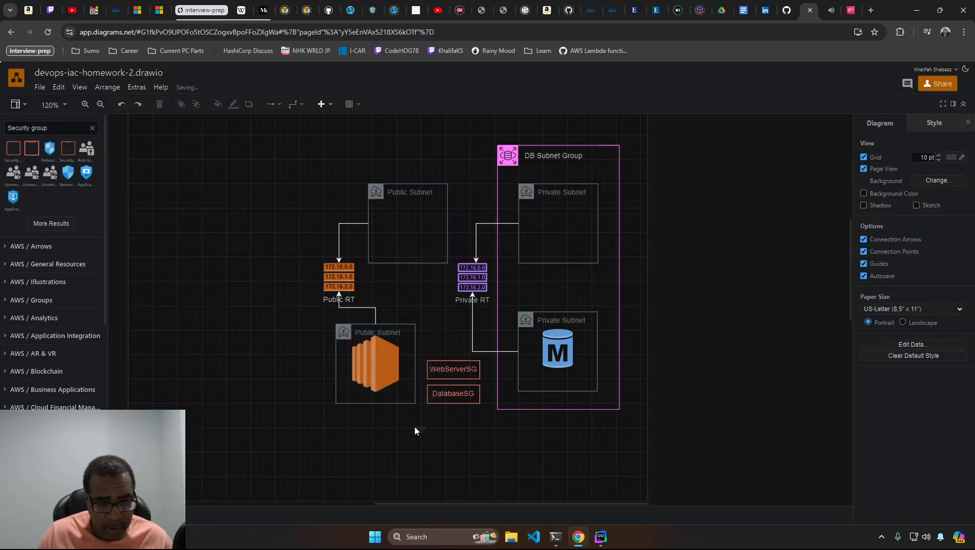
{"action": "left_click_drag", "start_coordinate": [297, 326], "coordinate": [414, 440]}
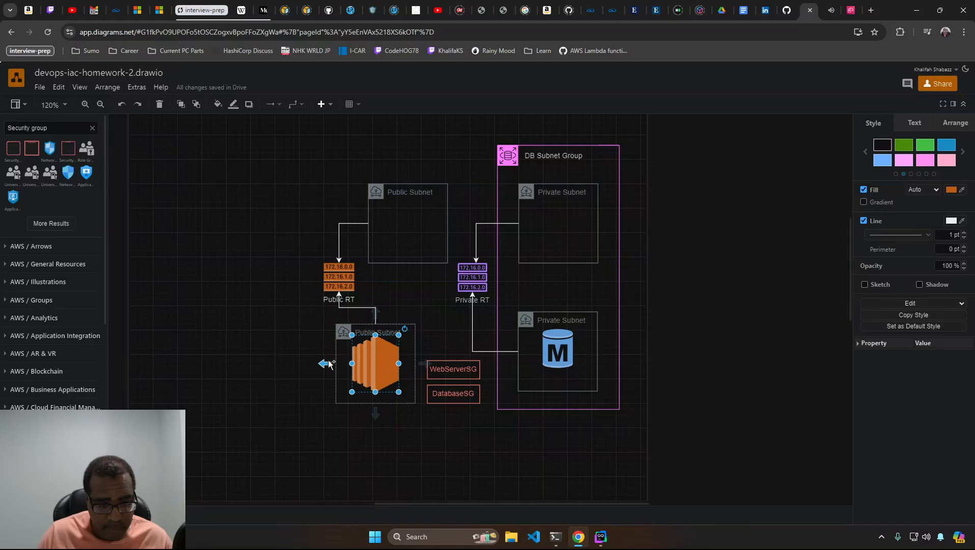
{"action": "left_click_drag", "start_coordinate": [303, 313], "coordinate": [418, 441]}
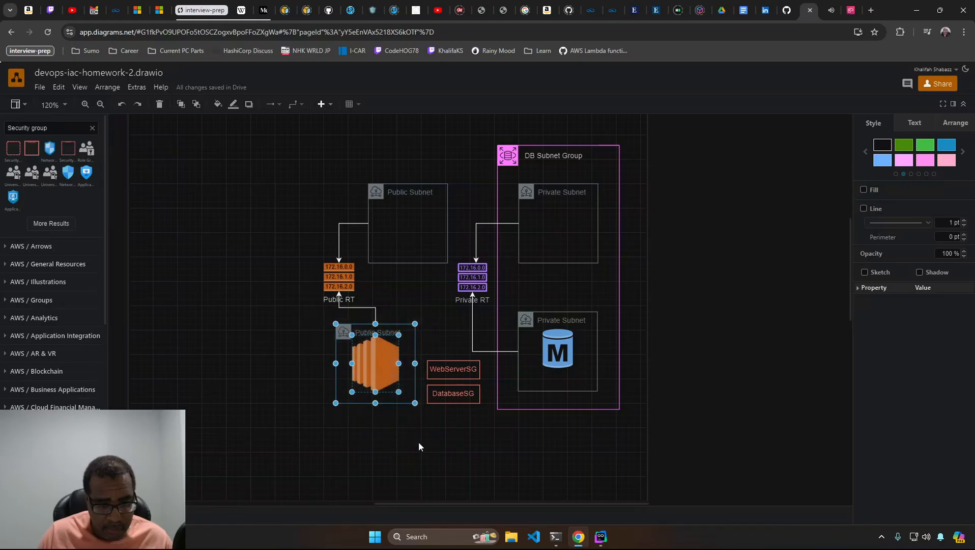
{"action": "left_click", "coordinate": [80, 87]}
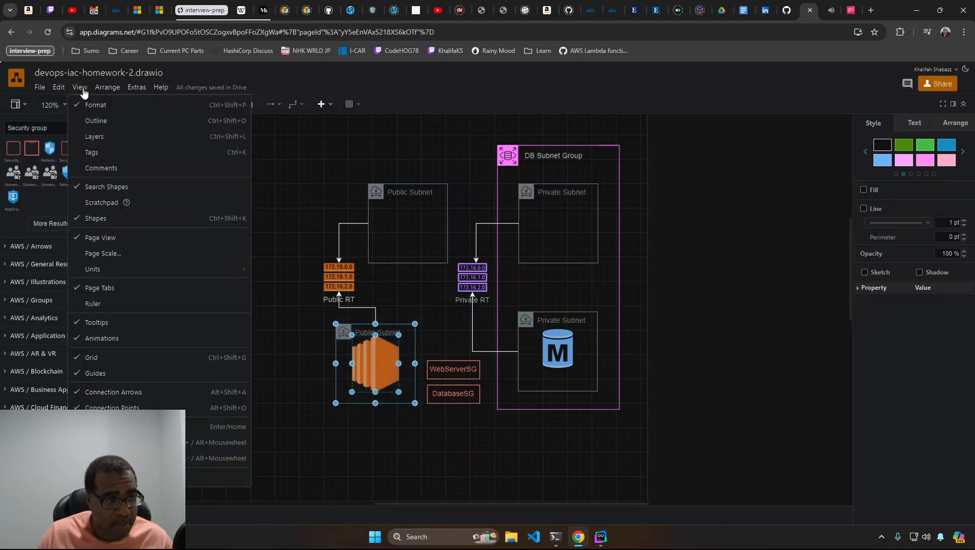
{"action": "mouse_move", "coordinate": [108, 87]}
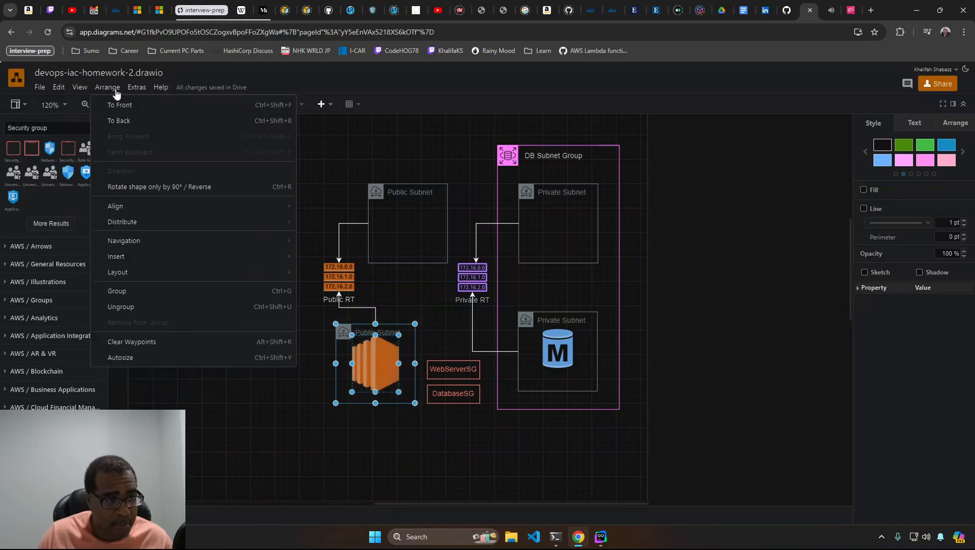
{"action": "left_click", "coordinate": [157, 311]}
{"action": "left_click", "coordinate": [250, 345]}
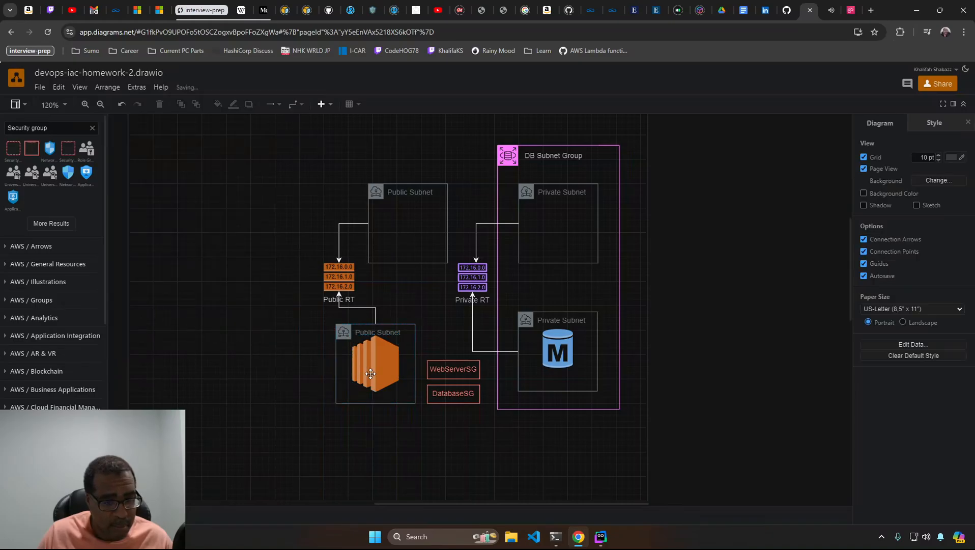
Step: Try to move the lower Public Subnet left together with the EC2 icon, and undo the move
{"action": "left_click", "coordinate": [370, 374]}
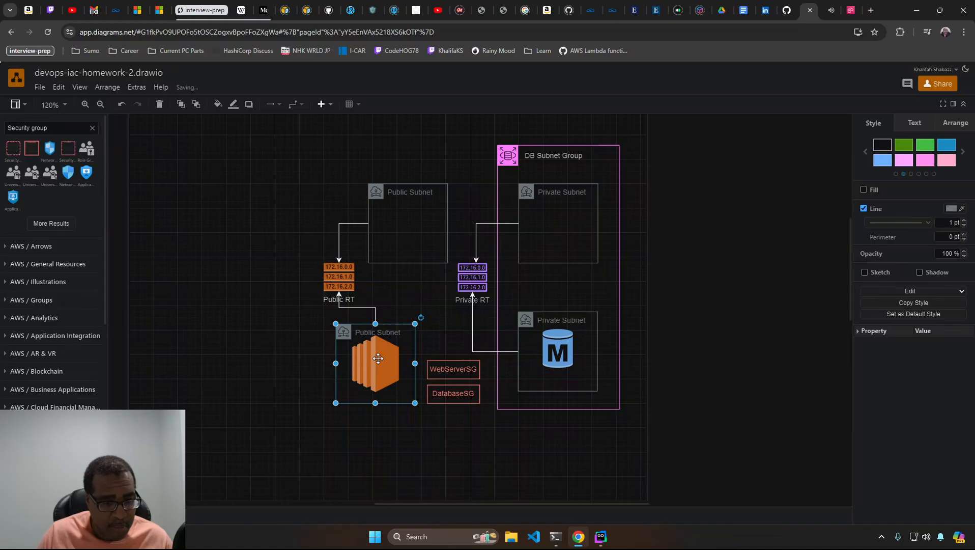
{"action": "left_click", "coordinate": [377, 359]}
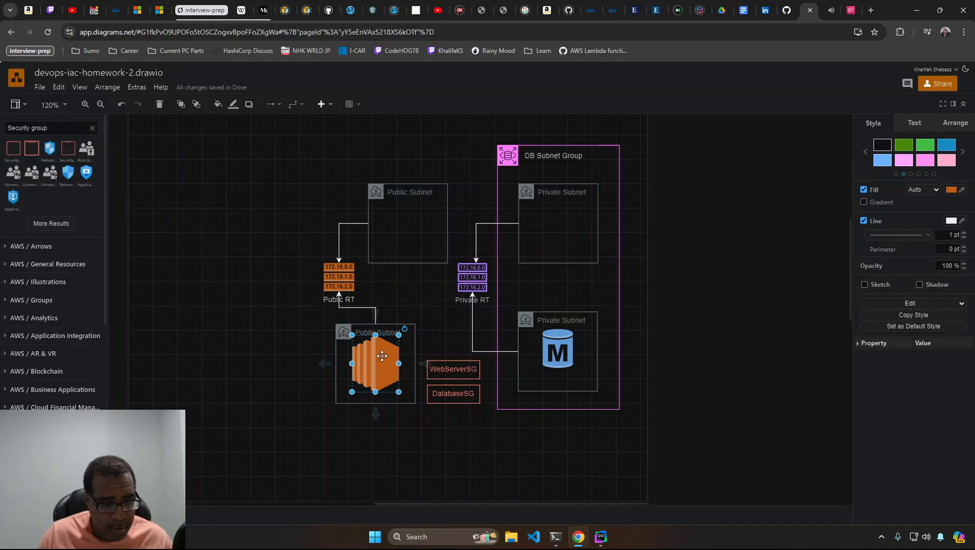
{"action": "left_click_drag", "start_coordinate": [338, 355], "coordinate": [271, 343]}
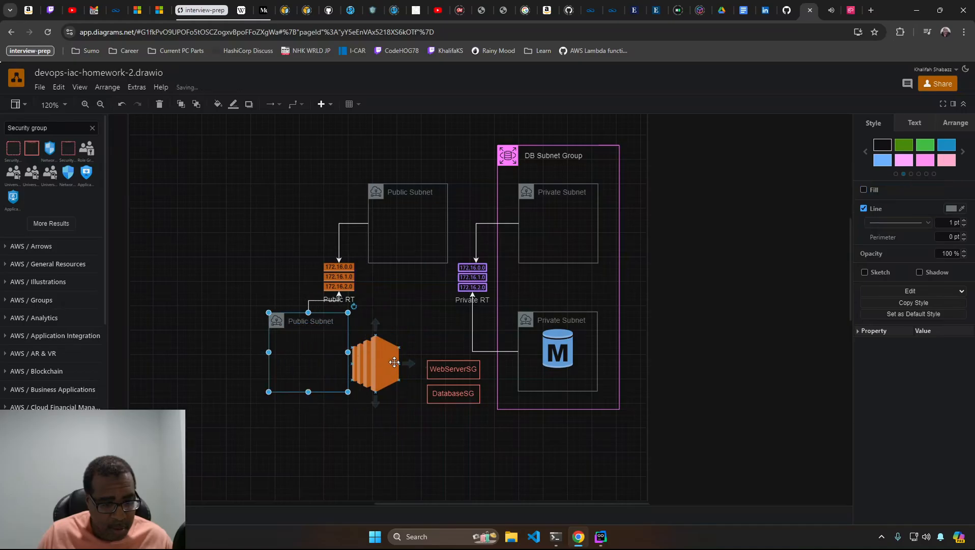
{"action": "key", "text": "ctrl+z"}
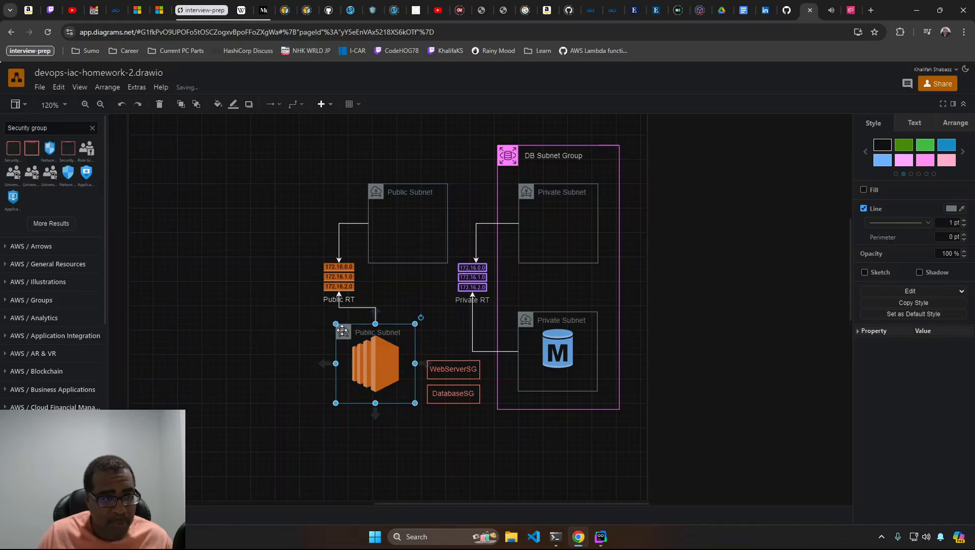
Step: Send the lower Public Subnet to the back, behind the EC2 icon
{"action": "left_click", "coordinate": [116, 89]}
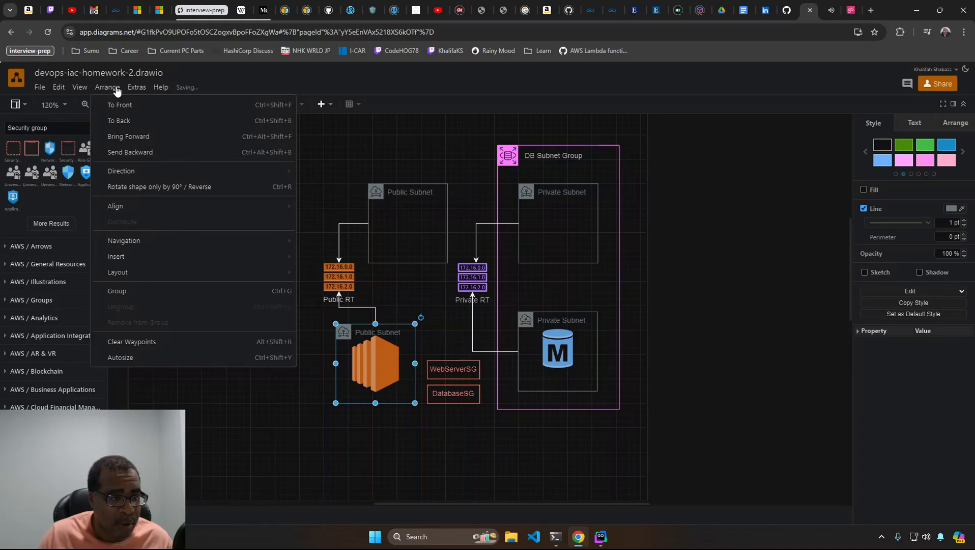
{"action": "left_click", "coordinate": [145, 121]}
{"action": "left_click", "coordinate": [390, 363]}
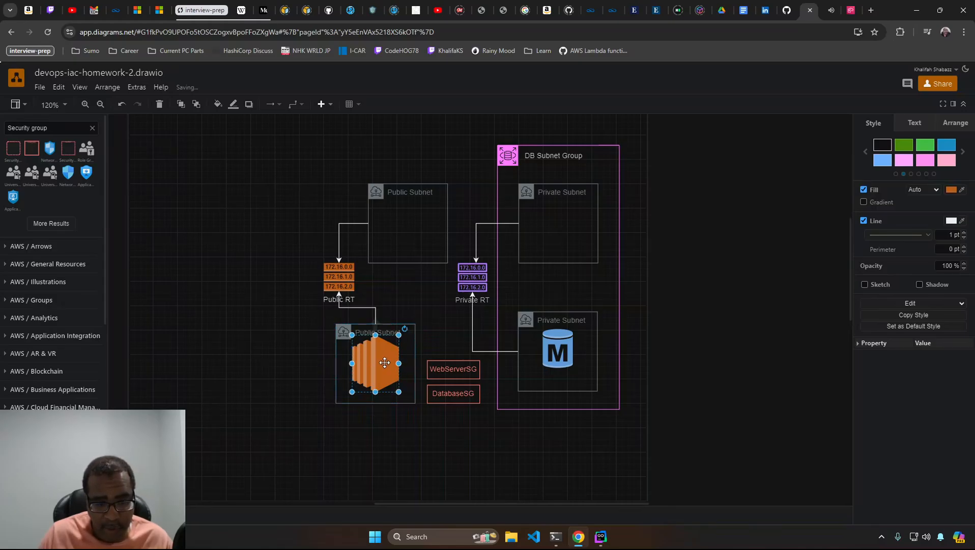
Step: Draw connectors from the EC2 icon to WebServerSG and from its bottom edge to DatabaseSG
{"action": "left_click_drag", "start_coordinate": [285, 311], "coordinate": [419, 422]}
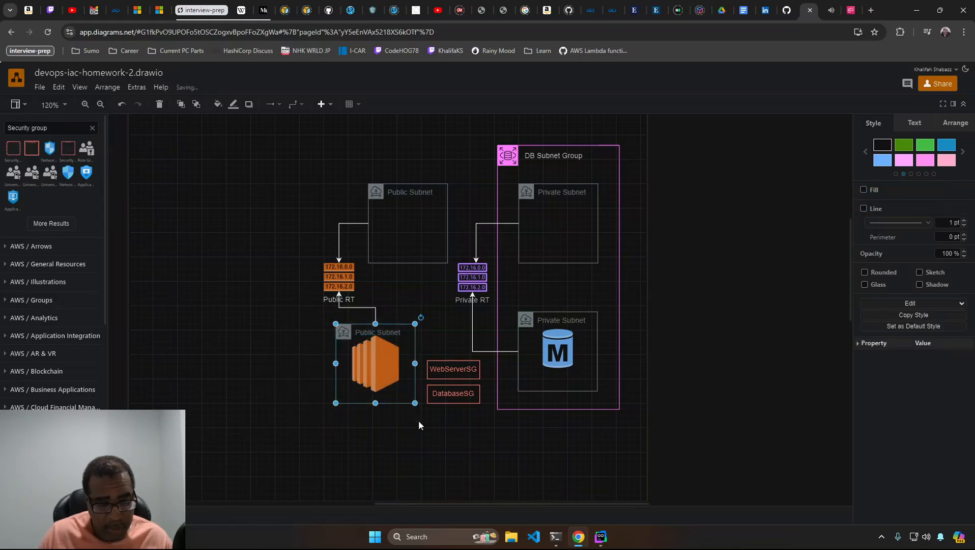
{"action": "left_click", "coordinate": [384, 366]}
{"action": "mouse_move", "coordinate": [407, 364]}
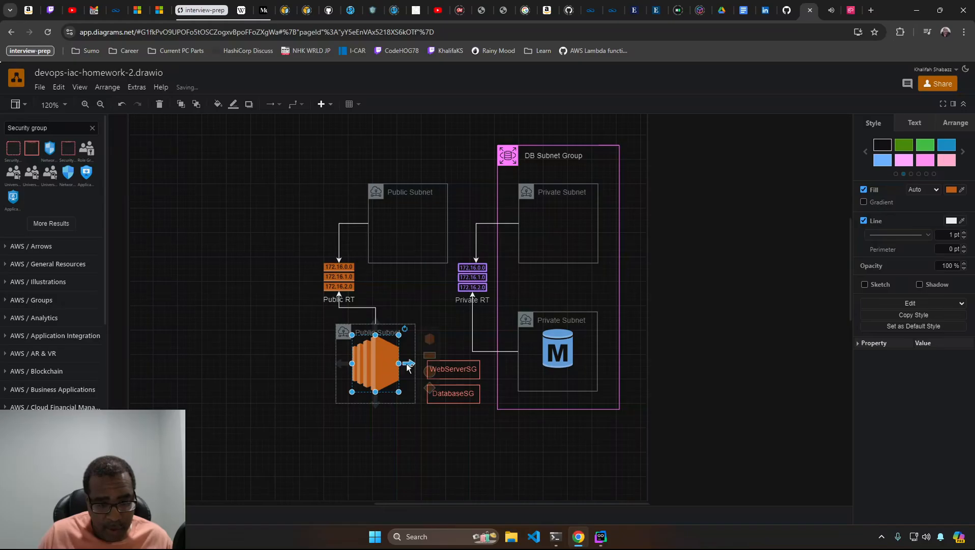
{"action": "left_click_drag", "start_coordinate": [409, 365], "coordinate": [426, 369]}
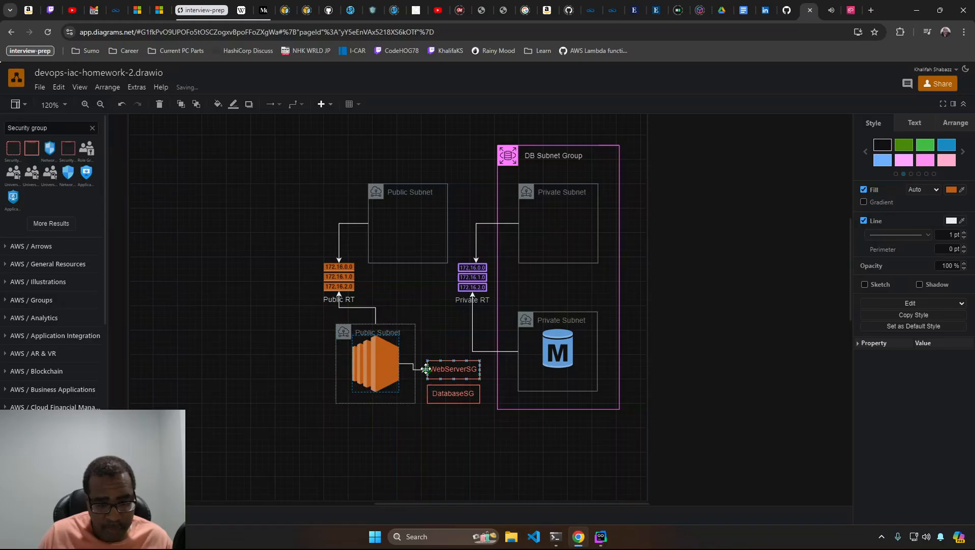
{"action": "left_click", "coordinate": [376, 365]}
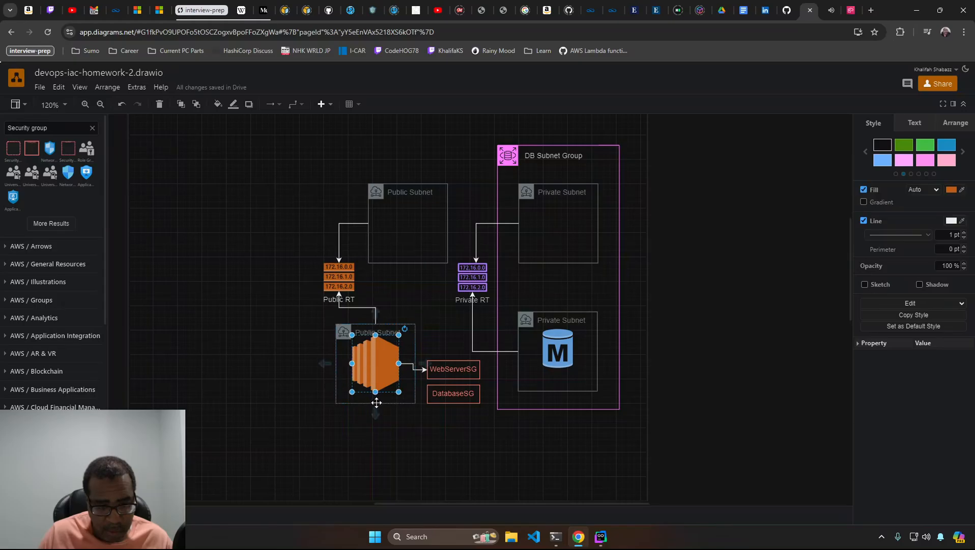
{"action": "left_click", "coordinate": [389, 446]}
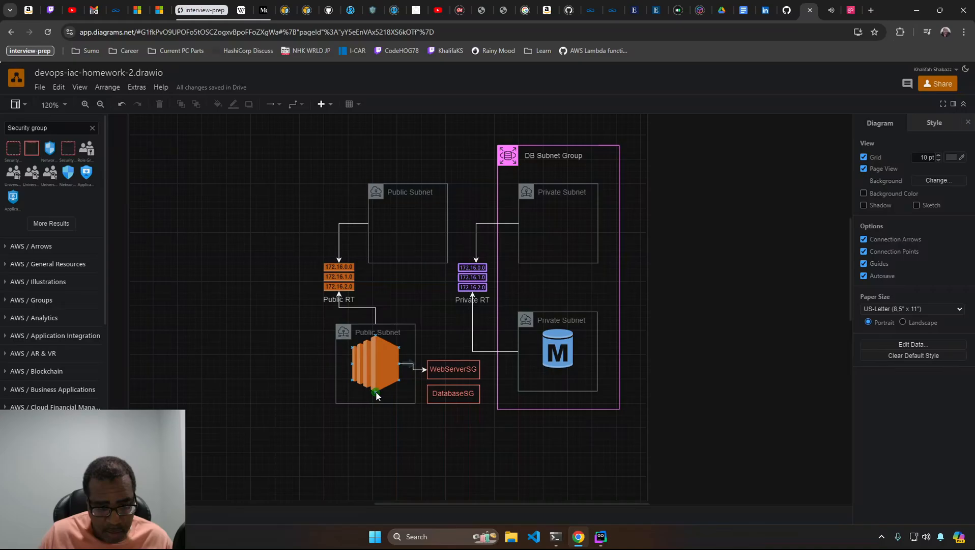
{"action": "left_click_drag", "start_coordinate": [376, 391], "coordinate": [431, 391]}
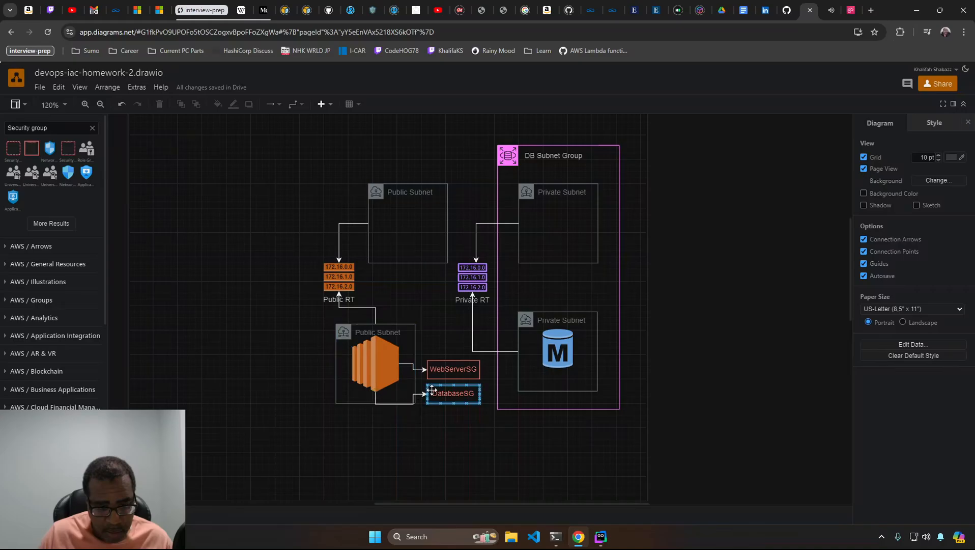
Step: Bring the lower Private Subnet inside the DB Subnet Group to the front
{"action": "left_click", "coordinate": [559, 359]}
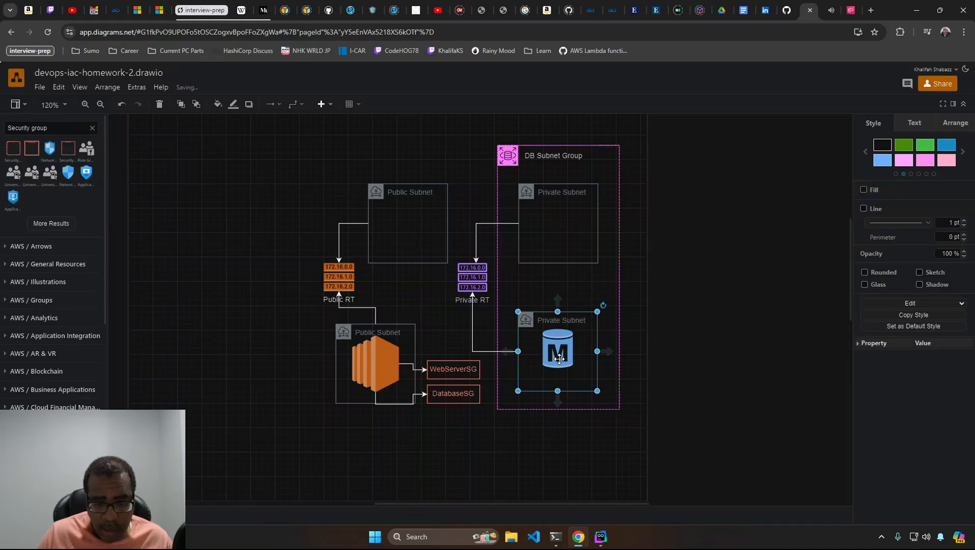
{"action": "left_click", "coordinate": [573, 313]}
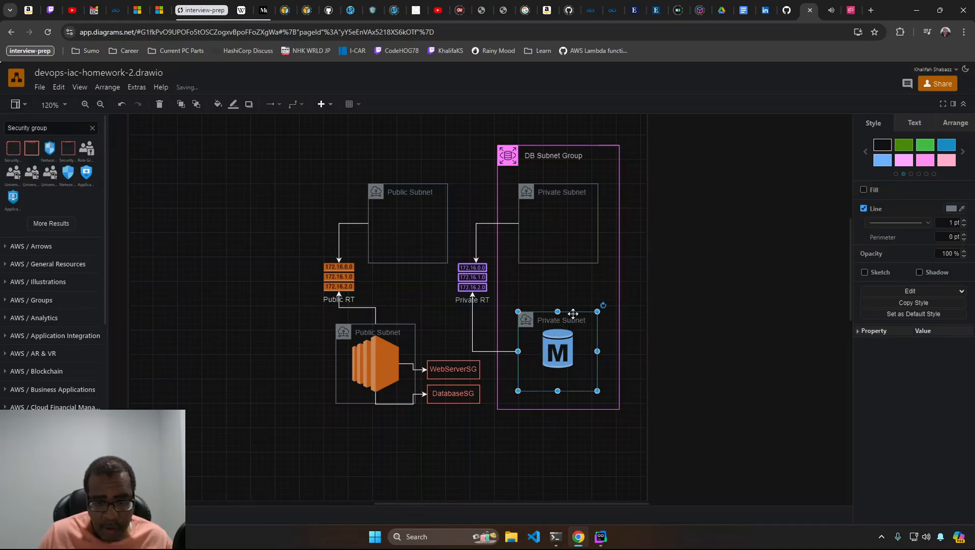
{"action": "left_click", "coordinate": [107, 87]}
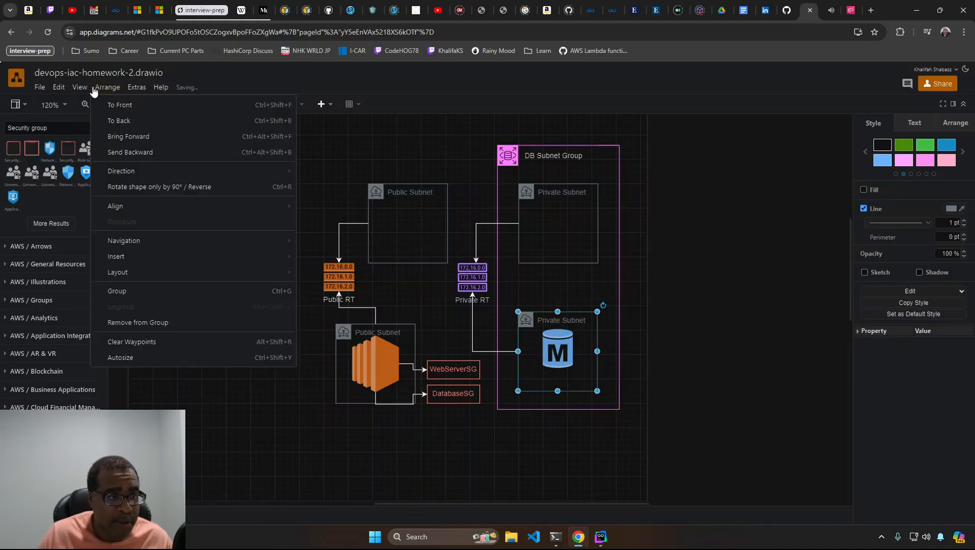
{"action": "left_click", "coordinate": [112, 106]}
Step: Draw a connector from the RDS database icon in the lower Private Subnet to DatabaseSG
{"action": "left_click", "coordinate": [552, 346]}
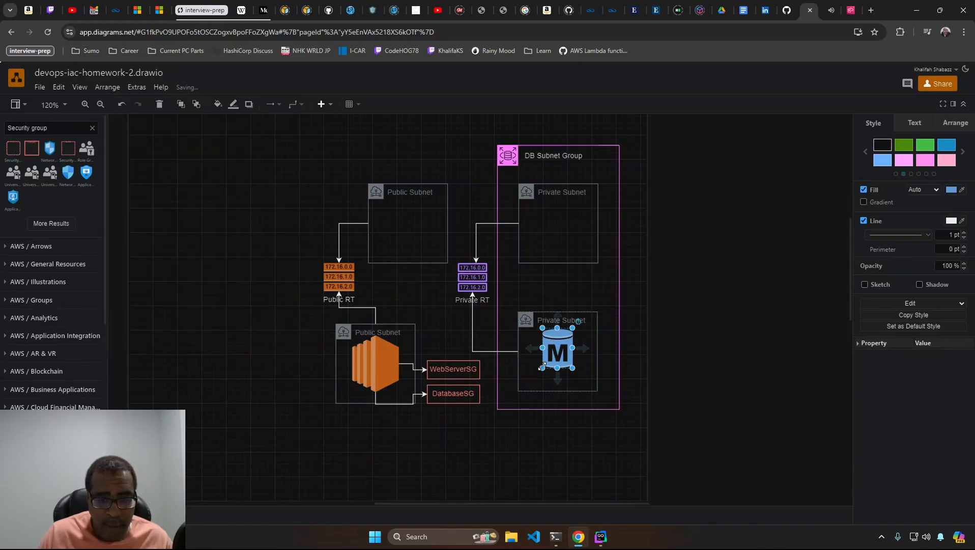
{"action": "left_click_drag", "start_coordinate": [531, 348], "coordinate": [476, 398]}
{"action": "key", "text": "ctrl+z"}
{"action": "left_click", "coordinate": [559, 362]}
{"action": "left_click", "coordinate": [491, 427]}
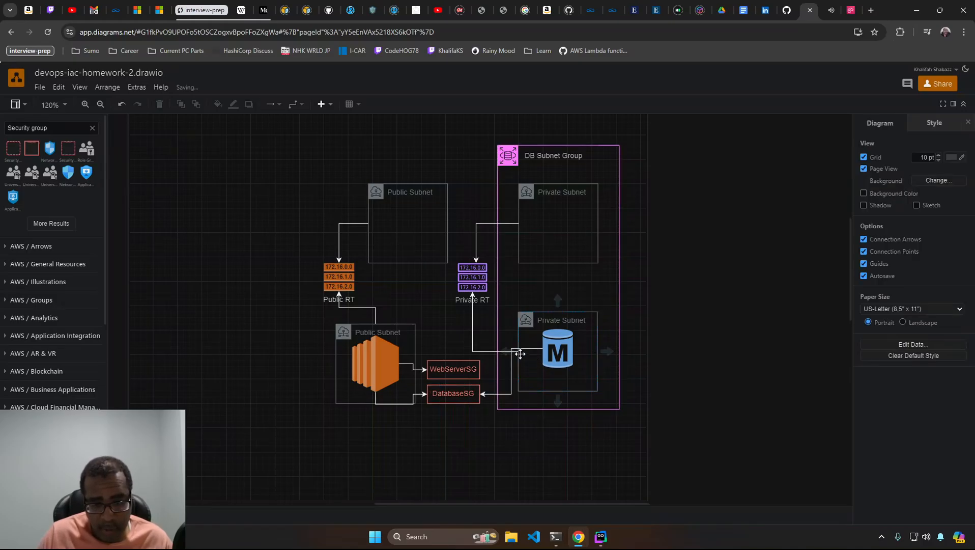
Step: Reattach the start of the DatabaseSG connector to the bottom edge of the RDS database icon
{"action": "left_click", "coordinate": [508, 369]}
{"action": "left_click_drag", "start_coordinate": [508, 370], "coordinate": [558, 377]}
{"action": "left_click", "coordinate": [619, 468]}
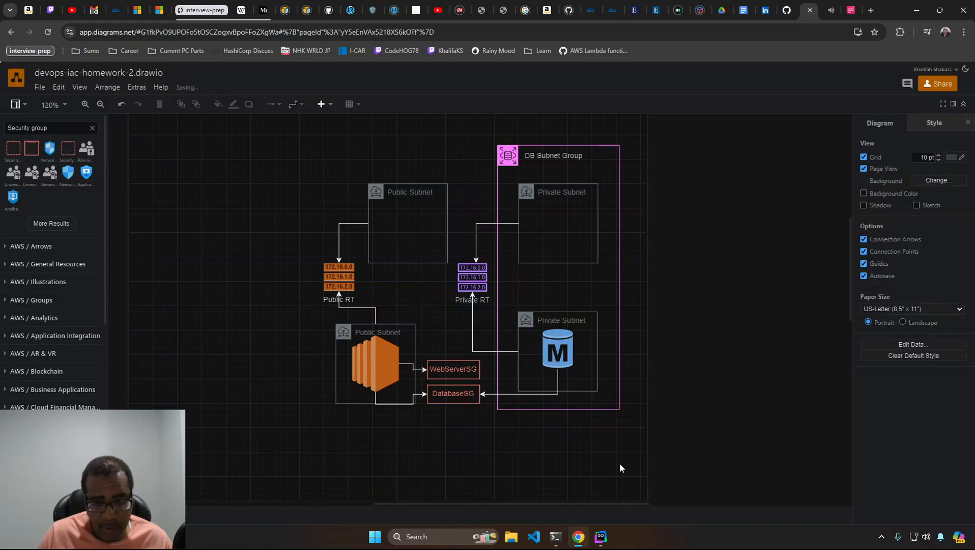
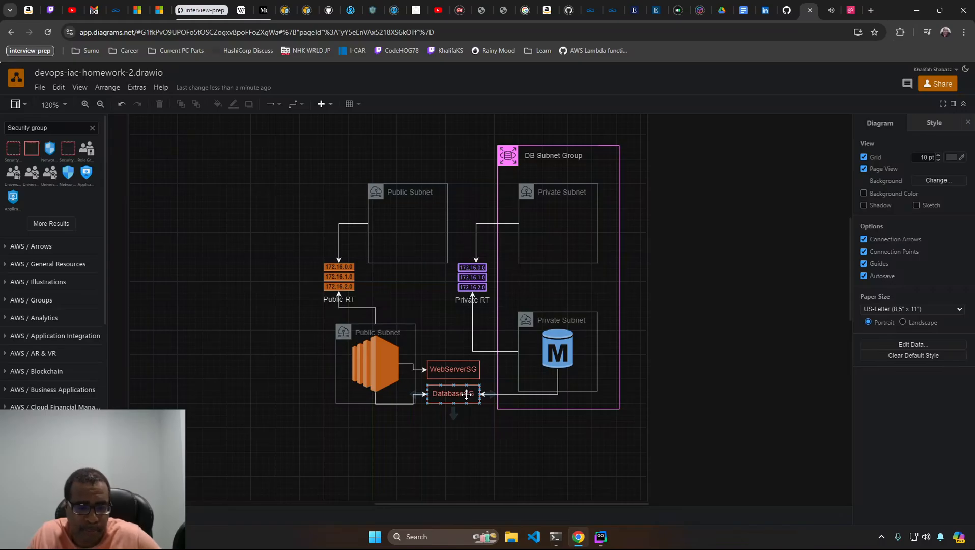
{"action": "left_click", "coordinate": [553, 357]}
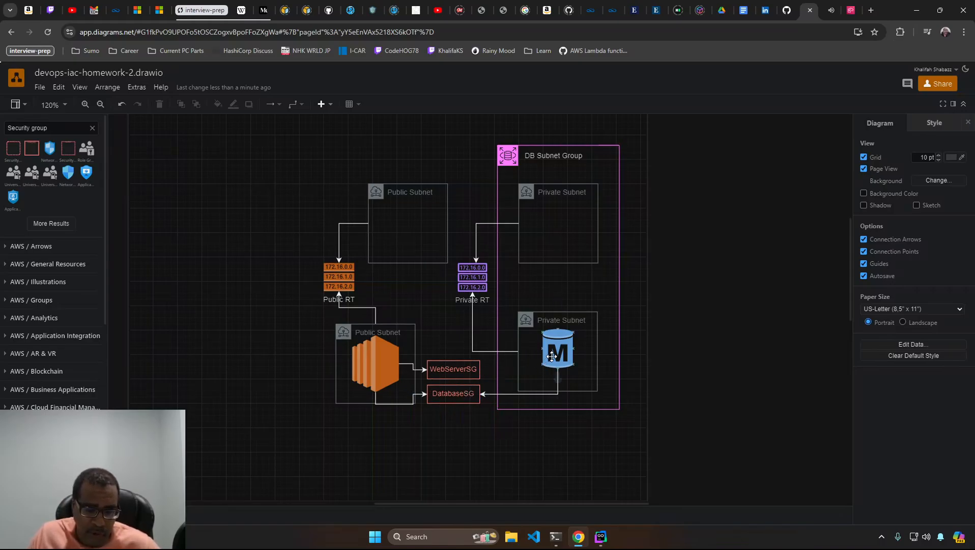
{"action": "left_click", "coordinate": [474, 393]}
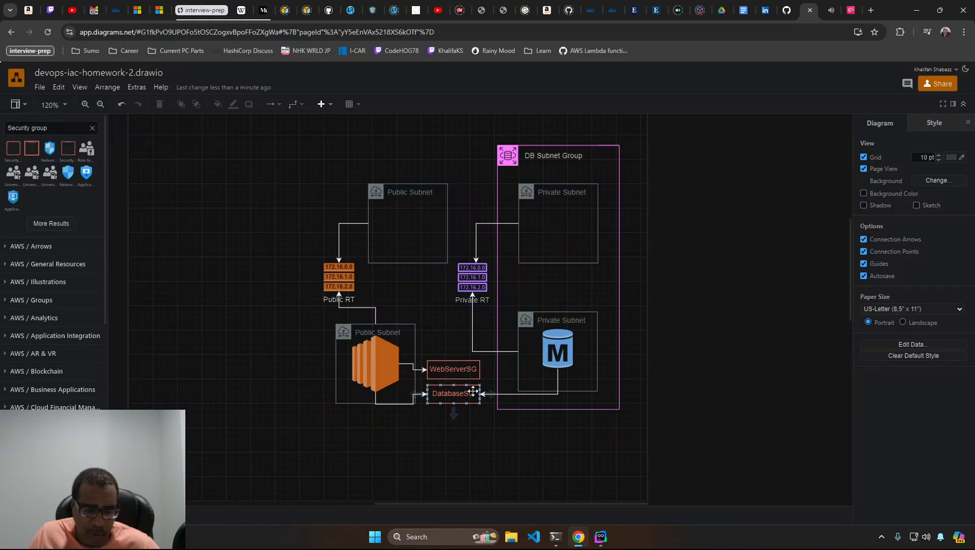
{"action": "left_click", "coordinate": [371, 366]}
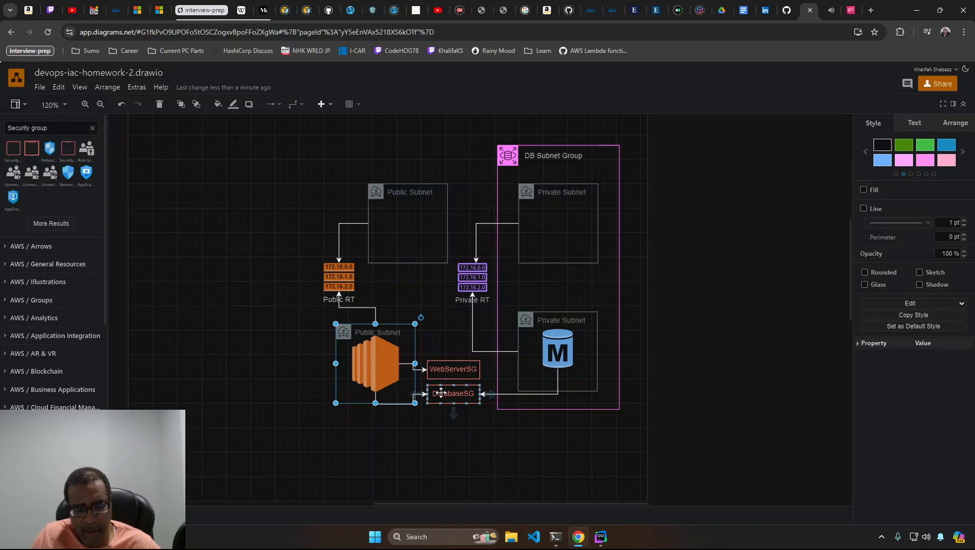
Step: Label the RDS database icon in the lower Private Subnet MySQL
{"action": "double_click", "coordinate": [551, 350]}
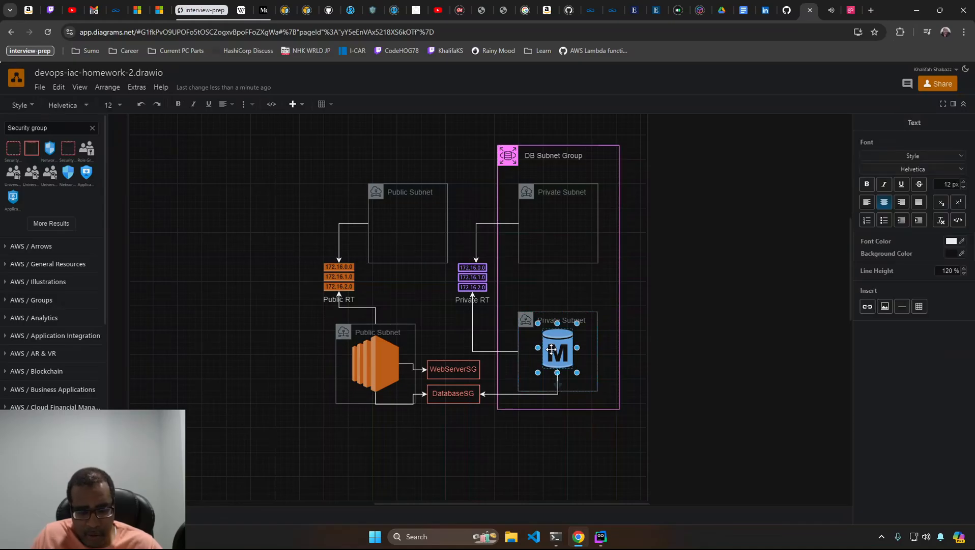
{"action": "type", "text": "MySQL"}
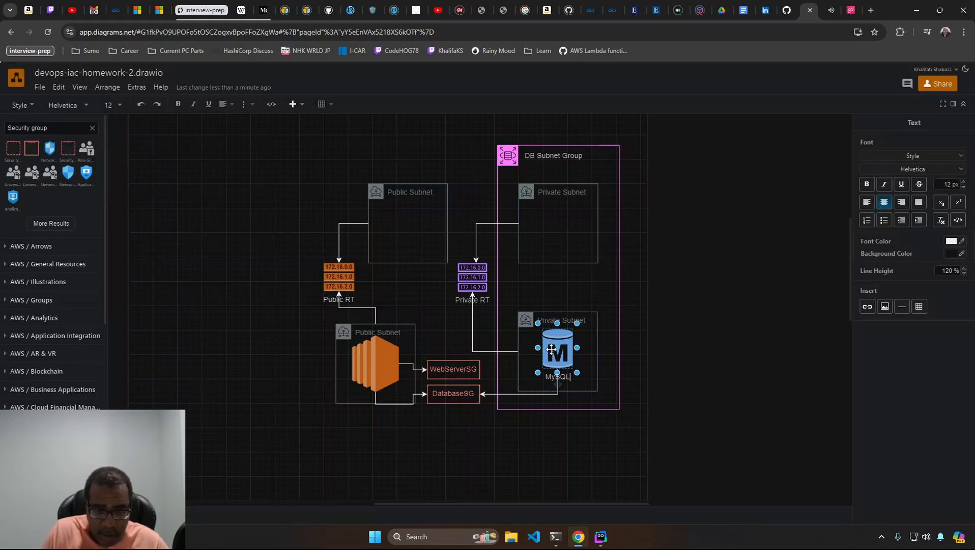
{"action": "left_click", "coordinate": [646, 336]}
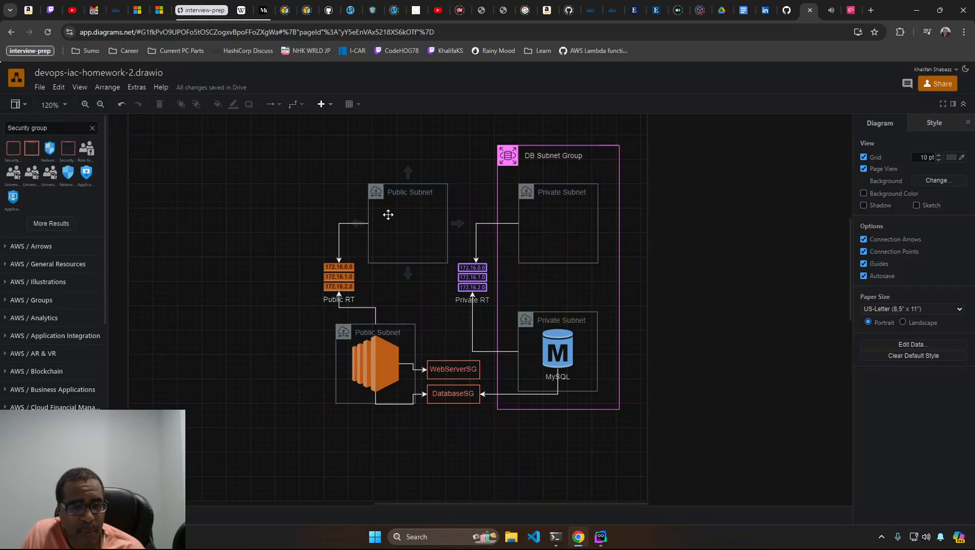
Step: Move the upper Public Subnet left so it lines up above the lower one, and shift the Public RT left beside them
{"action": "left_click_drag", "start_coordinate": [388, 215], "coordinate": [361, 209]}
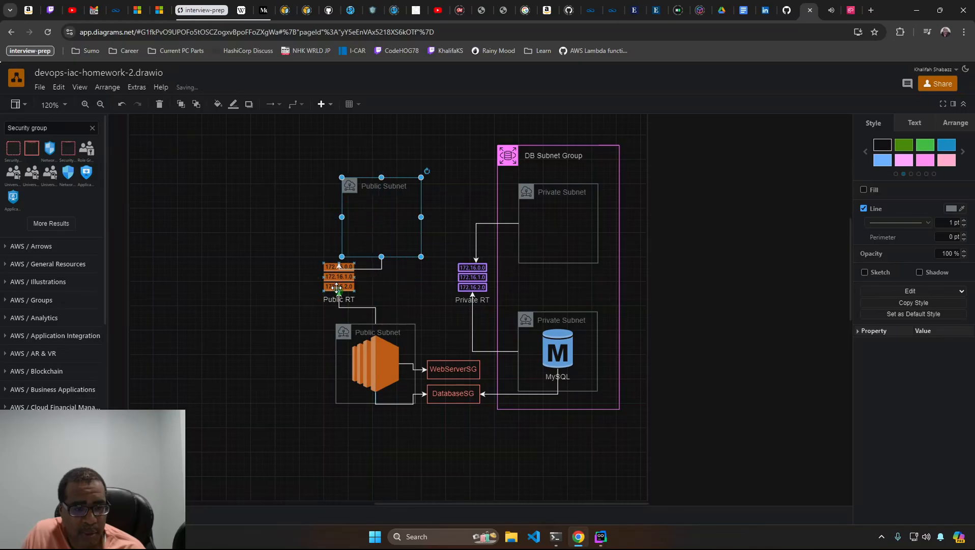
{"action": "left_click_drag", "start_coordinate": [339, 284], "coordinate": [314, 284]}
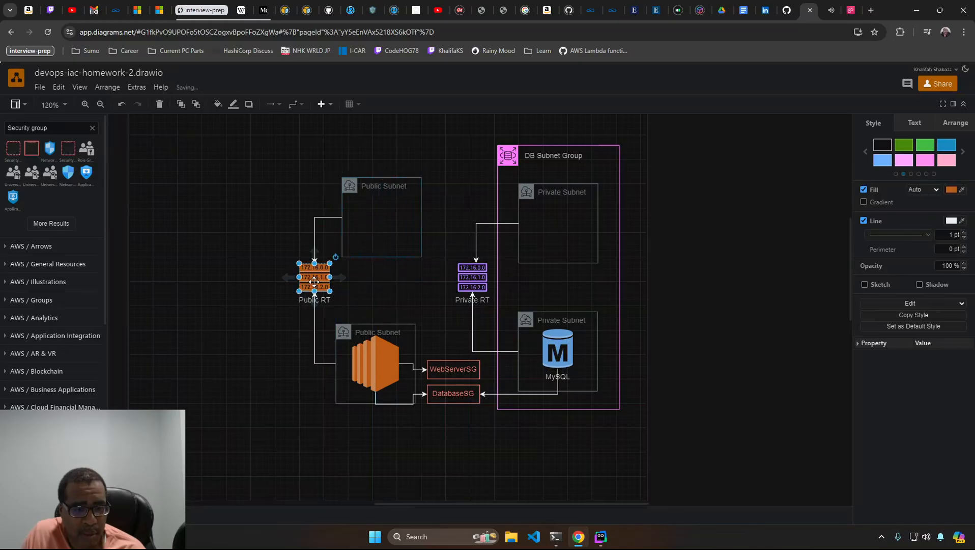
{"action": "left_click_drag", "start_coordinate": [374, 254], "coordinate": [365, 234]}
{"action": "left_click", "coordinate": [297, 180]}
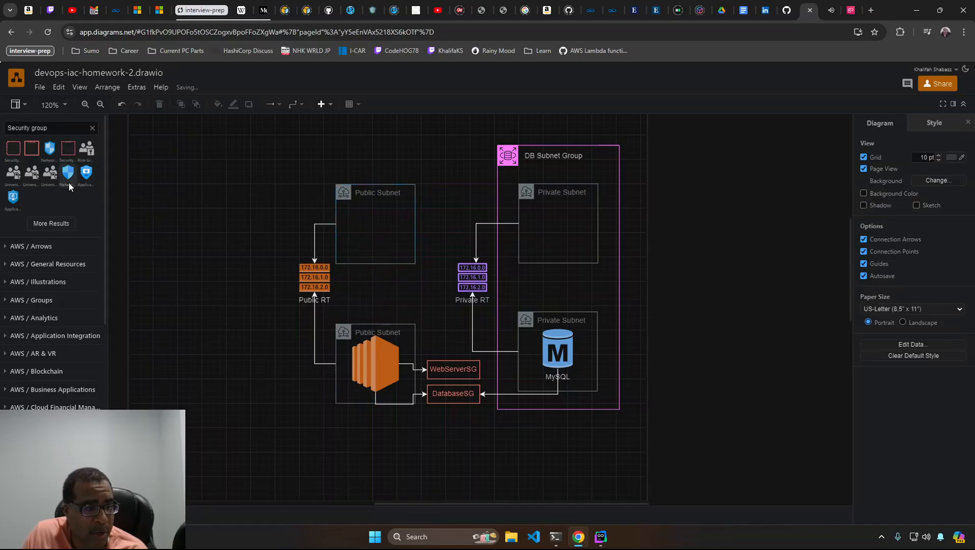
Step: Search the shape library for Internet gateway
{"action": "triple_click", "coordinate": [48, 128]}
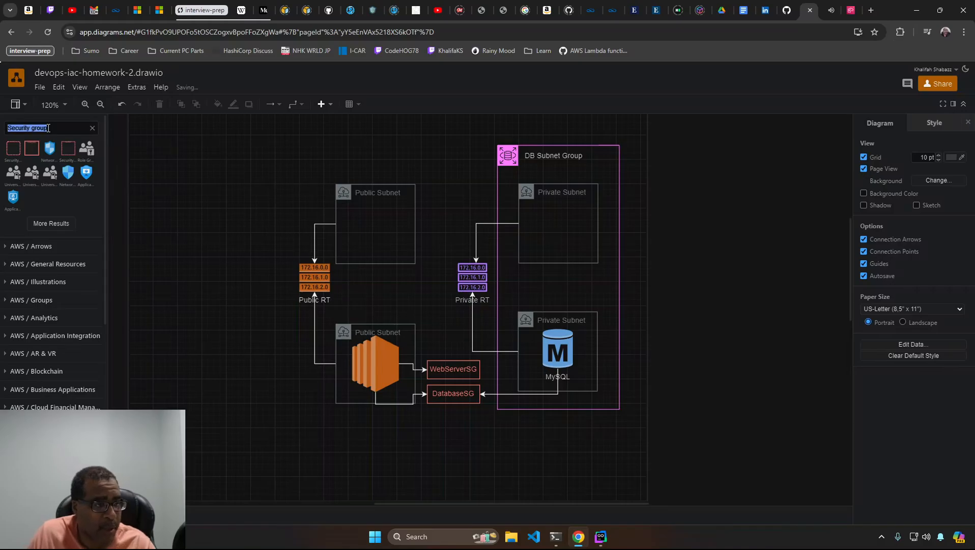
{"action": "type", "text": "Interne"}
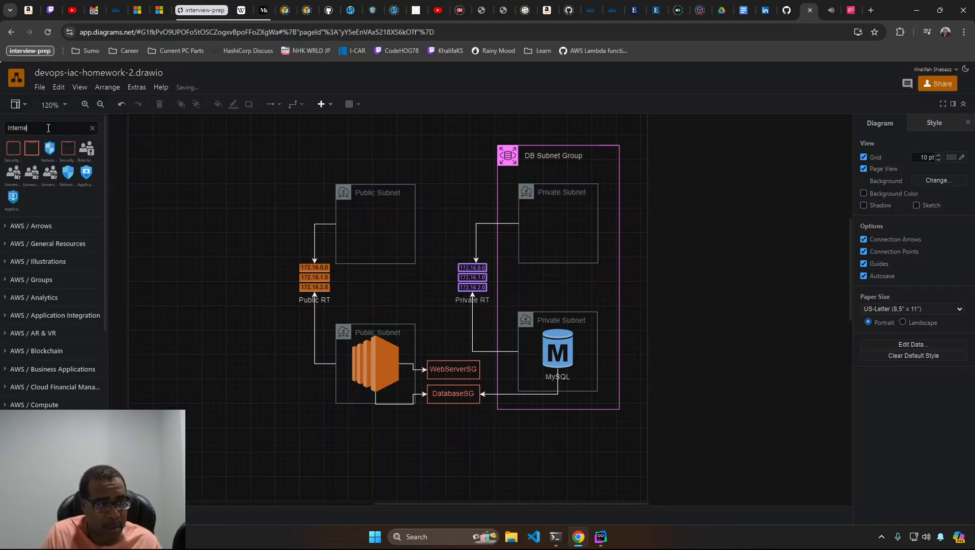
{"action": "type", "text": "tg1"}
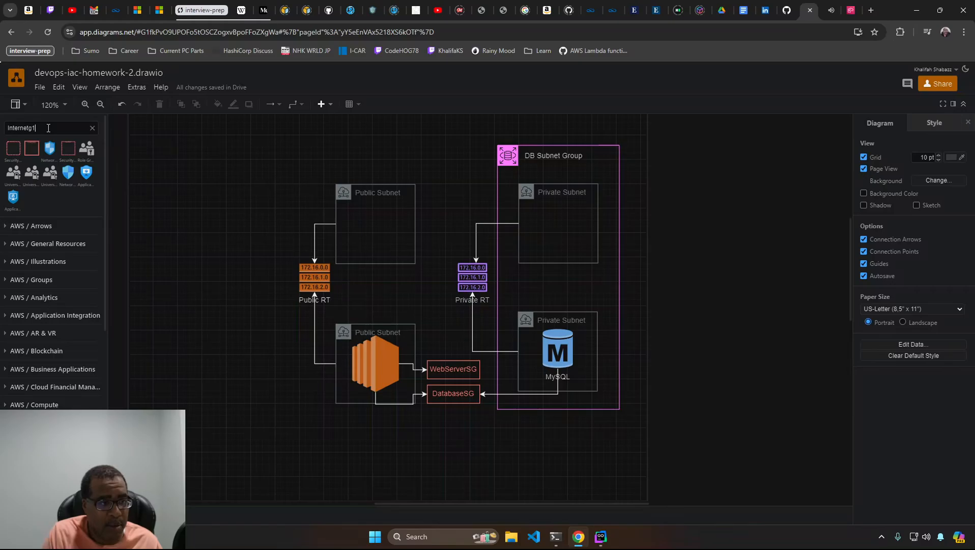
{"action": "key", "text": "BackSpace"}
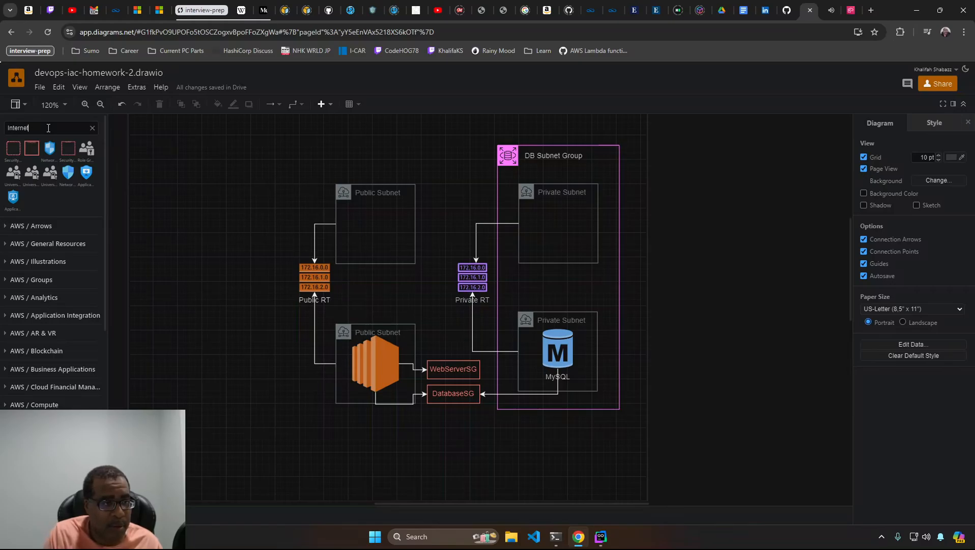
{"action": "key", "text": "BackSpace"}
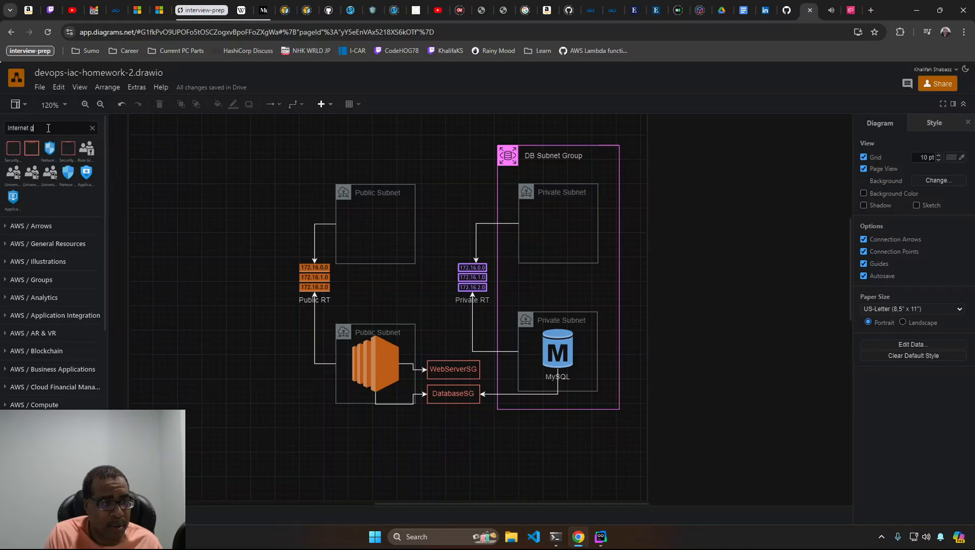
{"action": "type", "text": "gateway"}
{"action": "key", "text": "Return"}
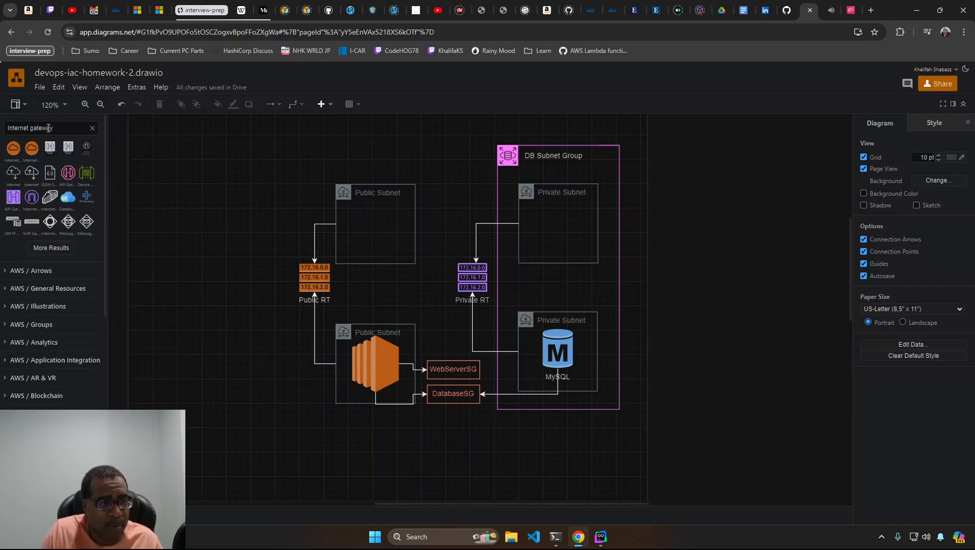
Step: Place the orange Internet Gateway icon to the left of the Public RT and draw a connector from the Public RT to it
{"action": "mouse_move", "coordinate": [12, 155]}
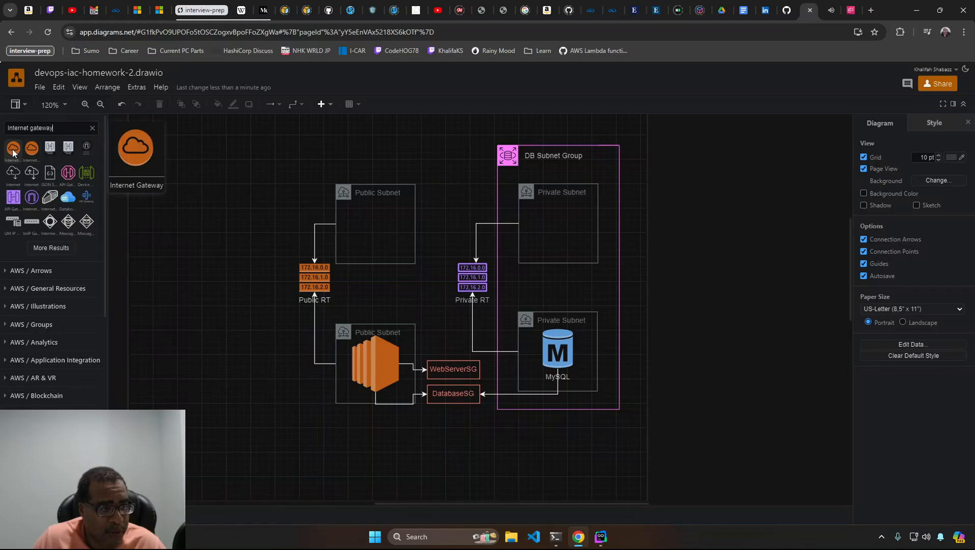
{"action": "left_click_drag", "start_coordinate": [13, 154], "coordinate": [260, 291]}
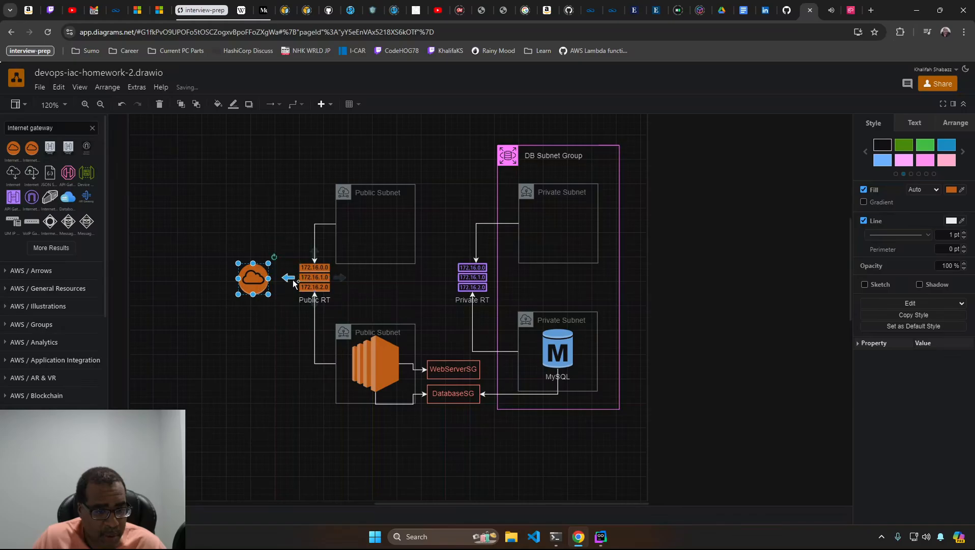
{"action": "left_click_drag", "start_coordinate": [287, 277], "coordinate": [272, 282]}
{"action": "left_click", "coordinate": [278, 316]}
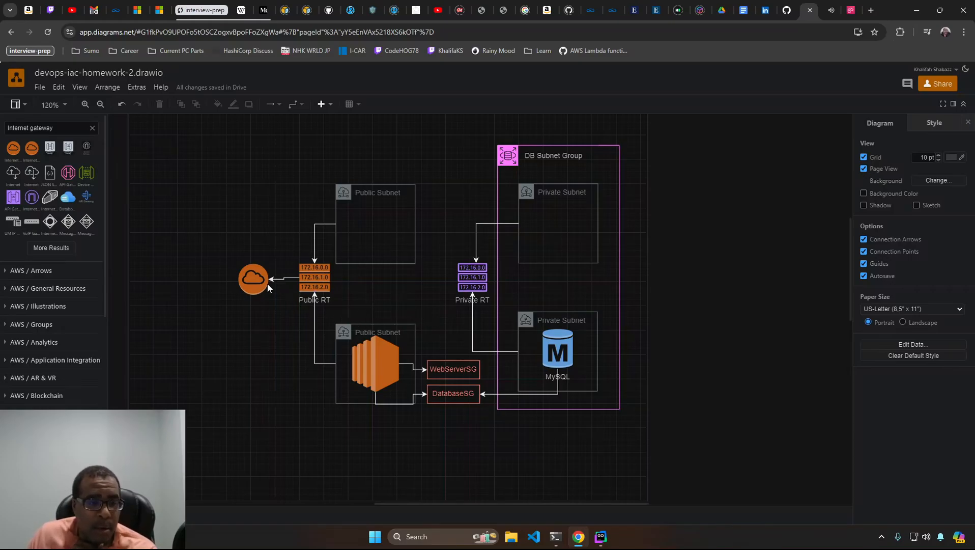
{"action": "mouse_move", "coordinate": [323, 282]}
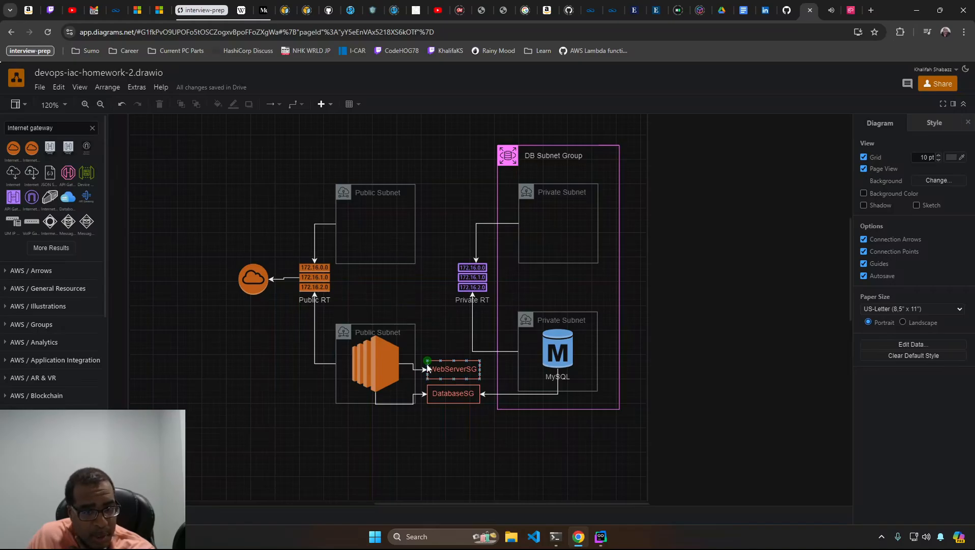
{"action": "mouse_move", "coordinate": [475, 276]}
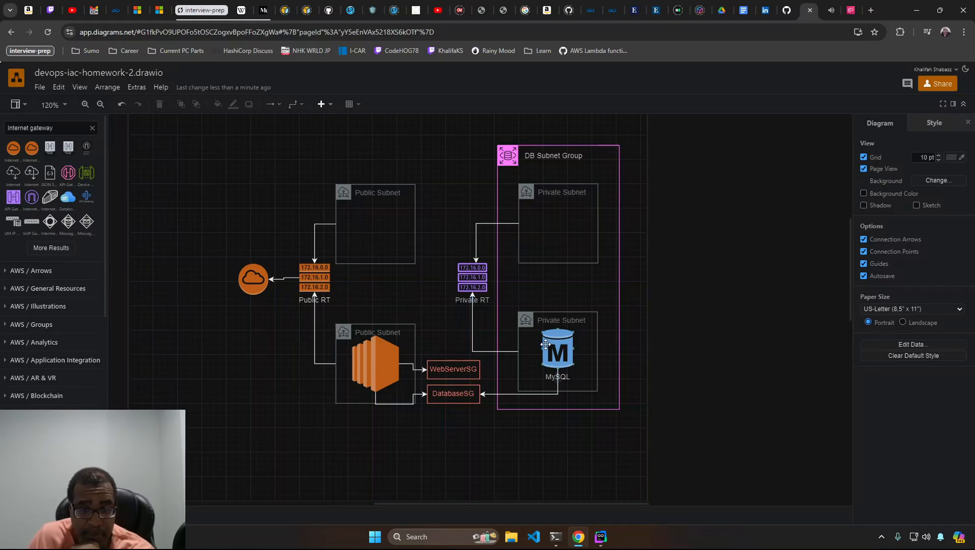
{"action": "left_click", "coordinate": [497, 329]}
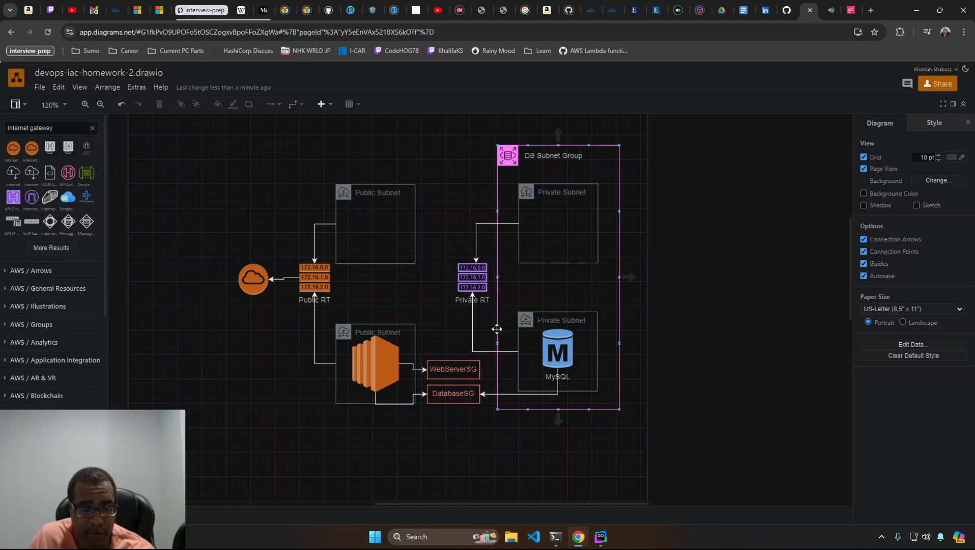
{"action": "left_click", "coordinate": [401, 321]}
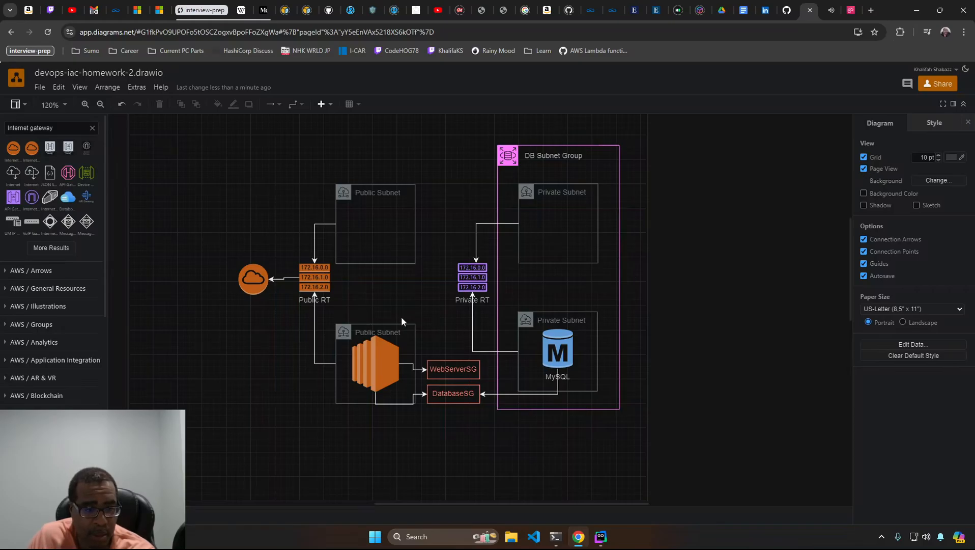
{"action": "mouse_move", "coordinate": [246, 292]}
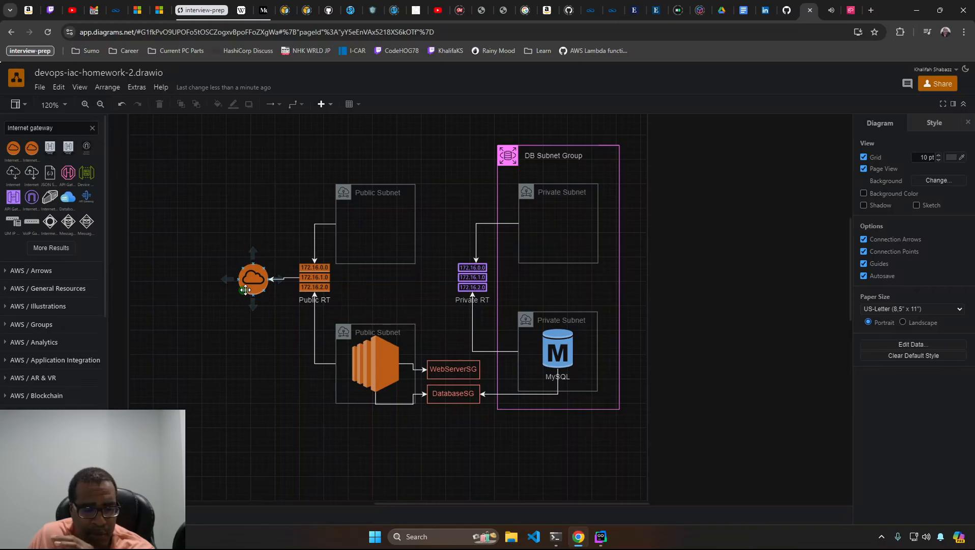
Step: Switch to the code editor and review the VPC, internet gateway, route tables and gateway route in homework-2-network.yaml
{"action": "left_click", "coordinate": [600, 536]}
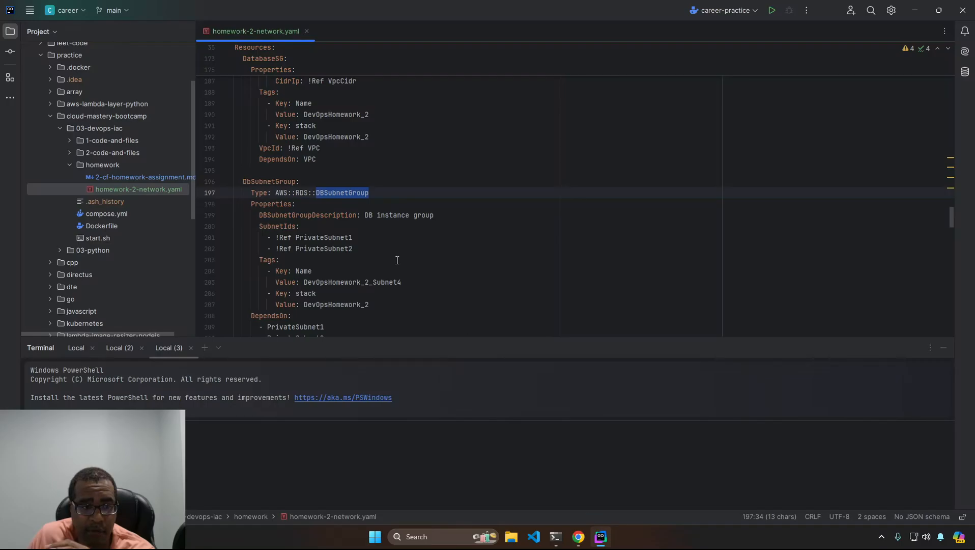
{"action": "scroll", "coordinate": [360, 213], "scroll_direction": "up", "scroll_amount": 5}
{"action": "scroll", "coordinate": [360, 213], "scroll_direction": "up", "scroll_amount": 20}
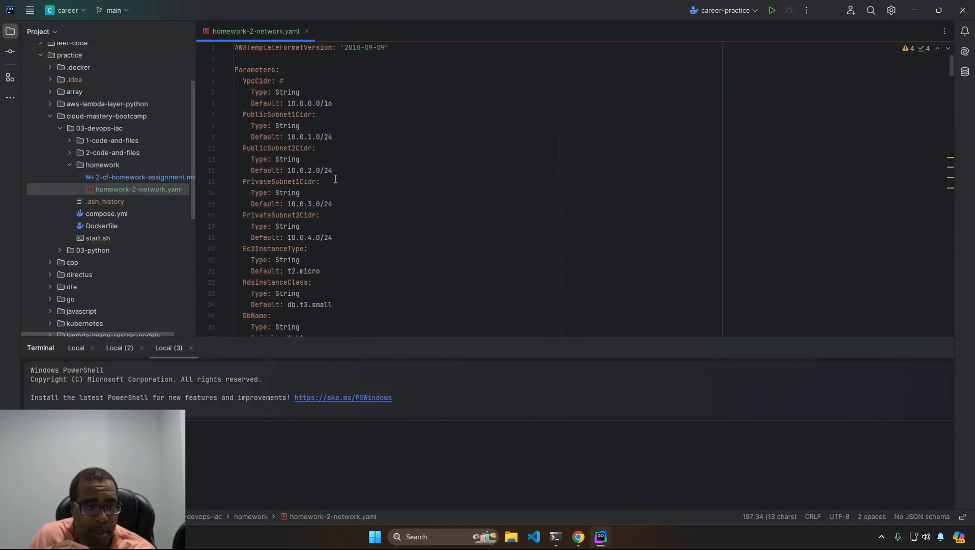
{"action": "scroll", "coordinate": [296, 167], "scroll_direction": "down", "scroll_amount": 4}
{"action": "scroll", "coordinate": [295, 167], "scroll_direction": "down", "scroll_amount": 3}
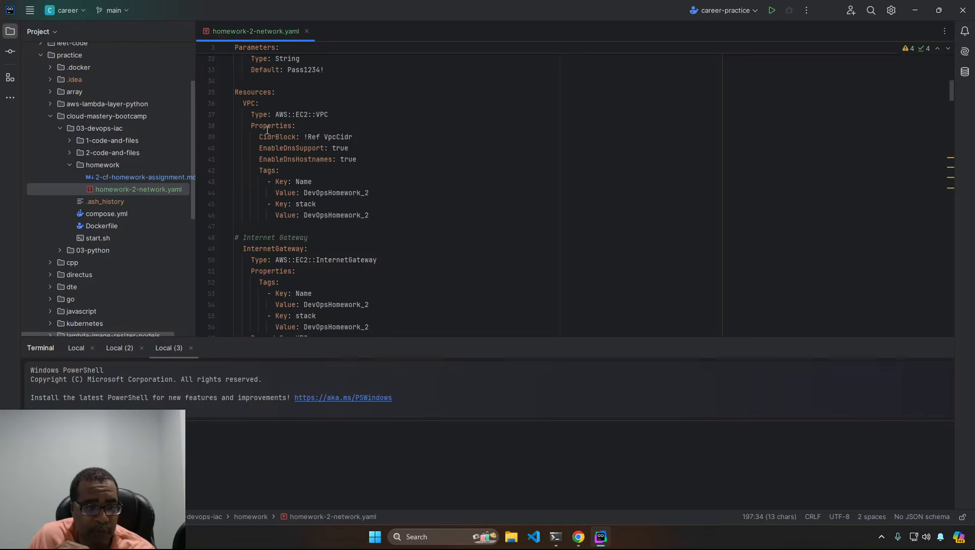
{"action": "scroll", "coordinate": [300, 230], "scroll_direction": "down", "scroll_amount": 7}
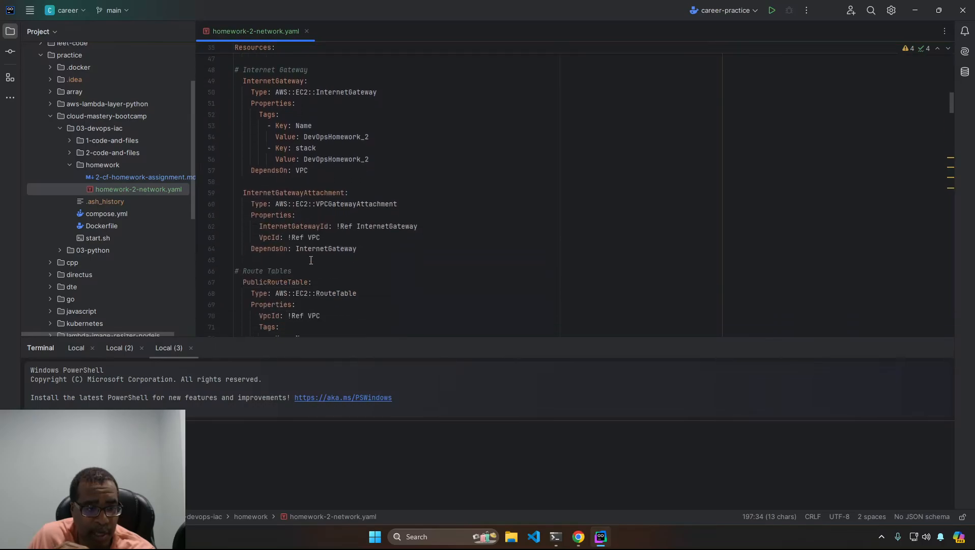
{"action": "scroll", "coordinate": [311, 261], "scroll_direction": "down", "scroll_amount": 8}
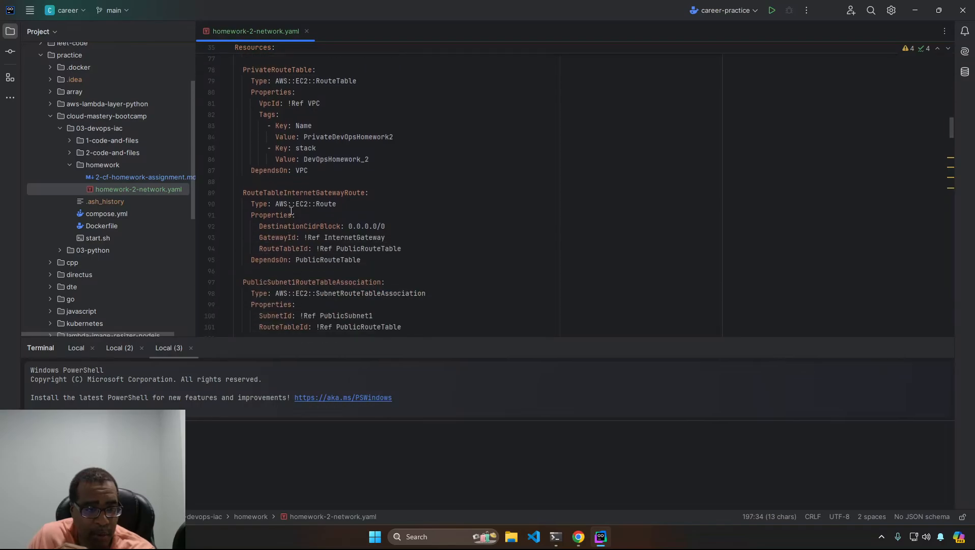
{"action": "scroll", "coordinate": [314, 212], "scroll_direction": "down", "scroll_amount": 1}
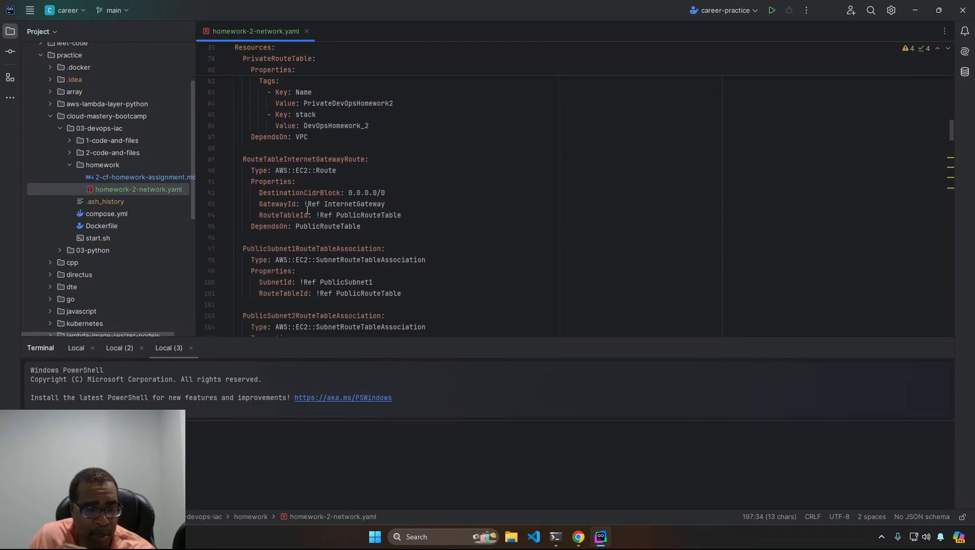
Step: Check which route table each public and private subnet is associated with in the SubnetRouteTableAssociation resources
{"action": "scroll", "coordinate": [308, 210], "scroll_direction": "down", "scroll_amount": 3}
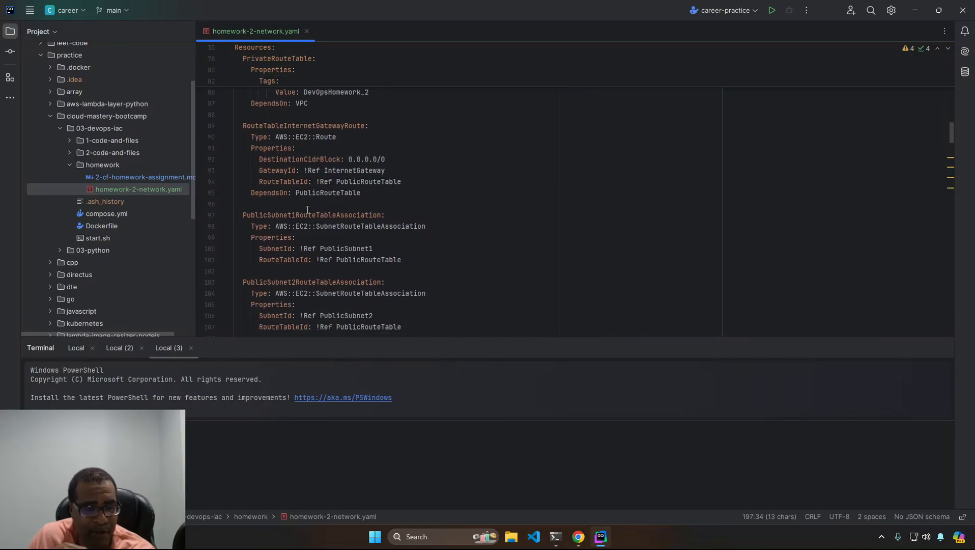
{"action": "scroll", "coordinate": [308, 209], "scroll_direction": "down", "scroll_amount": 2}
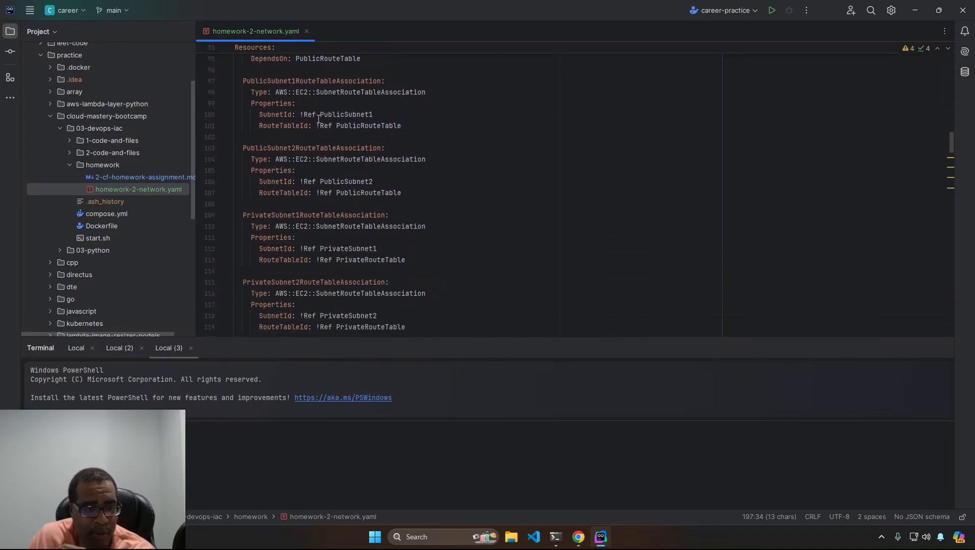
{"action": "scroll", "coordinate": [336, 199], "scroll_direction": "down", "scroll_amount": 4}
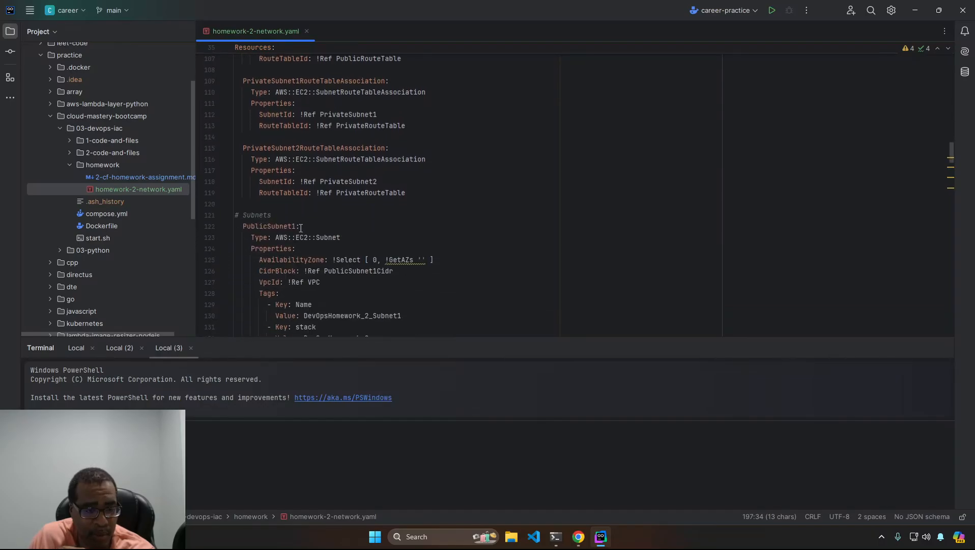
{"action": "scroll", "coordinate": [301, 227], "scroll_direction": "down", "scroll_amount": 1}
{"action": "left_click", "coordinate": [378, 159]}
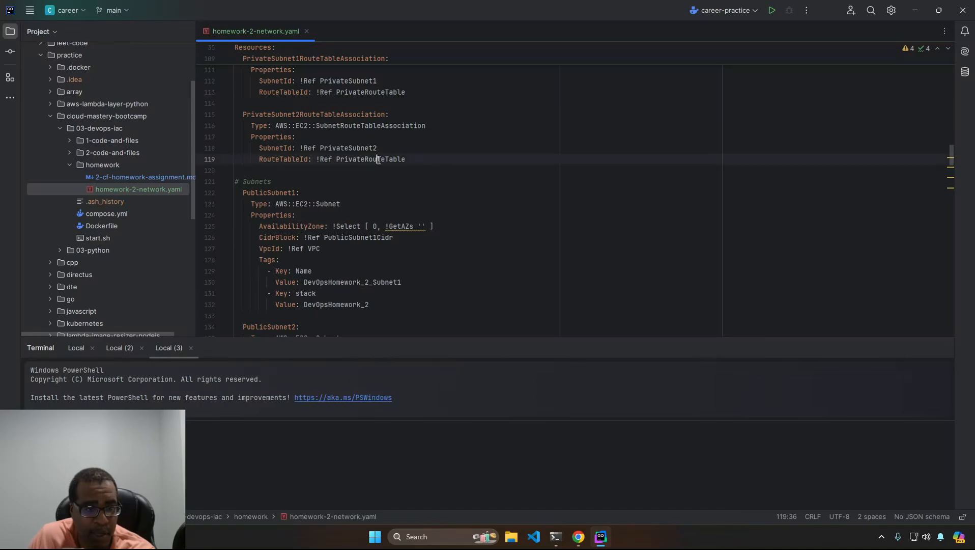
{"action": "scroll", "coordinate": [378, 160], "scroll_direction": "up", "scroll_amount": 3}
{"action": "left_click", "coordinate": [364, 115]}
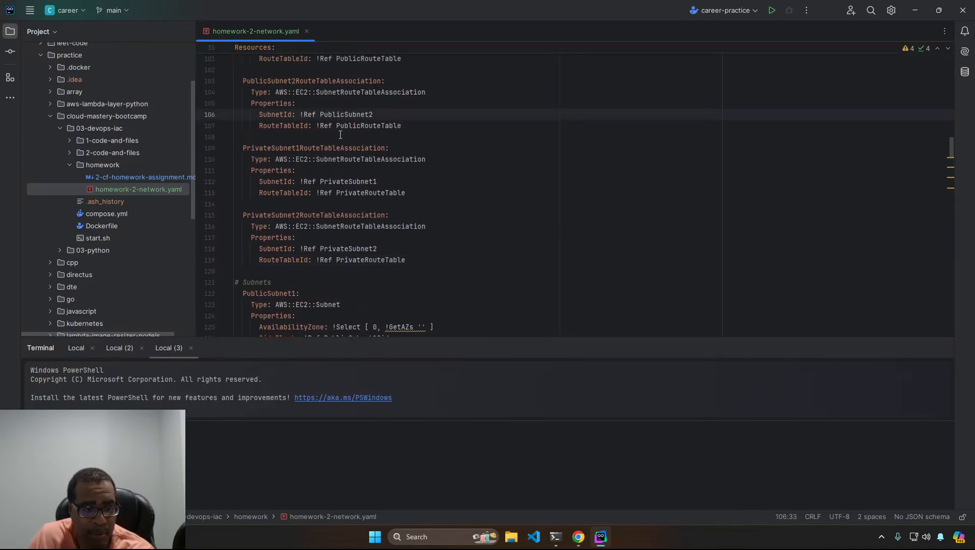
Step: Review the public and private subnet definitions and the DatabaseSG security group in the template
{"action": "scroll", "coordinate": [340, 135], "scroll_direction": "down", "scroll_amount": 8}
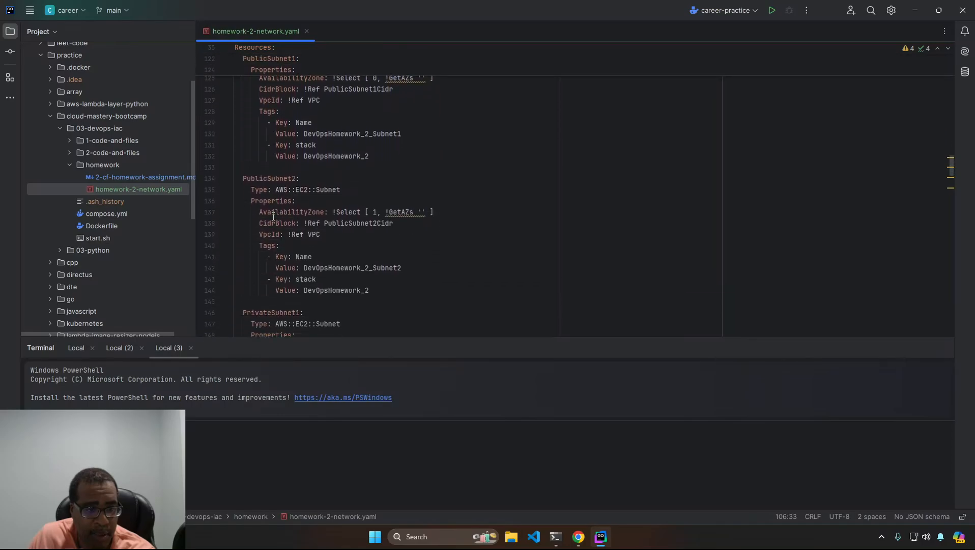
{"action": "scroll", "coordinate": [274, 217], "scroll_direction": "down", "scroll_amount": 6}
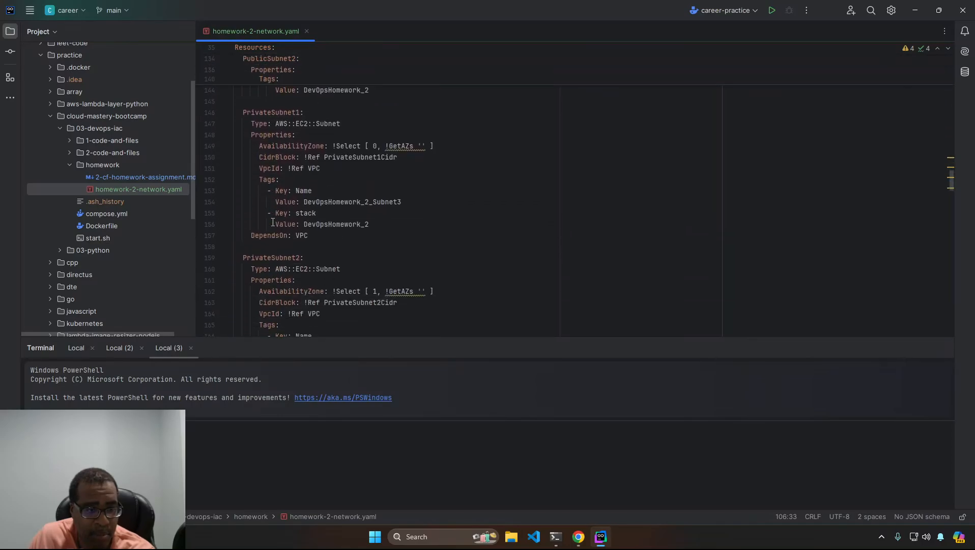
{"action": "scroll", "coordinate": [273, 223], "scroll_direction": "down", "scroll_amount": 6}
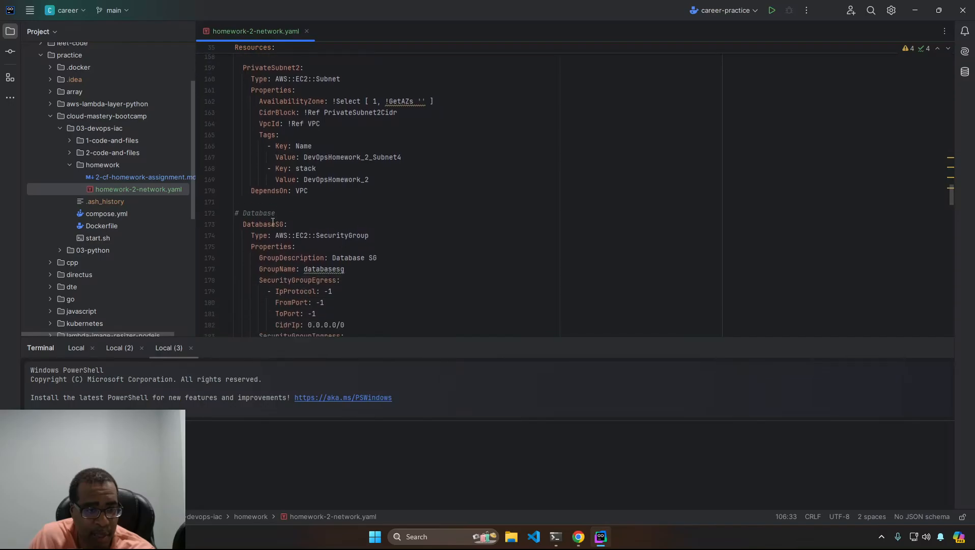
{"action": "scroll", "coordinate": [273, 222], "scroll_direction": "down", "scroll_amount": 8}
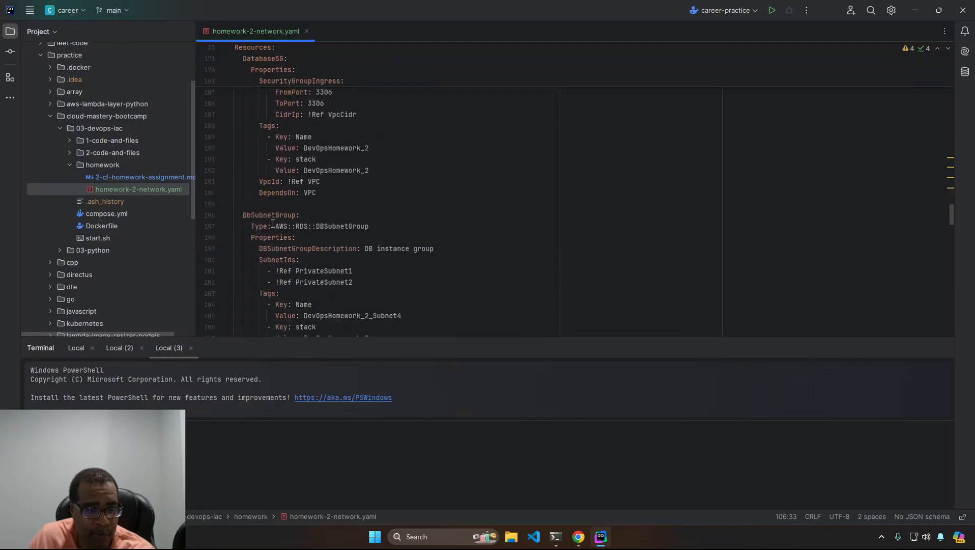
Step: Examine the SubnetIds and DependsOn entries of DbSubnetGroup and how DBInstance1 references that subnet group
{"action": "scroll", "coordinate": [274, 223], "scroll_direction": "down", "scroll_amount": 3}
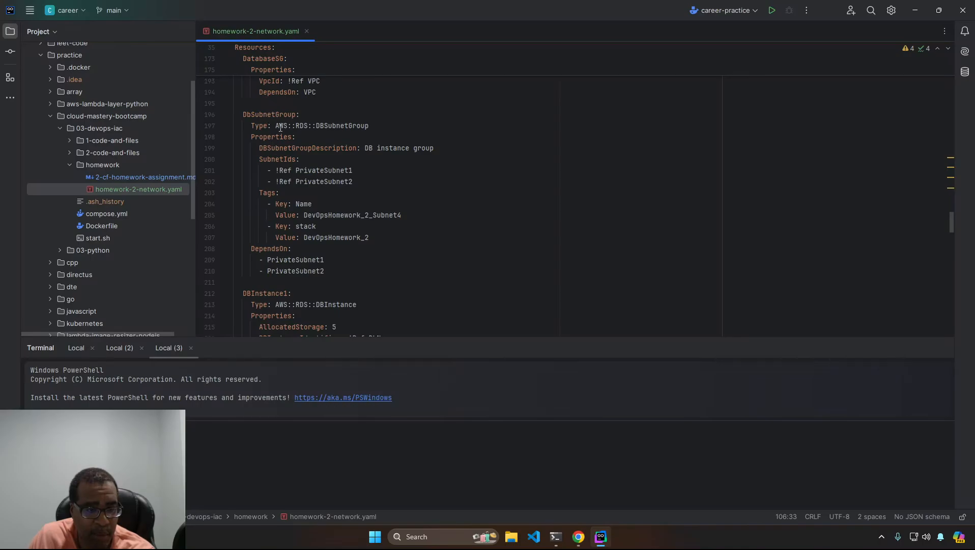
{"action": "left_click", "coordinate": [304, 260]}
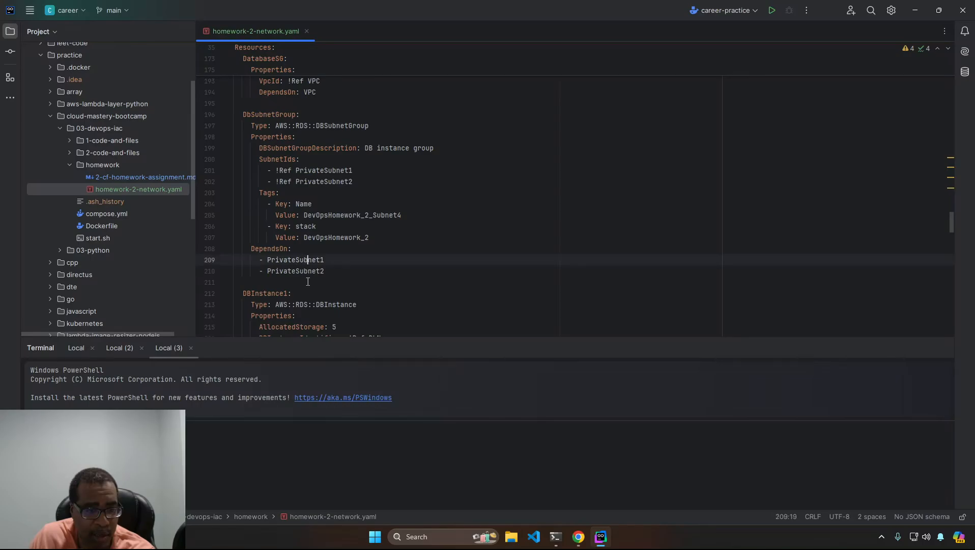
{"action": "left_click", "coordinate": [325, 180]}
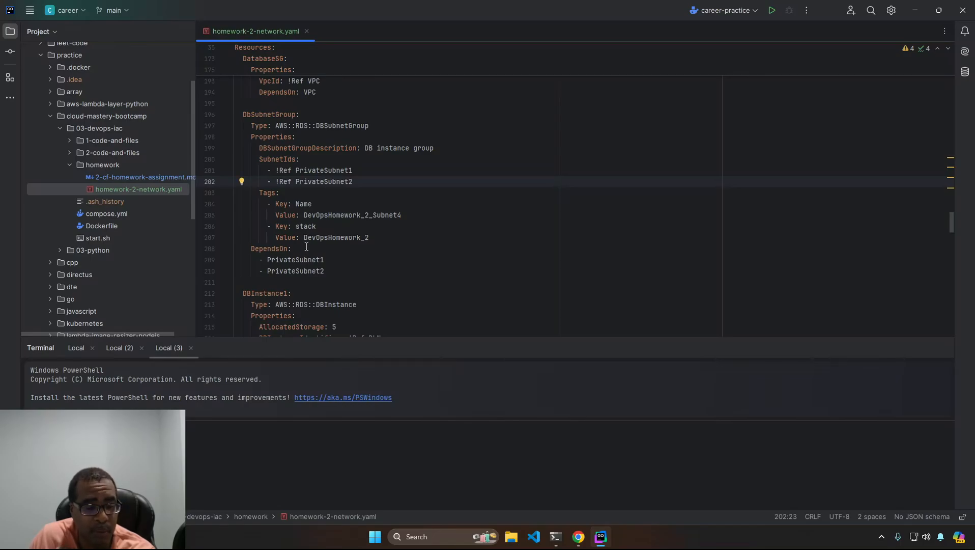
{"action": "scroll", "coordinate": [300, 245], "scroll_direction": "down", "scroll_amount": 4}
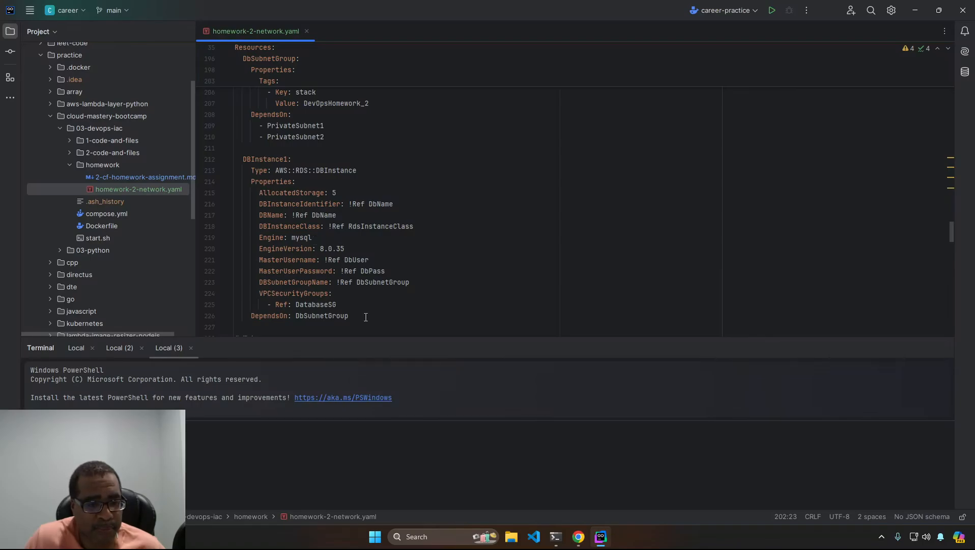
{"action": "double_click", "coordinate": [380, 282]}
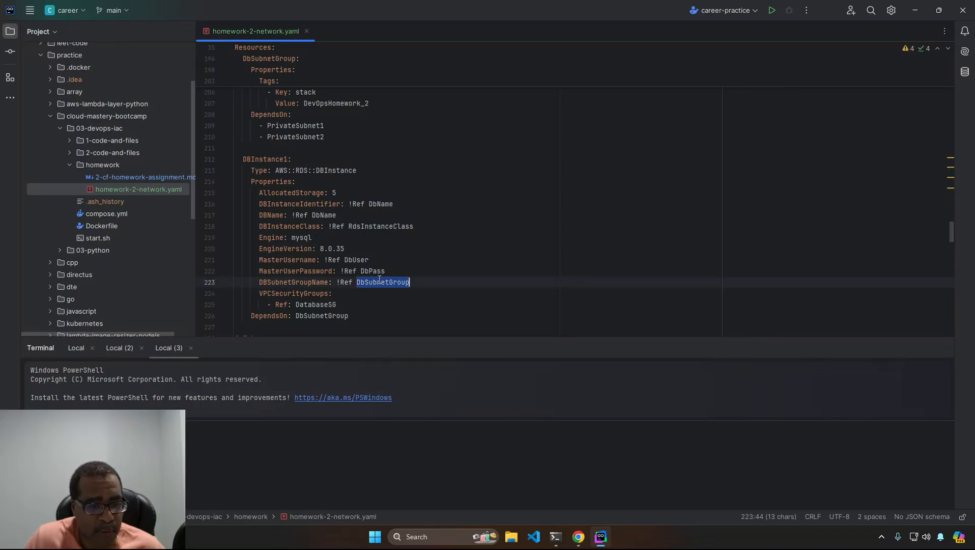
{"action": "scroll", "coordinate": [355, 217], "scroll_direction": "up", "scroll_amount": 3}
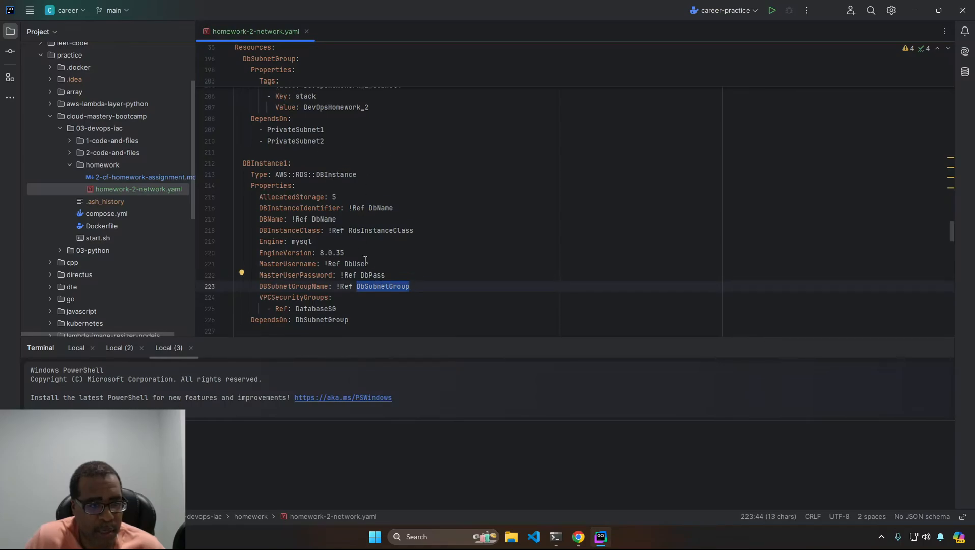
Step: Review the DBInstance1, WebServerSG and Ec2Instance resources and the Outputs section of the template
{"action": "scroll", "coordinate": [354, 218], "scroll_direction": "up", "scroll_amount": 3}
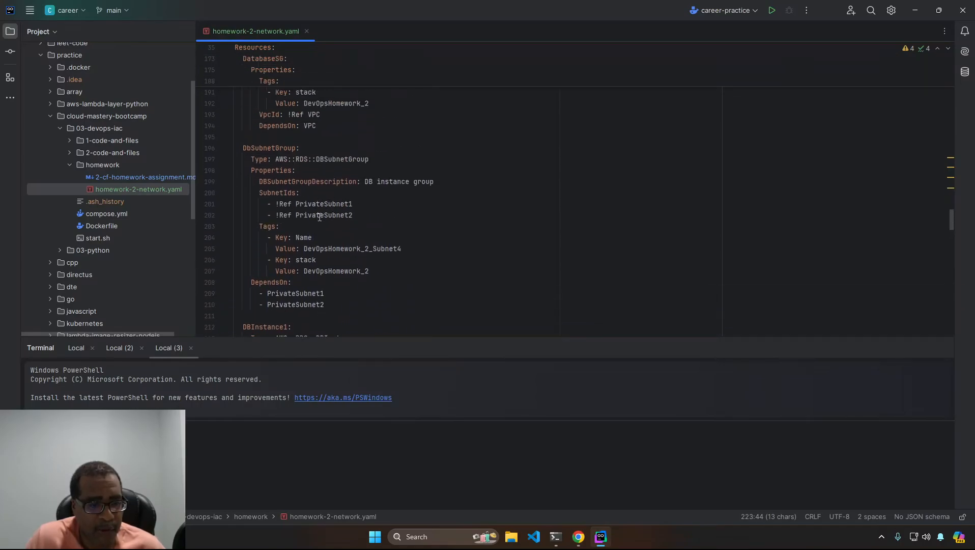
{"action": "scroll", "coordinate": [356, 236], "scroll_direction": "down", "scroll_amount": 10}
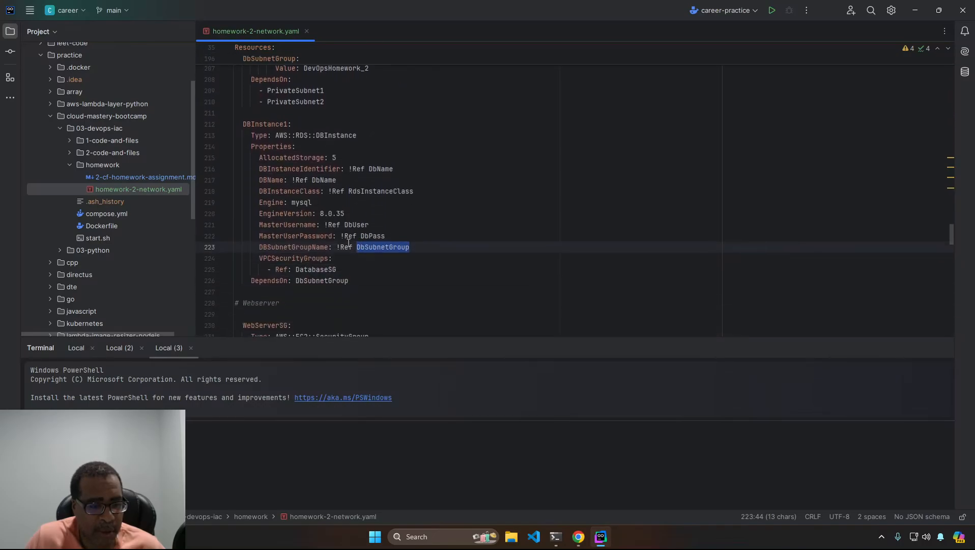
{"action": "scroll", "coordinate": [345, 241], "scroll_direction": "down", "scroll_amount": 8}
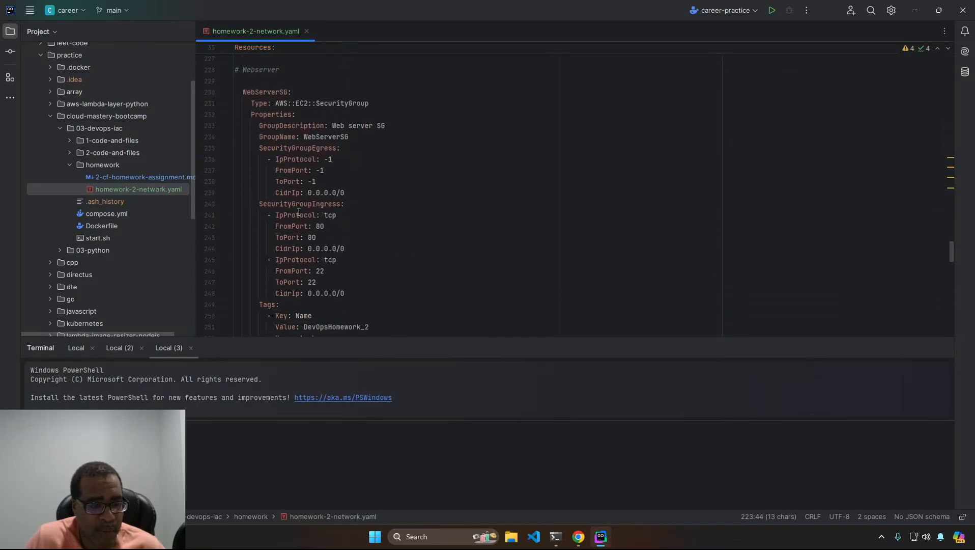
{"action": "scroll", "coordinate": [306, 244], "scroll_direction": "down", "scroll_amount": 8}
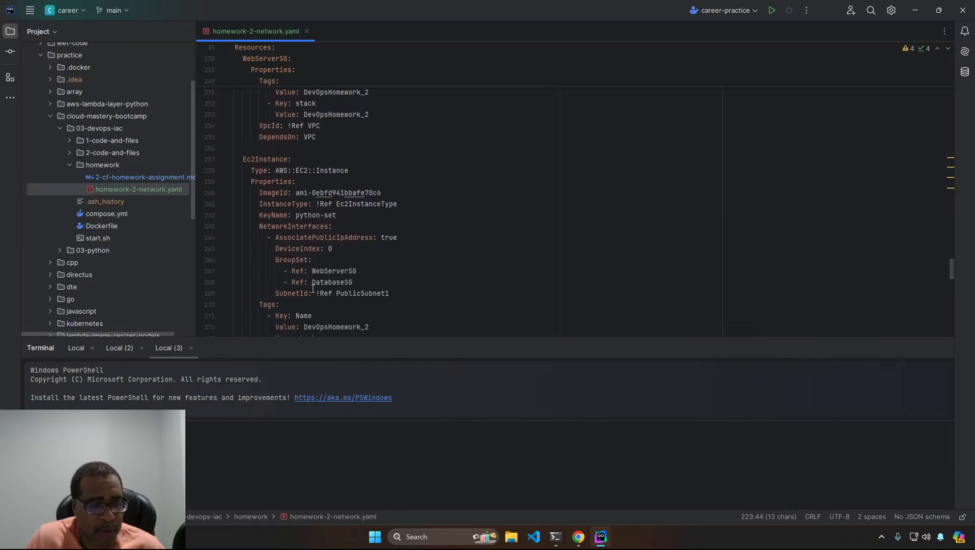
{"action": "scroll", "coordinate": [313, 294], "scroll_direction": "down", "scroll_amount": 14}
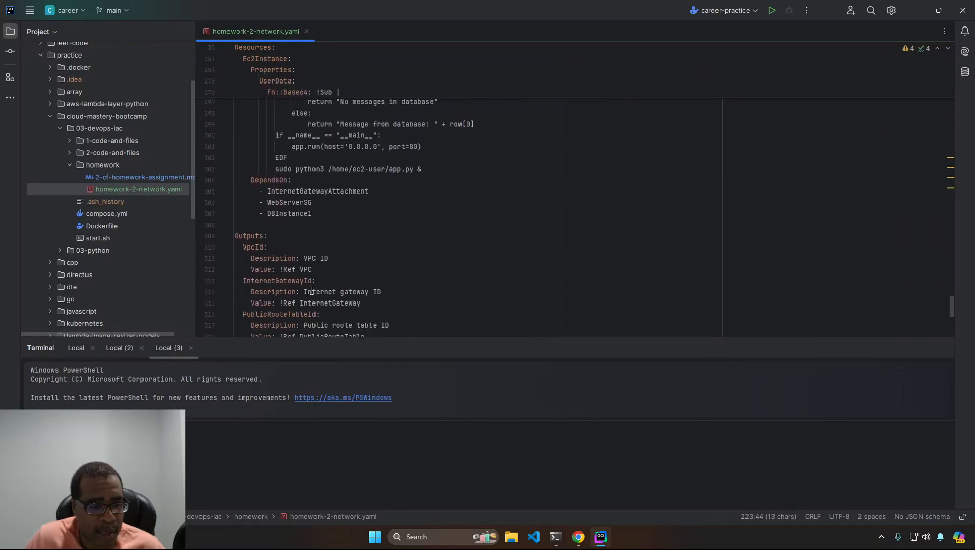
{"action": "scroll", "coordinate": [312, 290], "scroll_direction": "down", "scroll_amount": 3}
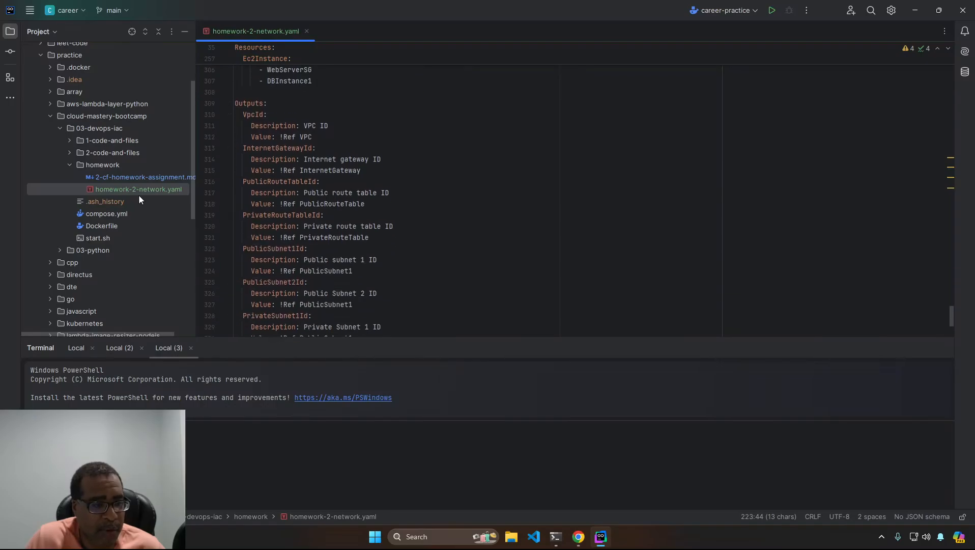
Step: Switch back to the draw.io diagram, add a VPC group shape and enlarge it around the route tables, subnets, security groups and DB Subnet Group
{"action": "left_click", "coordinate": [578, 536]}
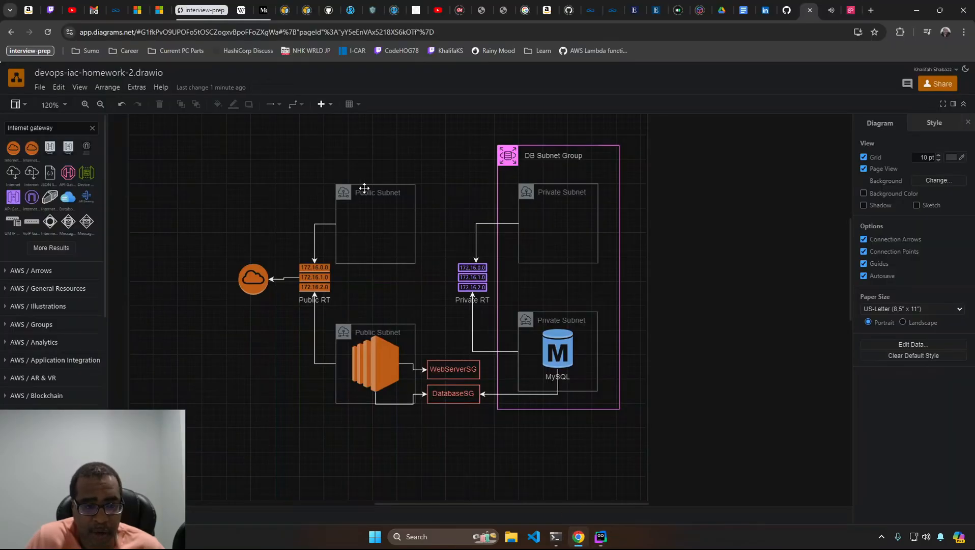
{"action": "double_click", "coordinate": [21, 125]}
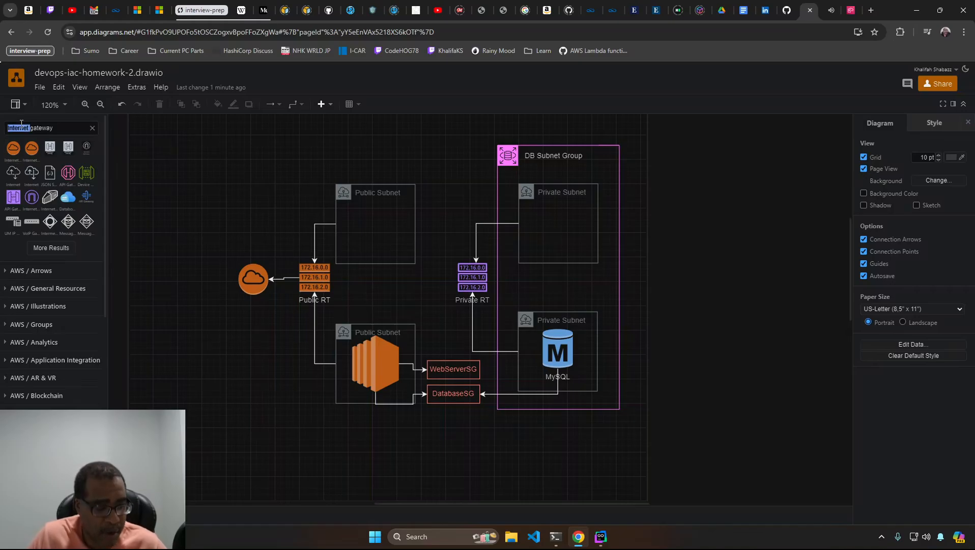
{"action": "key", "text": "ctrl+a"}
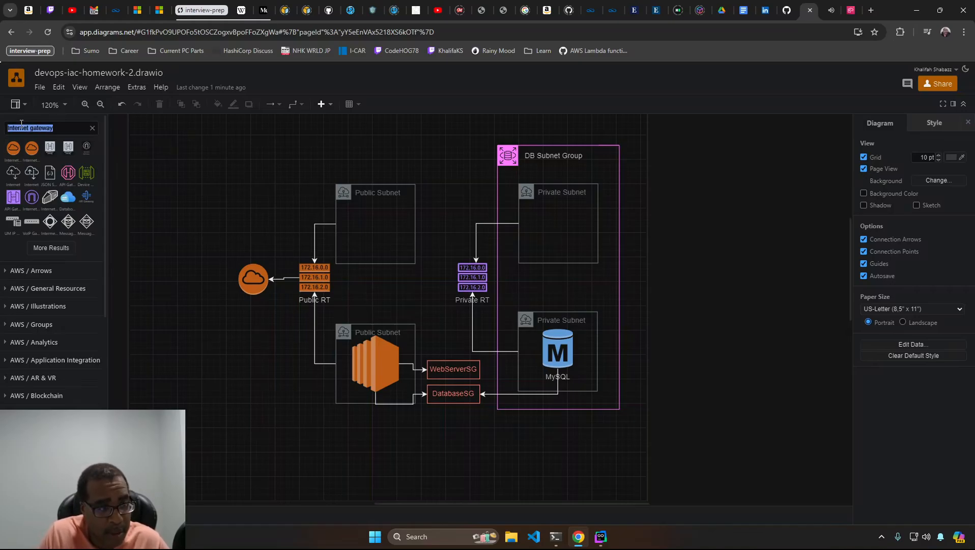
{"action": "type", "text": "vpc"}
{"action": "key", "text": "Return"}
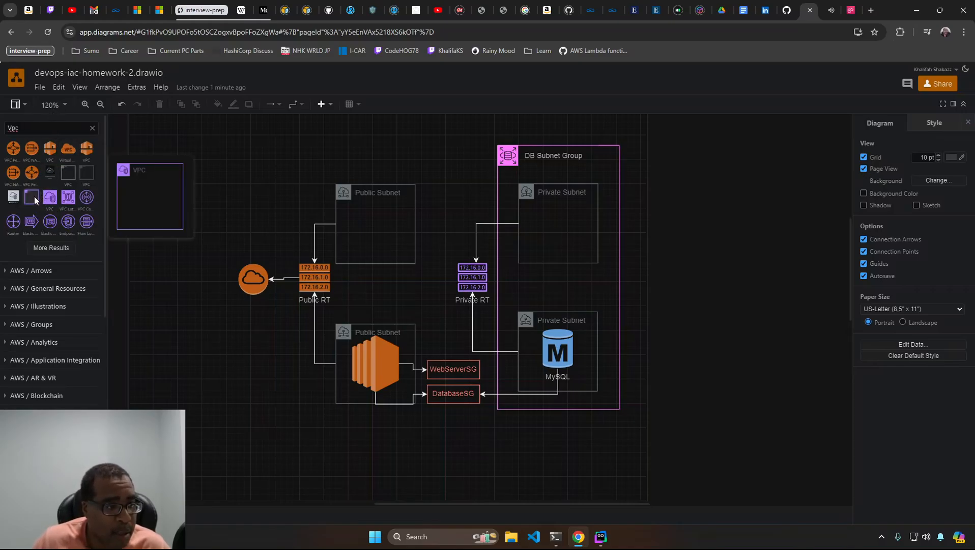
{"action": "left_click_drag", "start_coordinate": [34, 196], "coordinate": [266, 125]}
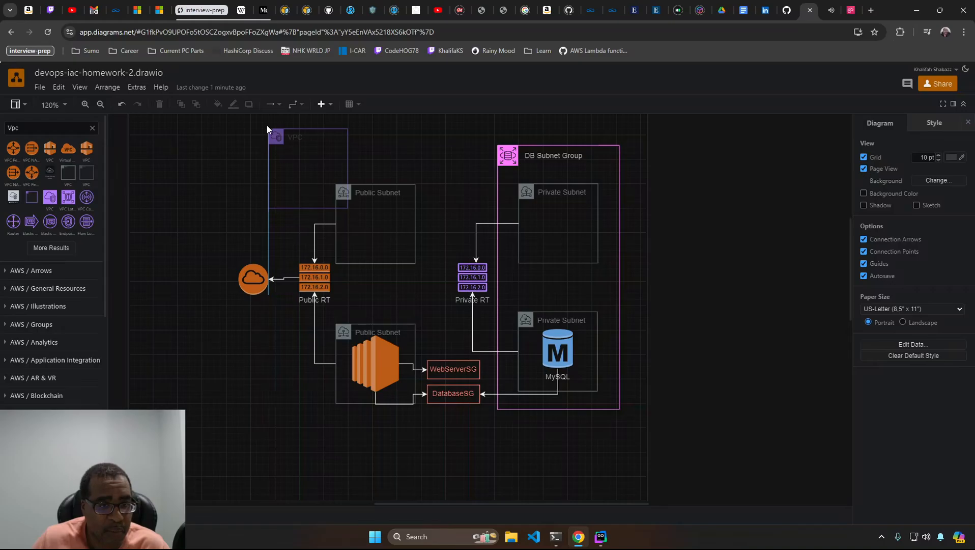
{"action": "left_click_drag", "start_coordinate": [348, 208], "coordinate": [635, 433]}
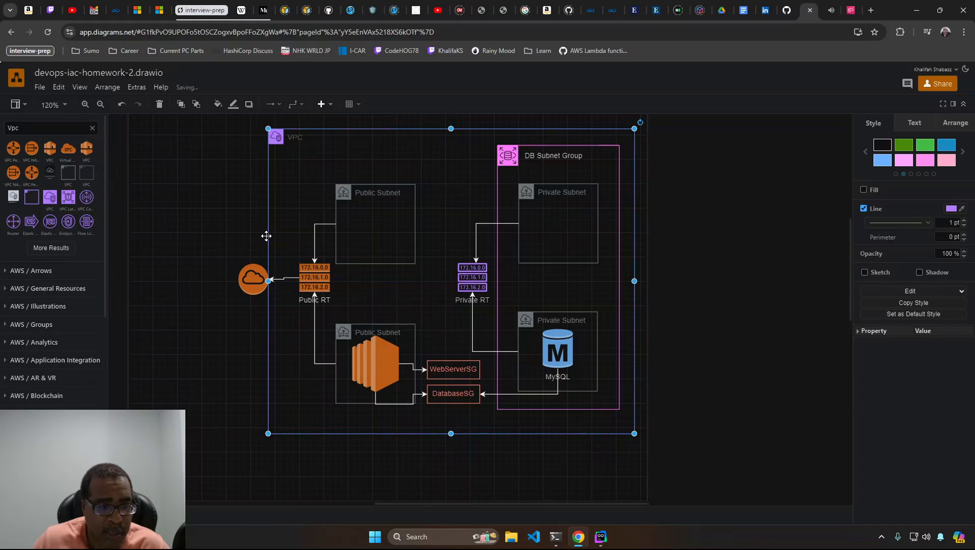
Step: Extend only the VPC group's left edge outward so its border runs through the internet gateway icon
{"action": "left_click_drag", "start_coordinate": [268, 236], "coordinate": [244, 234]}
{"action": "key", "text": "ctrl+z"}
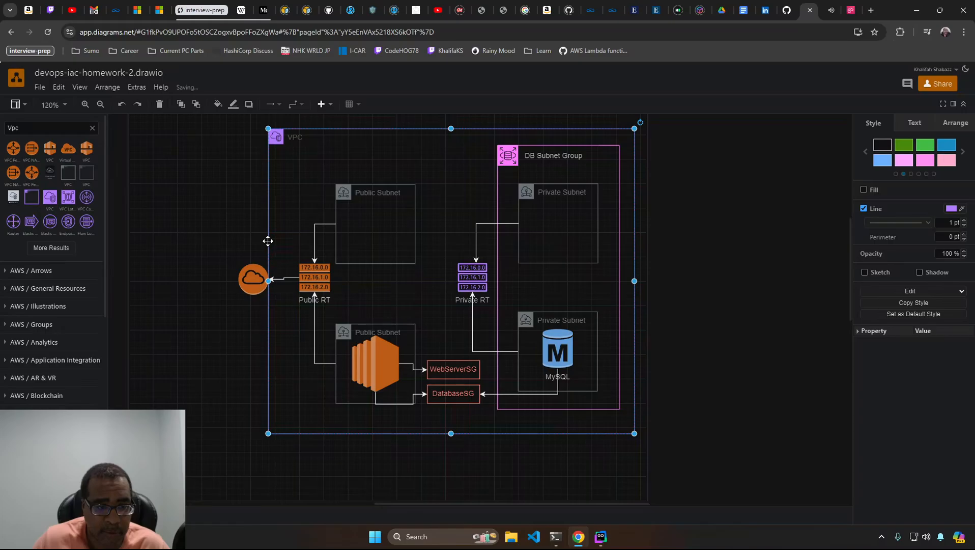
{"action": "left_click_drag", "start_coordinate": [268, 280], "coordinate": [251, 279]}
{"action": "left_click", "coordinate": [209, 300]}
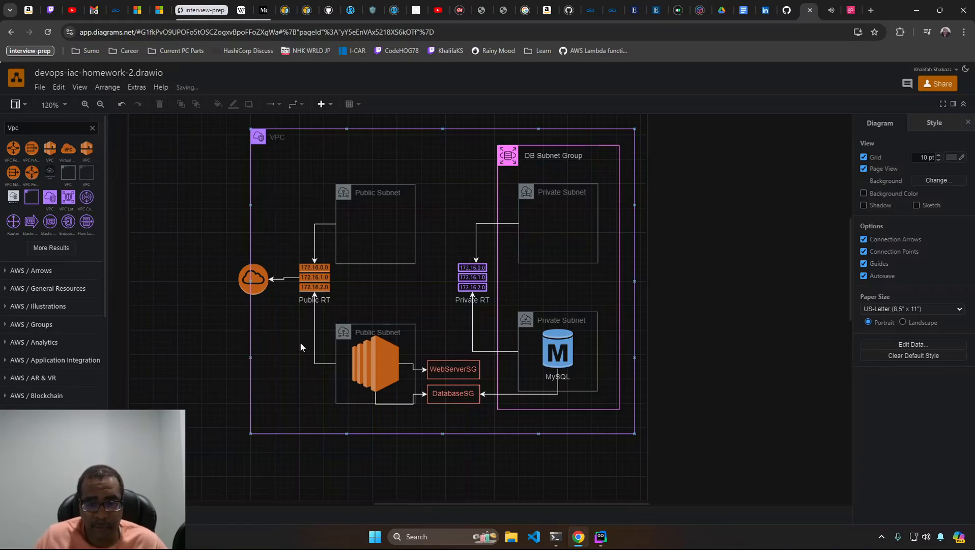
Step: Rename the VPC group's label to "Homework-2-network"
{"action": "scroll", "coordinate": [352, 449], "scroll_direction": "up", "scroll_amount": 3}
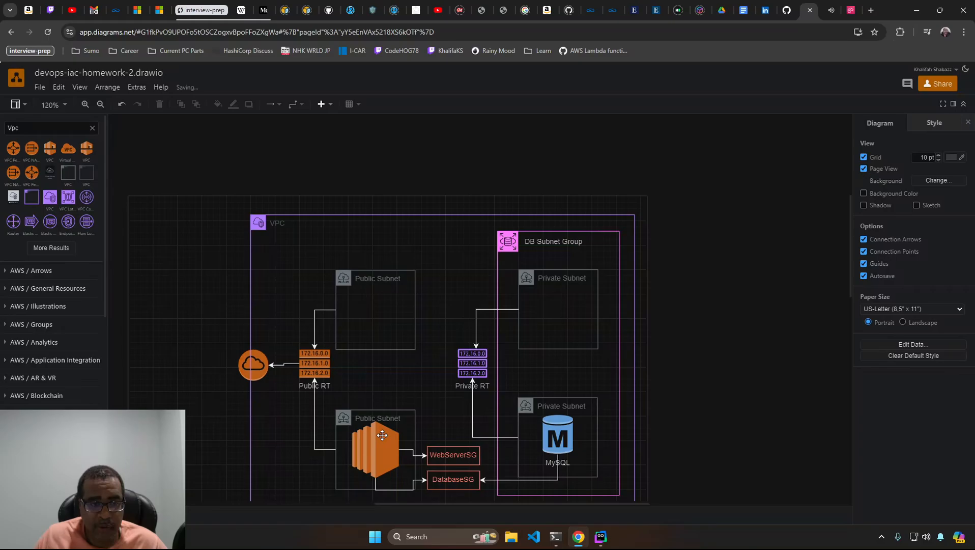
{"action": "double_click", "coordinate": [276, 240]}
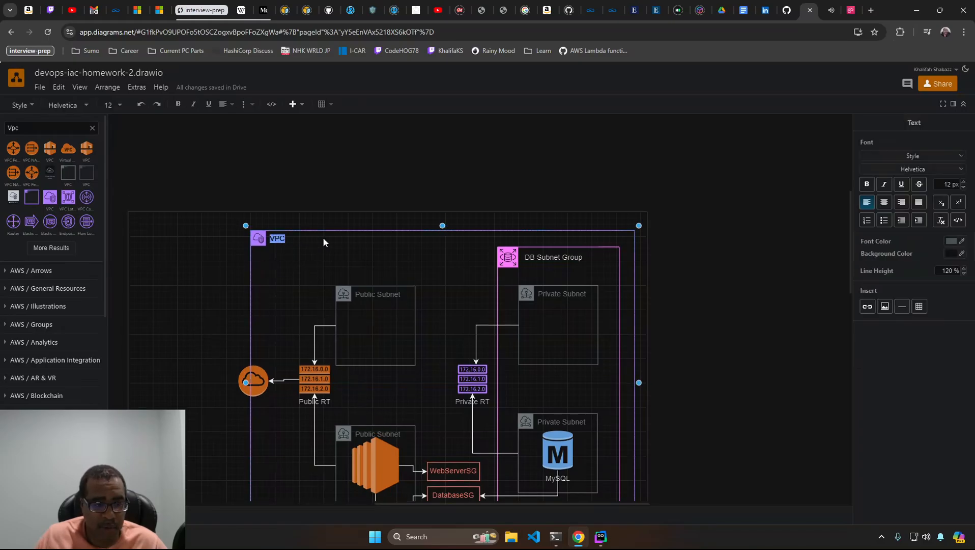
{"action": "type", "text": "Homwe"}
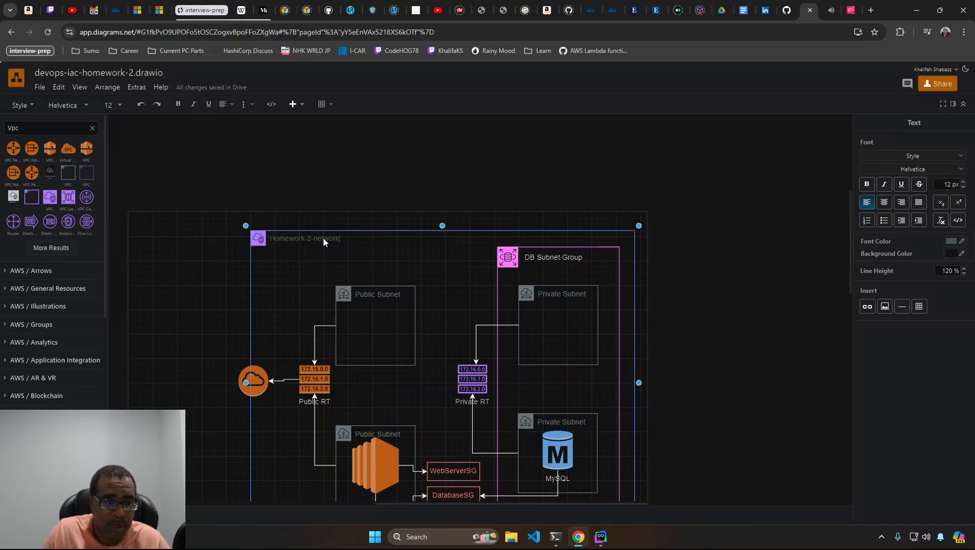
{"action": "left_click", "coordinate": [232, 279]}
{"action": "scroll", "coordinate": [232, 280], "scroll_direction": "down", "scroll_amount": 3}
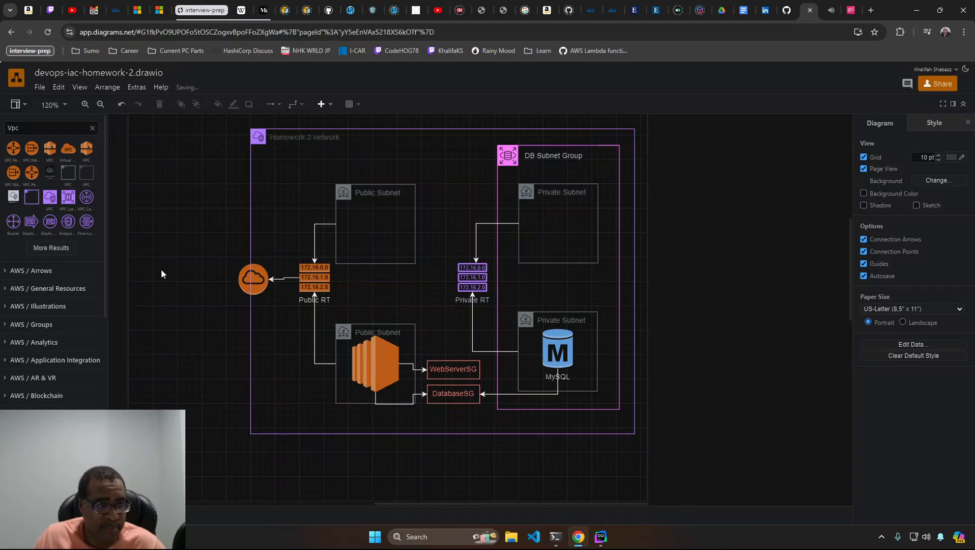
Step: Find an "internet" globe shape, place it outside the VPC level with the internet gateway, and connect it to the gateway with a straight arrow
{"action": "mouse_move", "coordinate": [16, 200]}
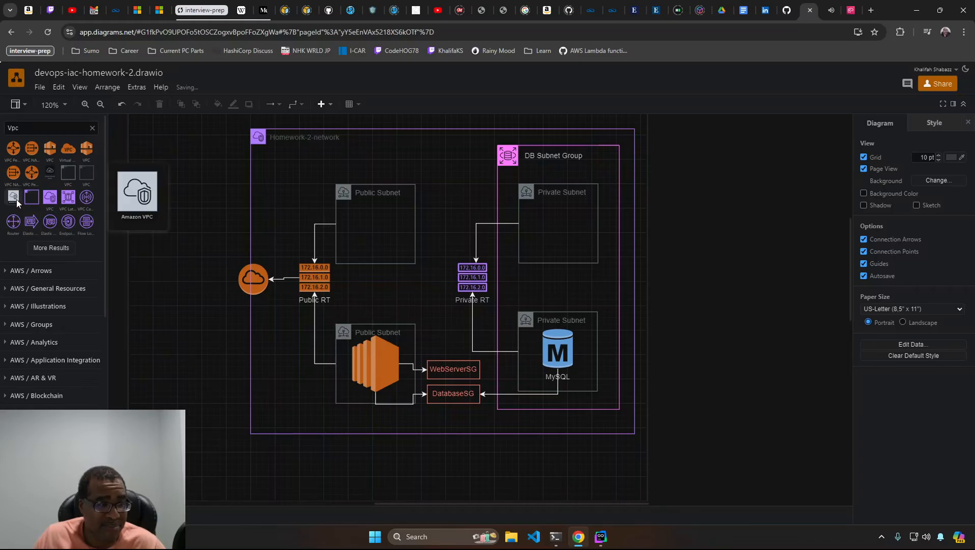
{"action": "double_click", "coordinate": [46, 129]}
{"action": "type", "text": "intenet"}
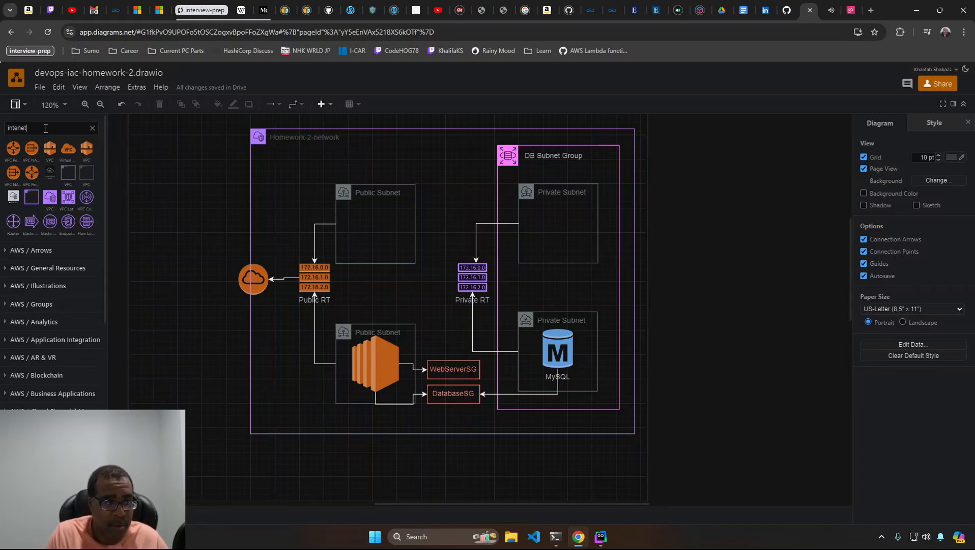
{"action": "key", "text": "Return"}
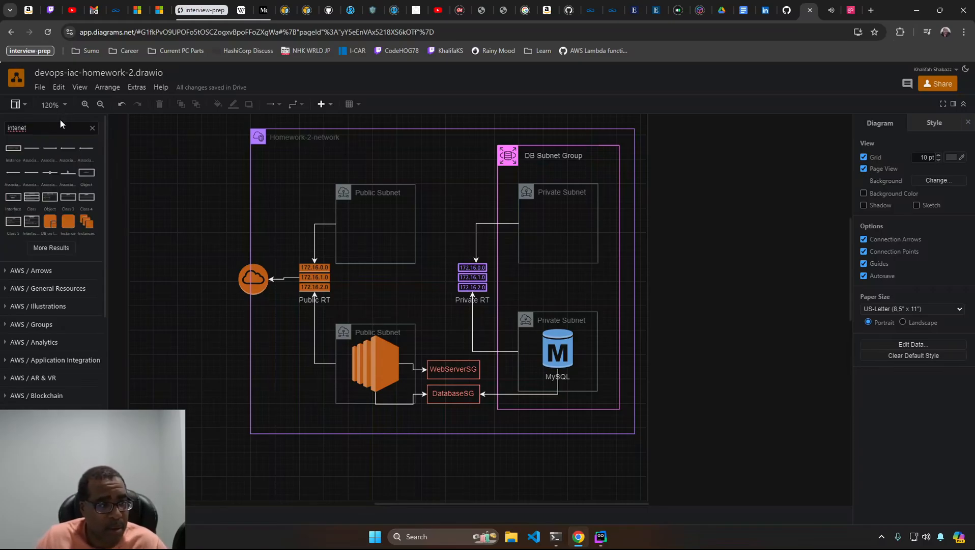
{"action": "key", "text": "BackSpace"}
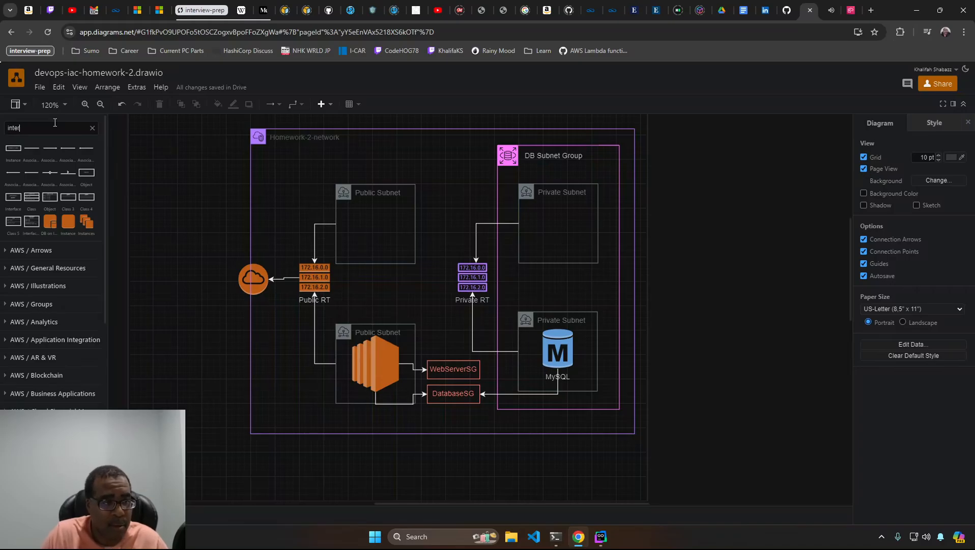
{"action": "key", "text": "BackSpace"}
{"action": "key", "text": "BackSpace"}
{"action": "type", "text": "rnet"}
{"action": "key", "text": "Return"}
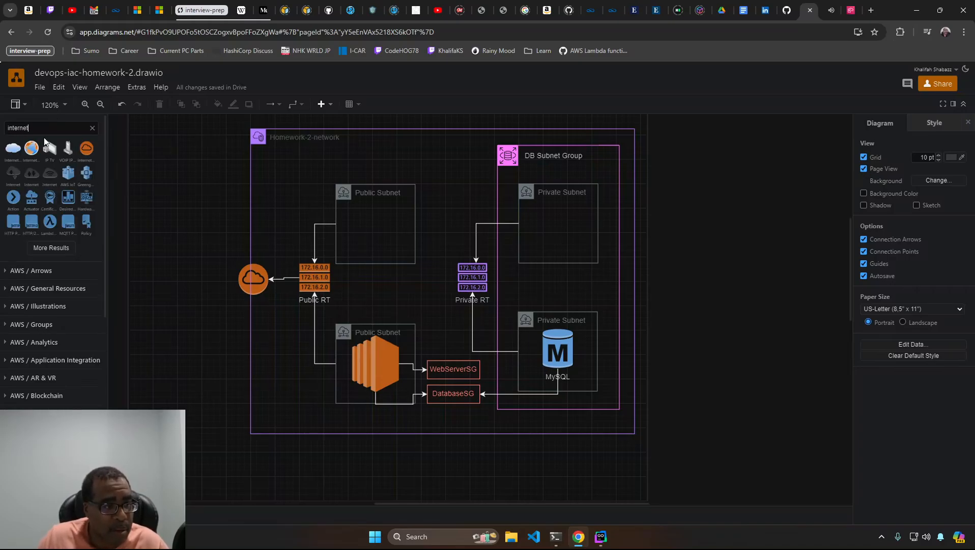
{"action": "left_click_drag", "start_coordinate": [31, 147], "coordinate": [238, 279]}
{"action": "left_click", "coordinate": [216, 299]}
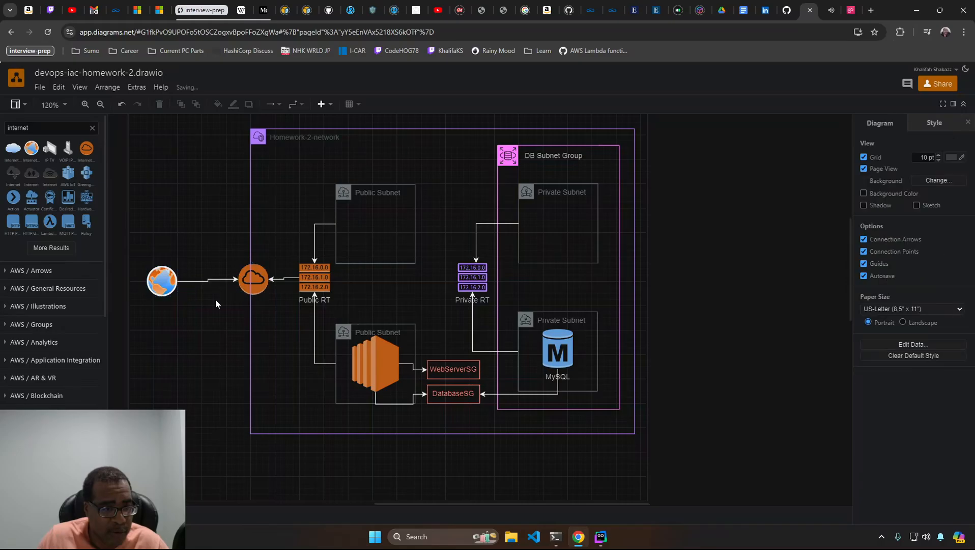
{"action": "left_click_drag", "start_coordinate": [164, 283], "coordinate": [164, 281]}
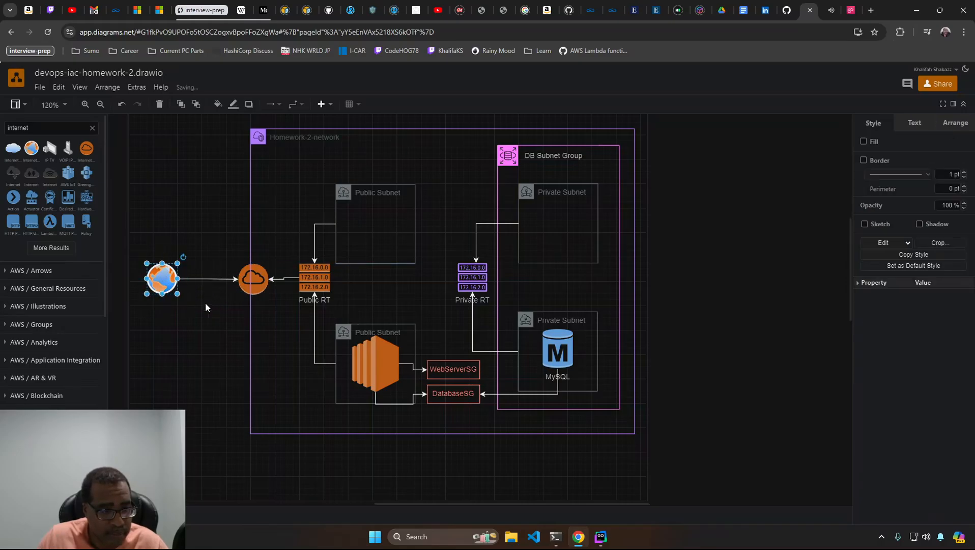
Step: Label the globe icon "Hit EC2 Public IP"
{"action": "double_click", "coordinate": [160, 280]}
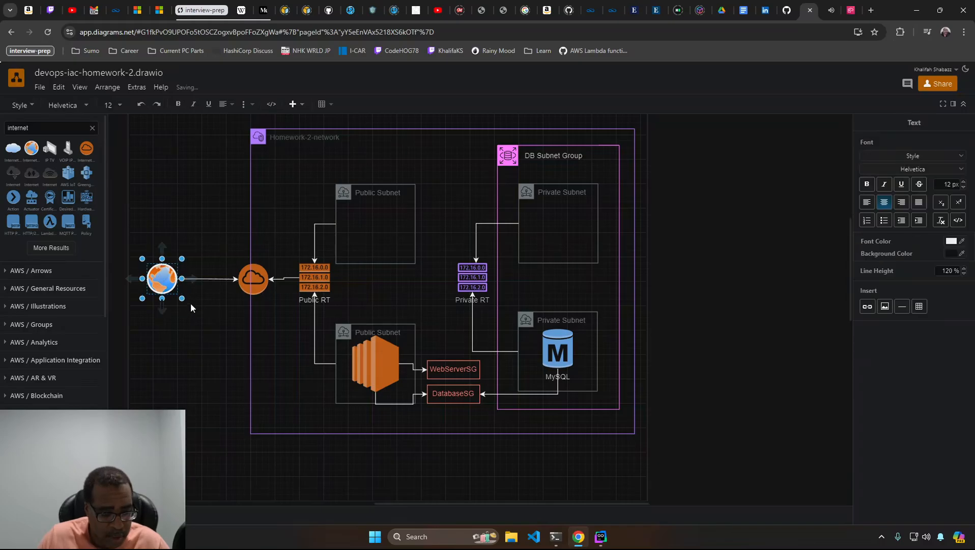
{"action": "type", "text": "Hit E"}
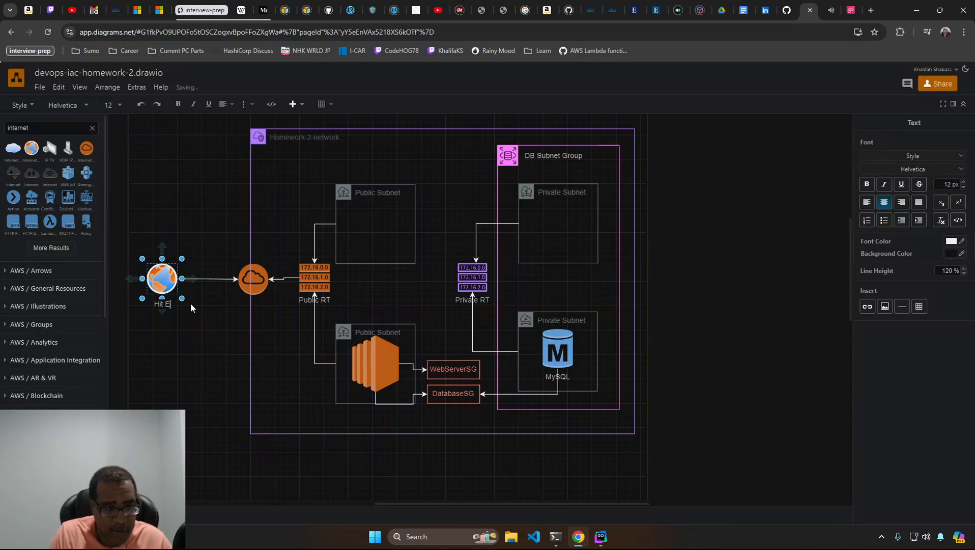
{"action": "type", "text": "C2 Public "}
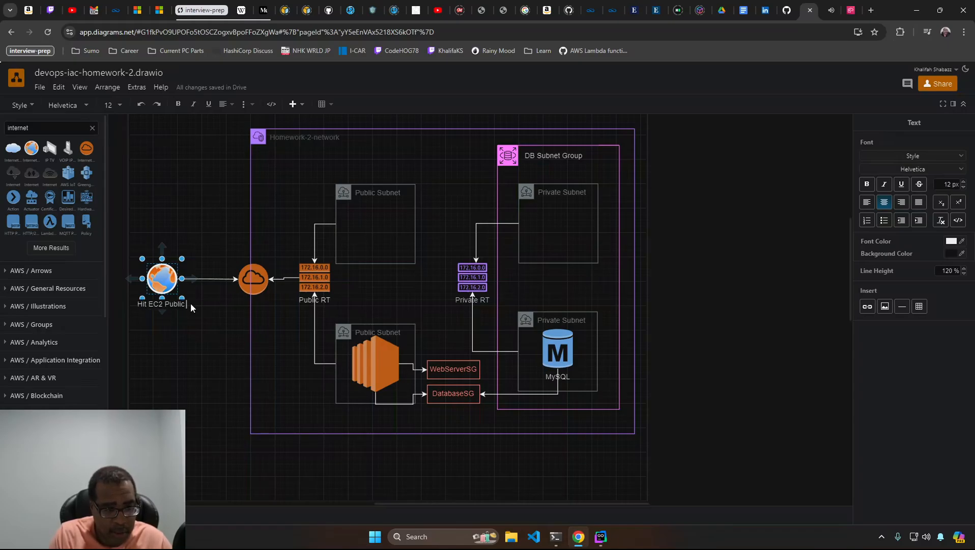
{"action": "type", "text": "IP"}
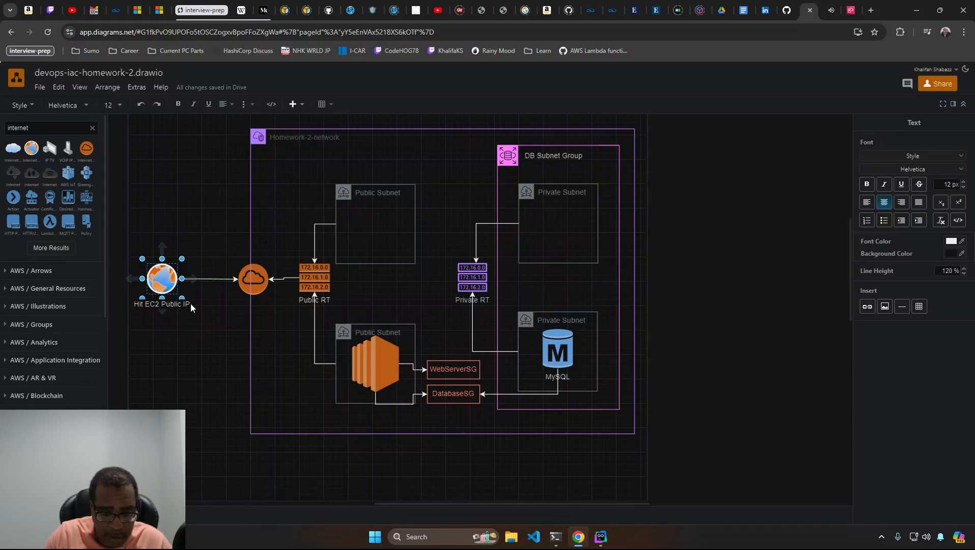
Step: Replace "Hit" with "Connect via" at the start of the globe icon's label
{"action": "key", "text": "Home"}
{"action": "type", "text": "Co"}
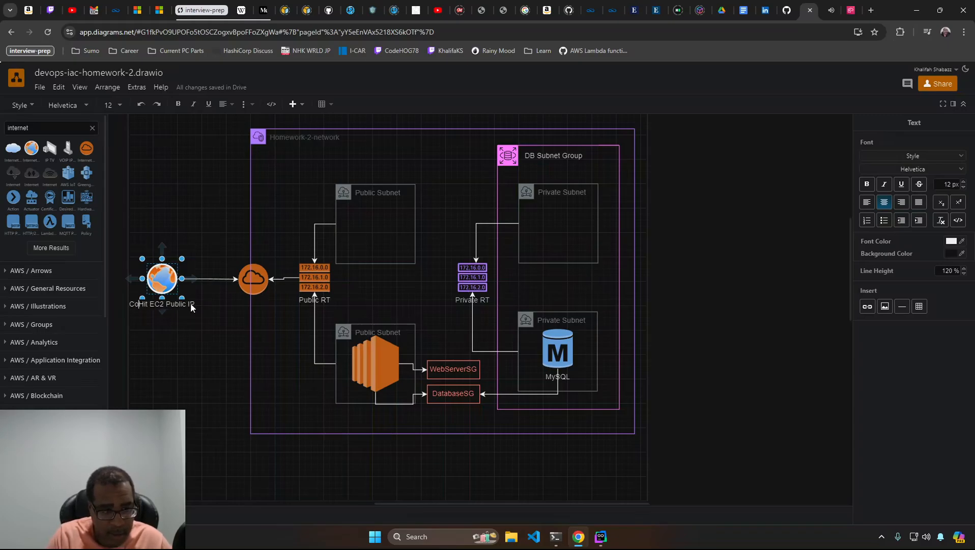
{"action": "type", "text": "nnect v"}
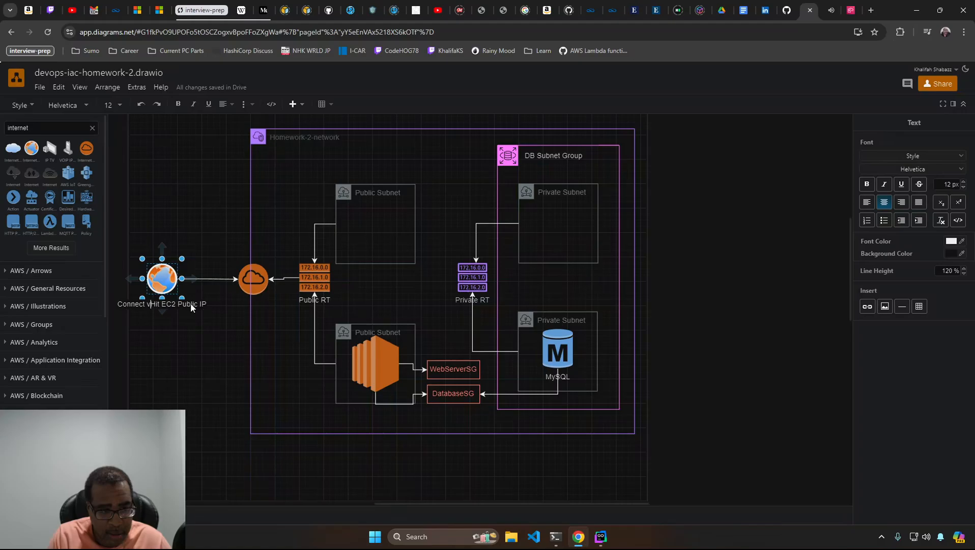
{"action": "type", "text": "ia"}
{"action": "key", "text": "Delete"}
{"action": "key", "text": "Delete"}
{"action": "key", "text": "Delete"}
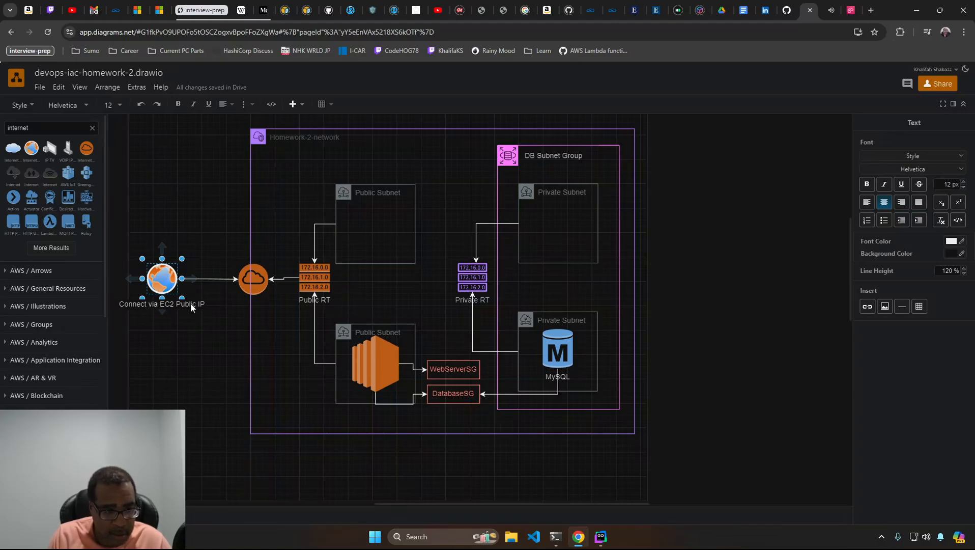
Step: Change "via" to "to" in the globe's label and split it into three lines: "Connect", "to", "EC2 Public IP"
{"action": "key", "text": "BackSpace"}
{"action": "key", "text": "BackSpace"}
{"action": "key", "text": "BackSpace"}
{"action": "key", "text": "BackSpace"}
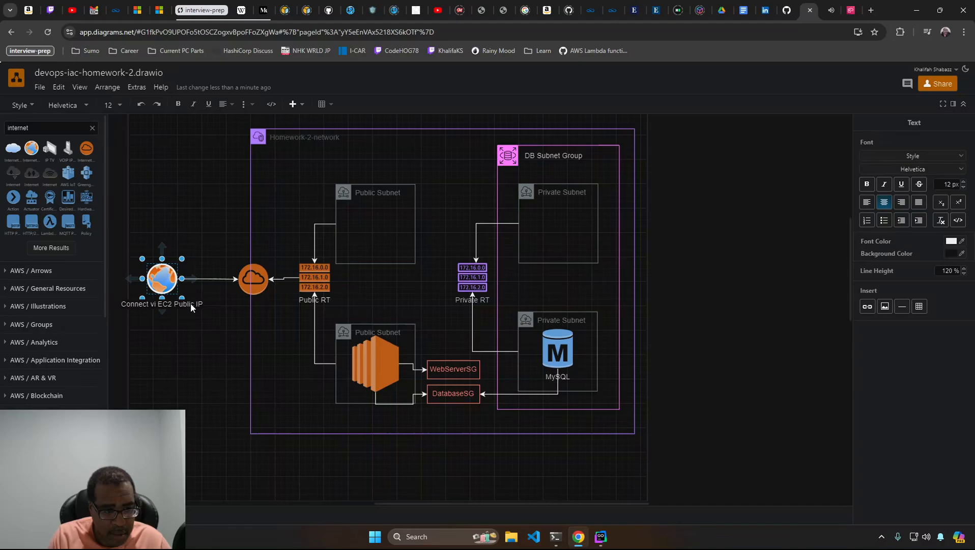
{"action": "key", "text": "Return"}
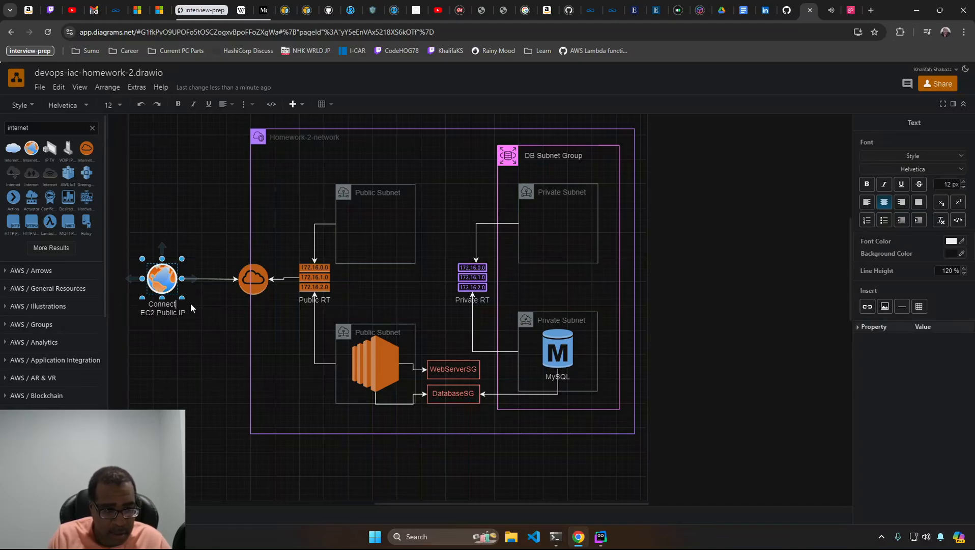
{"action": "key", "text": "Return"}
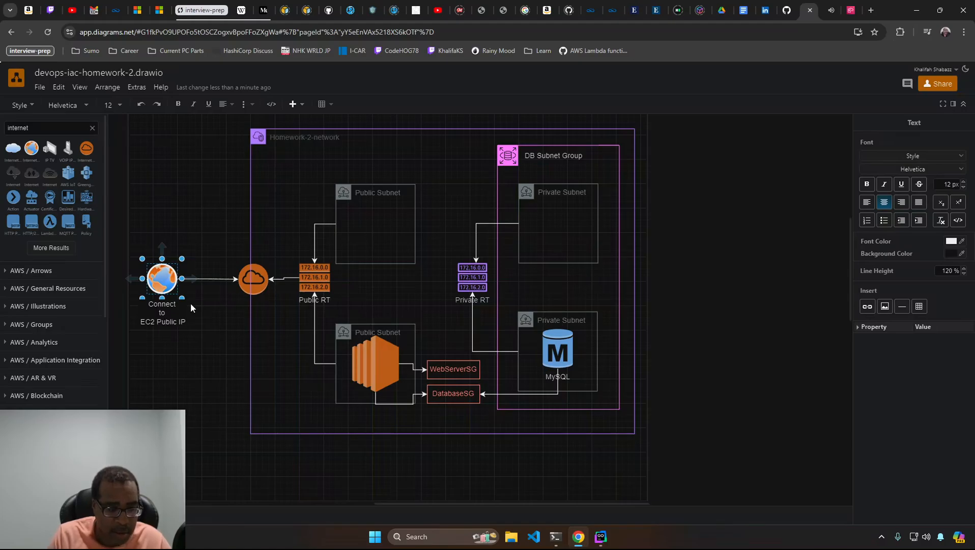
Step: Take a rectangular screen snip of the whole diagram, from the globe icon to the VPC border, and open it in Snipping Tool
{"action": "left_click", "coordinate": [203, 321]}
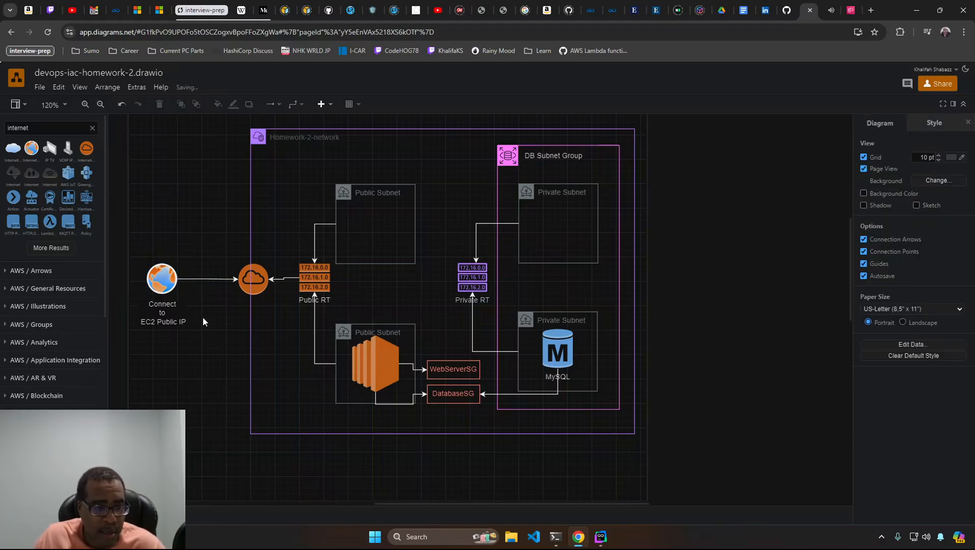
{"action": "scroll", "coordinate": [366, 360], "scroll_direction": "up", "scroll_amount": 3}
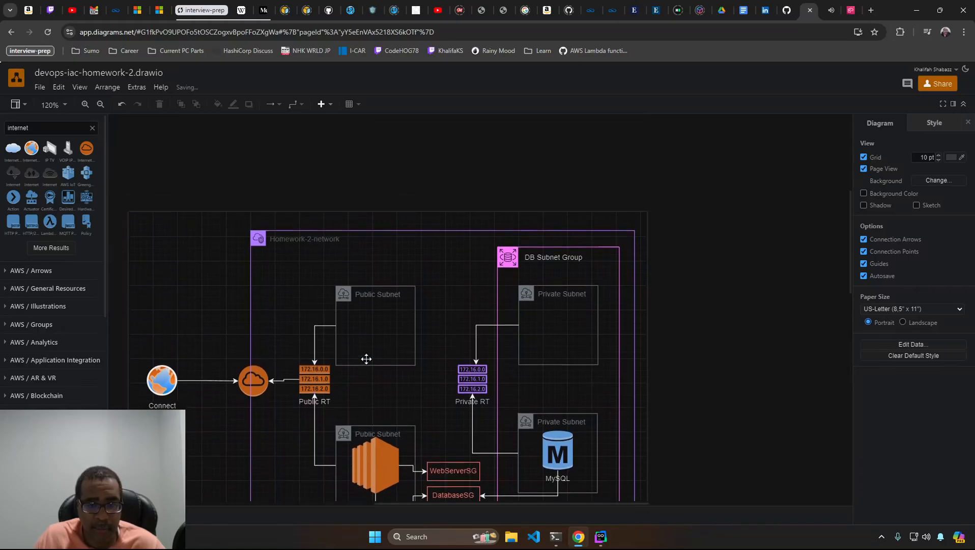
{"action": "scroll", "coordinate": [367, 359], "scroll_direction": "down", "scroll_amount": 1}
{"action": "scroll", "coordinate": [367, 360], "scroll_direction": "down", "scroll_amount": 2}
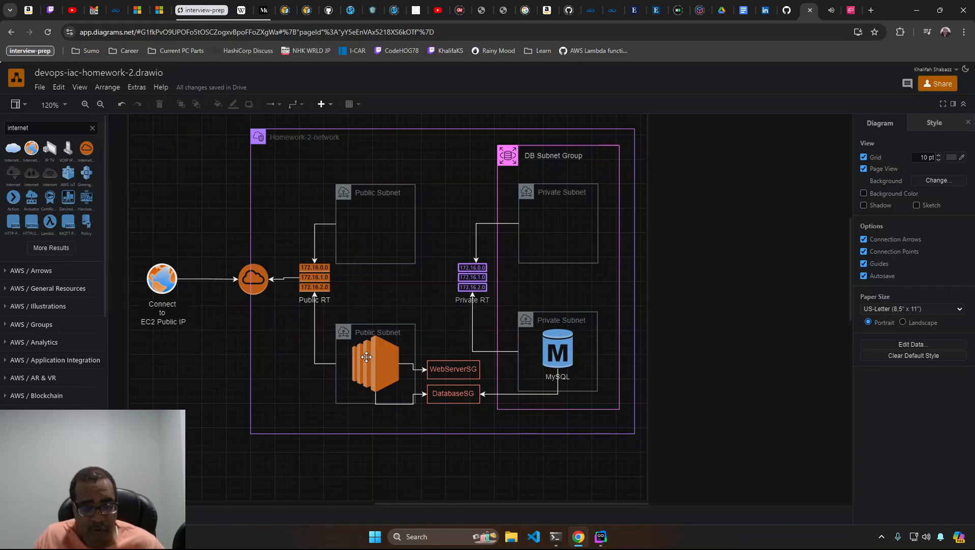
{"action": "key", "text": "super+shift+s"}
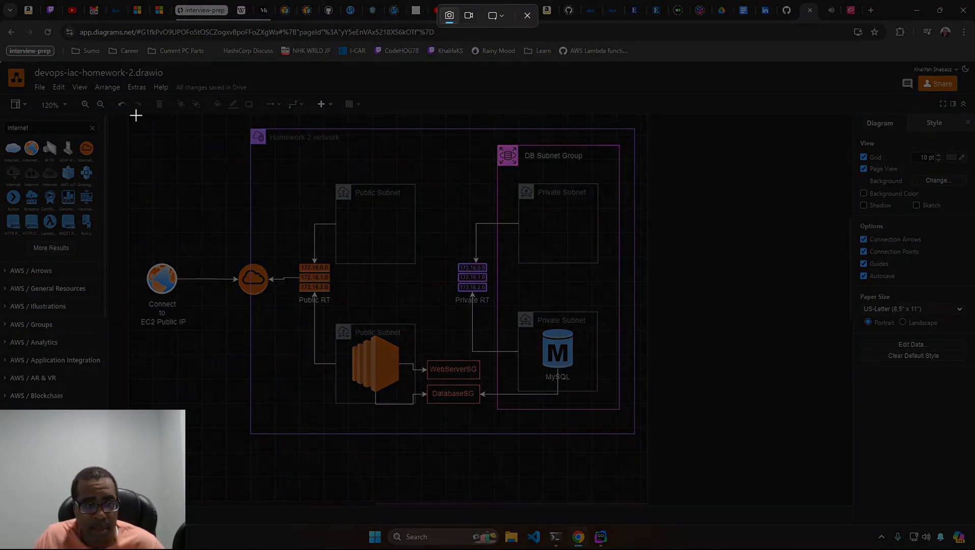
{"action": "left_click_drag", "start_coordinate": [135, 114], "coordinate": [664, 453]}
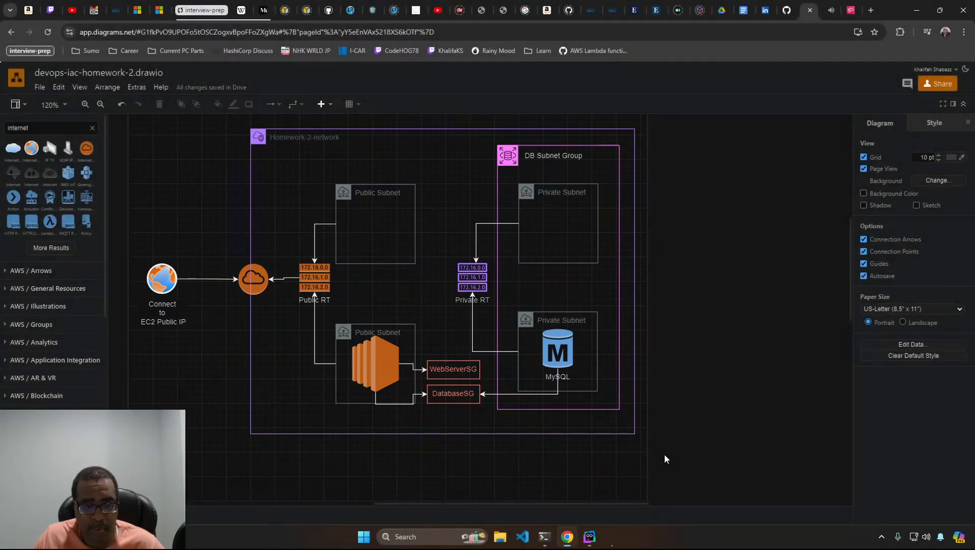
{"action": "left_click", "coordinate": [832, 423]}
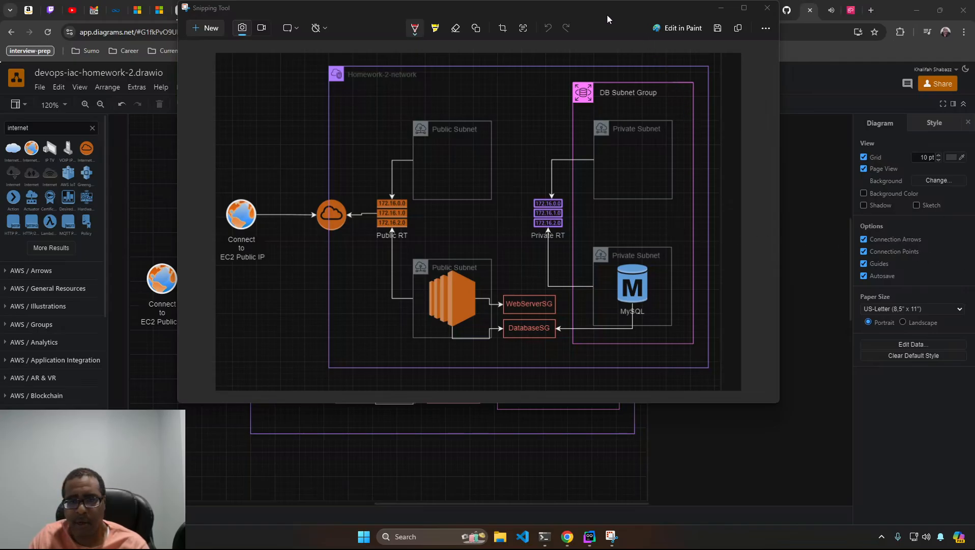
Step: Move the Snipping Tool window down, review the captured diagram, and copy the image to the clipboard
{"action": "left_click_drag", "start_coordinate": [607, 16], "coordinate": [602, 84]}
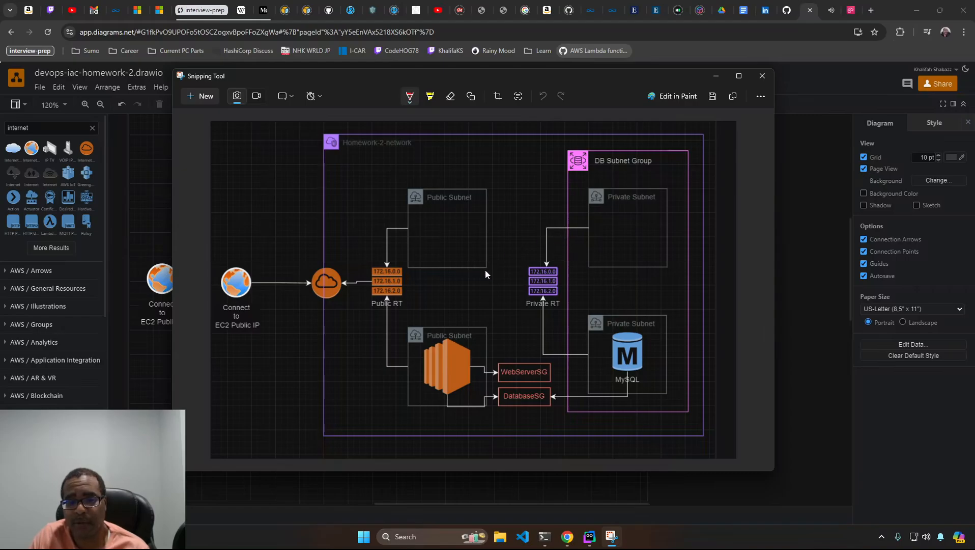
{"action": "scroll", "coordinate": [473, 244], "scroll_direction": "down", "scroll_amount": 2}
{"action": "scroll", "coordinate": [516, 339], "scroll_direction": "up", "scroll_amount": 2}
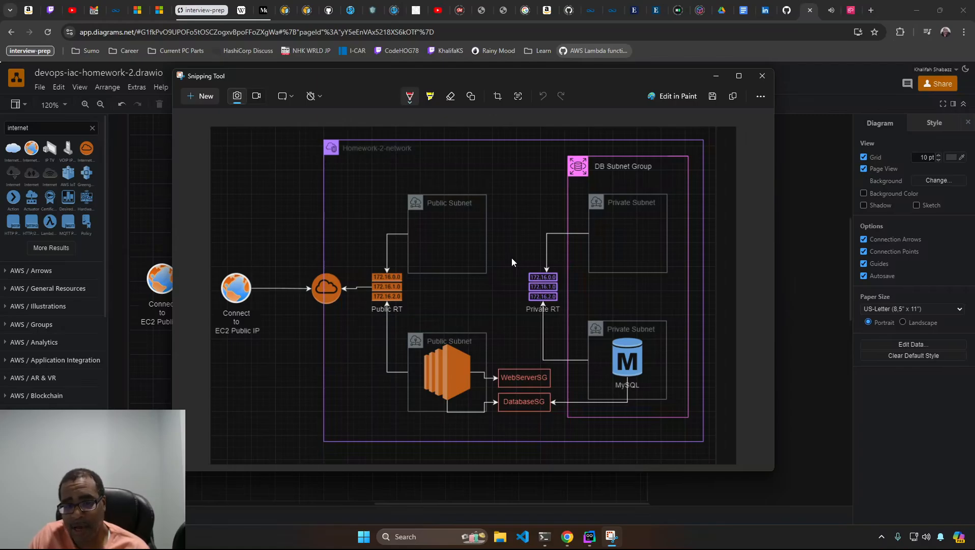
{"action": "scroll", "coordinate": [539, 285], "scroll_direction": "down", "scroll_amount": 2}
{"action": "scroll", "coordinate": [556, 309], "scroll_direction": "up", "scroll_amount": 2}
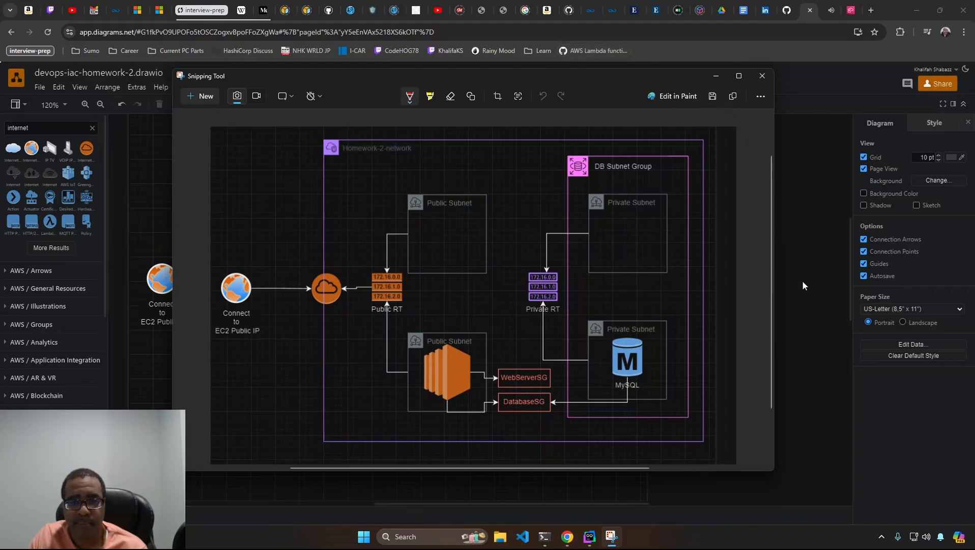
{"action": "left_click", "coordinate": [733, 97]}
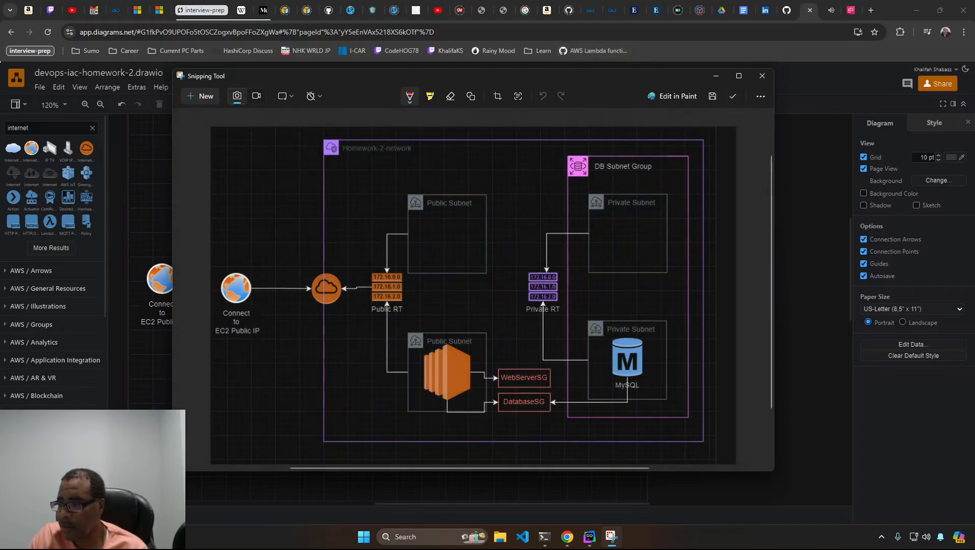